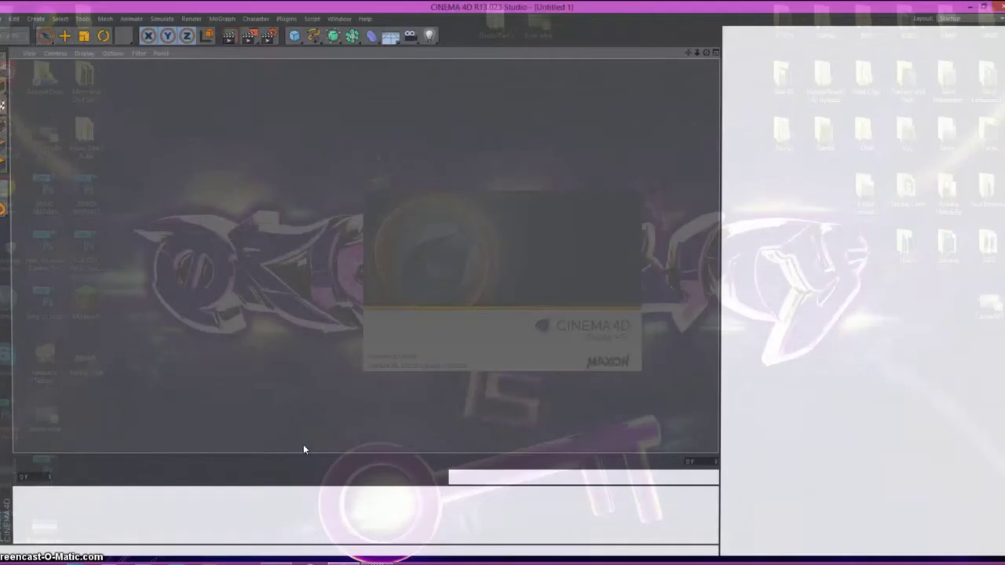
Open the SouR logo Illustrator file from Downloads and accept the import settings.
{"action": "left_click", "coordinate": [9, 18]}
{"action": "left_click", "coordinate": [56, 47]}
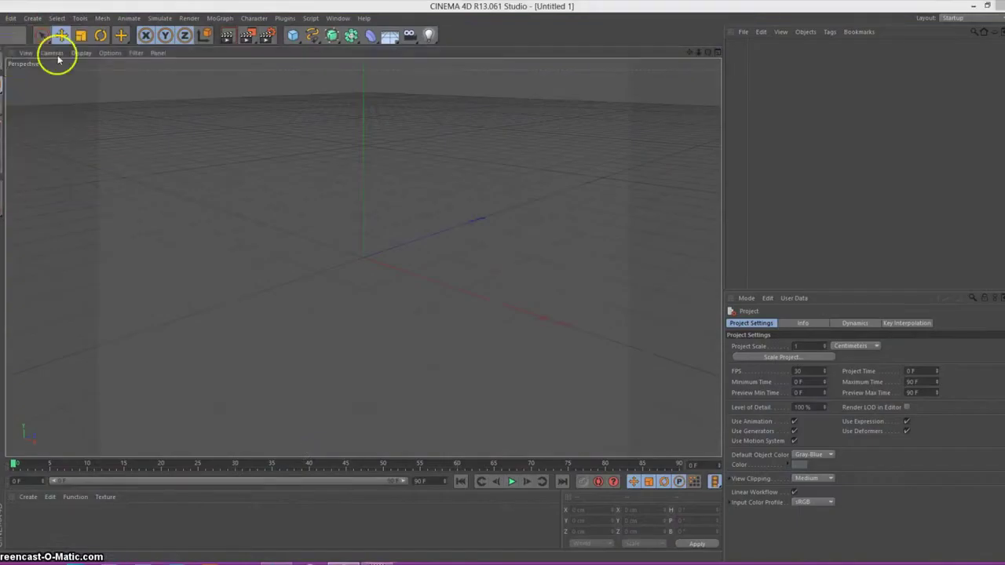
{"action": "scroll", "coordinate": [306, 173], "scroll_direction": "down", "scroll_amount": 1}
{"action": "double_click", "coordinate": [114, 222]}
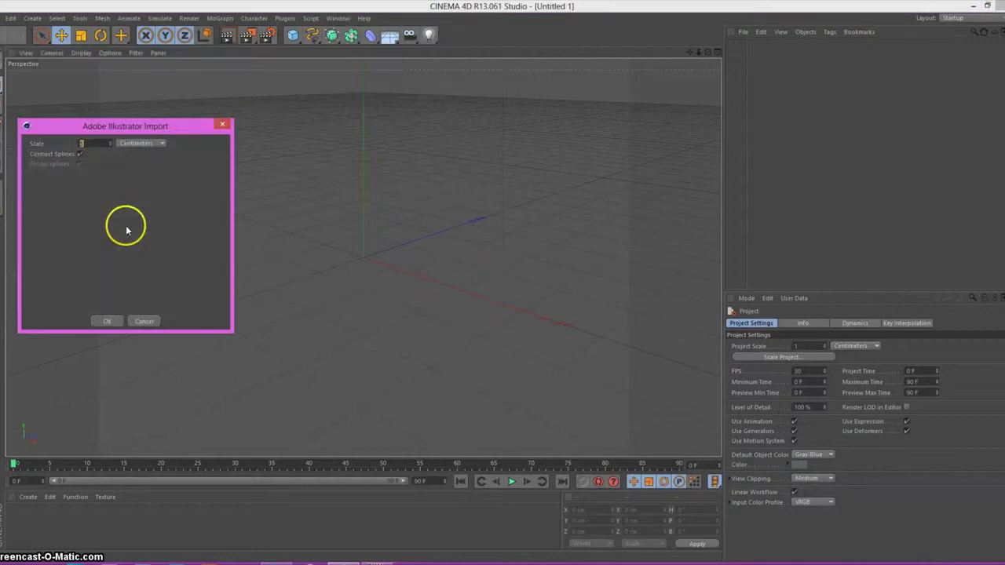
{"action": "left_click", "coordinate": [101, 318]}
Add four Extrude NURBS objects to the scene.
{"action": "left_click_drag", "start_coordinate": [334, 39], "coordinate": [460, 50]}
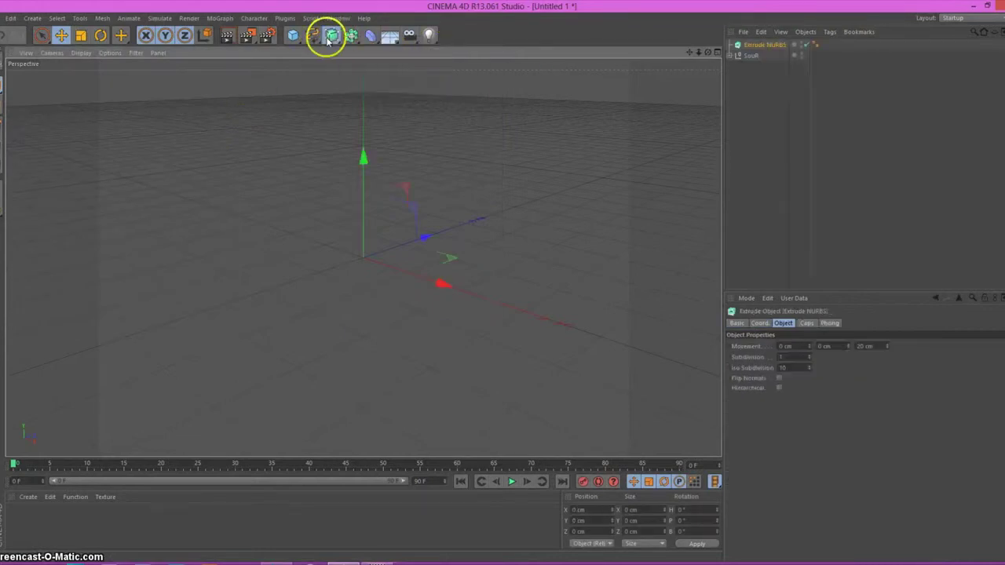
{"action": "left_click", "coordinate": [332, 35]}
{"action": "left_click", "coordinate": [332, 36]}
{"action": "left_click_drag", "start_coordinate": [332, 35], "coordinate": [426, 56]}
Nest Path 1–4 of the SouR group each inside its own Extrude NURBS.
{"action": "left_click", "coordinate": [730, 88]}
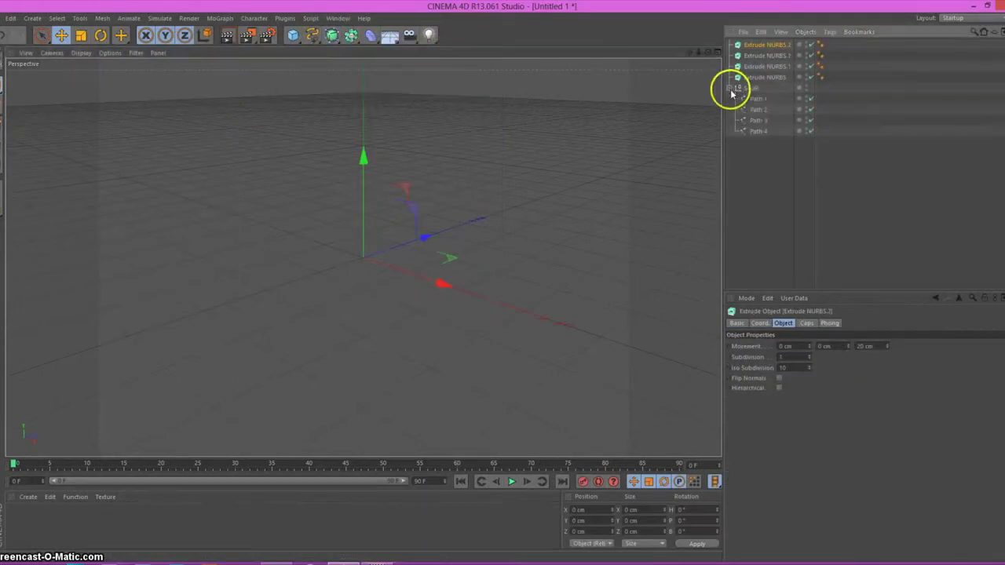
{"action": "left_click_drag", "start_coordinate": [771, 81], "coordinate": [765, 66]}
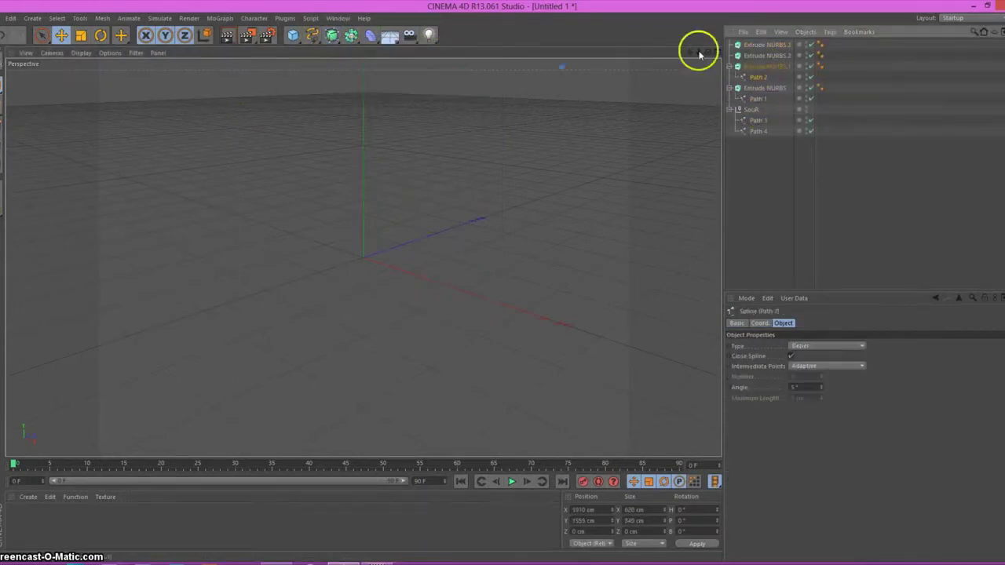
{"action": "scroll", "coordinate": [520, 277], "scroll_direction": "up", "scroll_amount": 5}
{"action": "scroll", "coordinate": [520, 277], "scroll_direction": "down", "scroll_amount": 3}
{"action": "mouse_move", "coordinate": [695, 49]}
{"action": "left_mouse_down"}
{"action": "mouse_move", "coordinate": [696, 27]}
{"action": "mouse_move", "coordinate": [502, 280]}
{"action": "mouse_move", "coordinate": [698, 50]}
{"action": "mouse_move", "coordinate": [500, 280]}
{"action": "mouse_move", "coordinate": [710, 57]}
{"action": "left_mouse_up"}
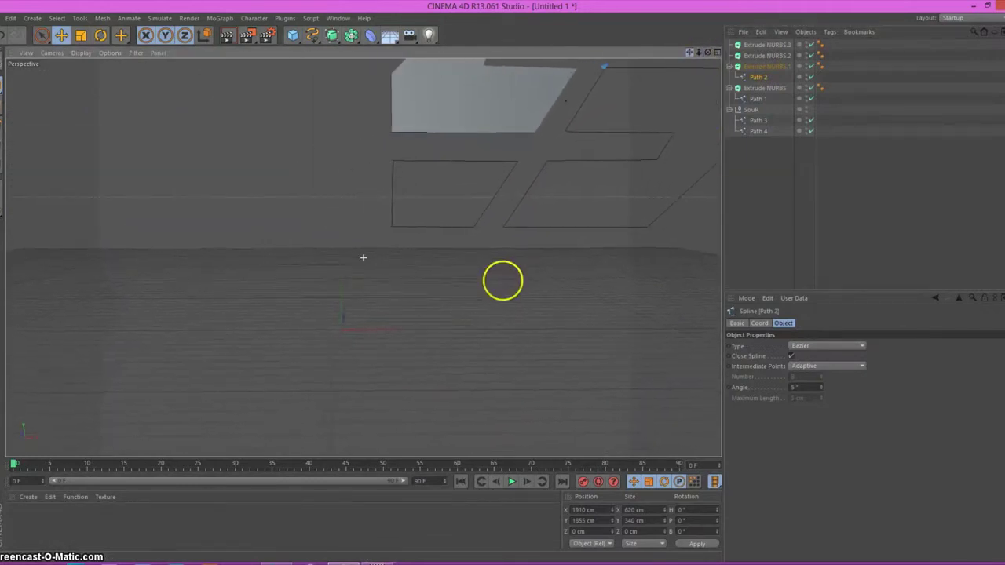
{"action": "left_click_drag", "start_coordinate": [757, 124], "coordinate": [762, 56]}
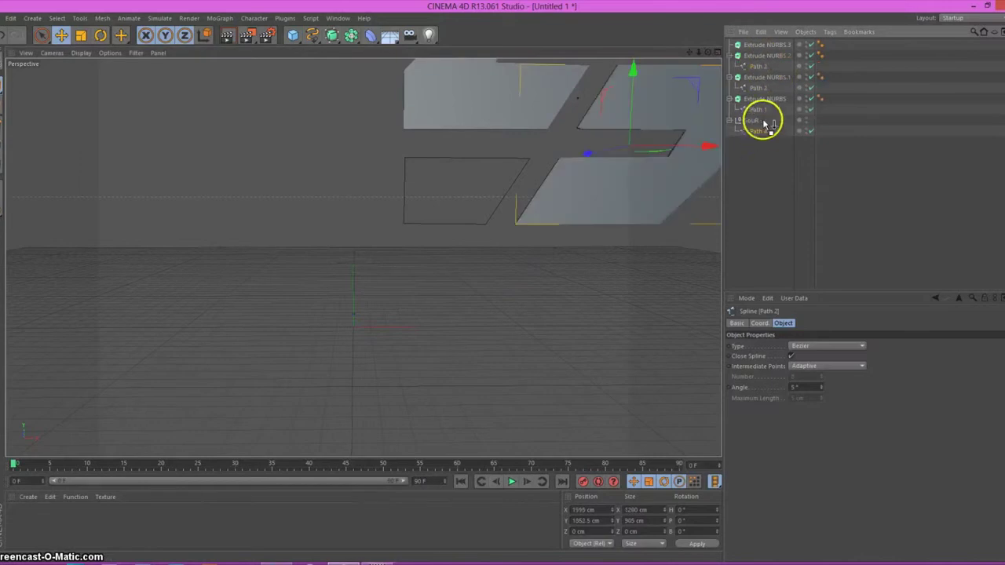
{"action": "left_click_drag", "start_coordinate": [757, 129], "coordinate": [760, 45]}
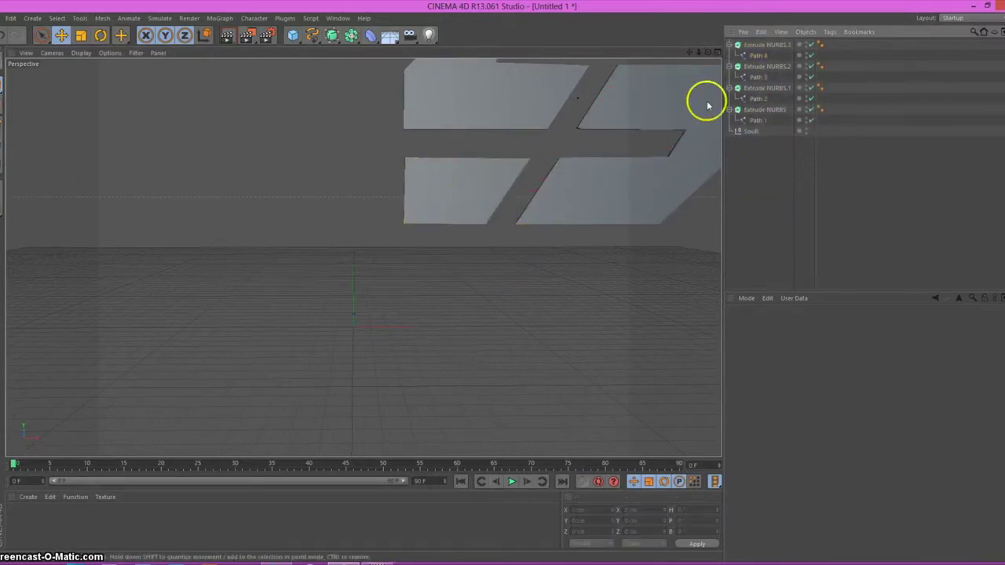
Collapse the extrude hierarchies and select all four extruded logo pieces.
{"action": "left_click", "coordinate": [729, 110]}
{"action": "left_click", "coordinate": [729, 88]}
{"action": "left_click", "coordinate": [730, 67]}
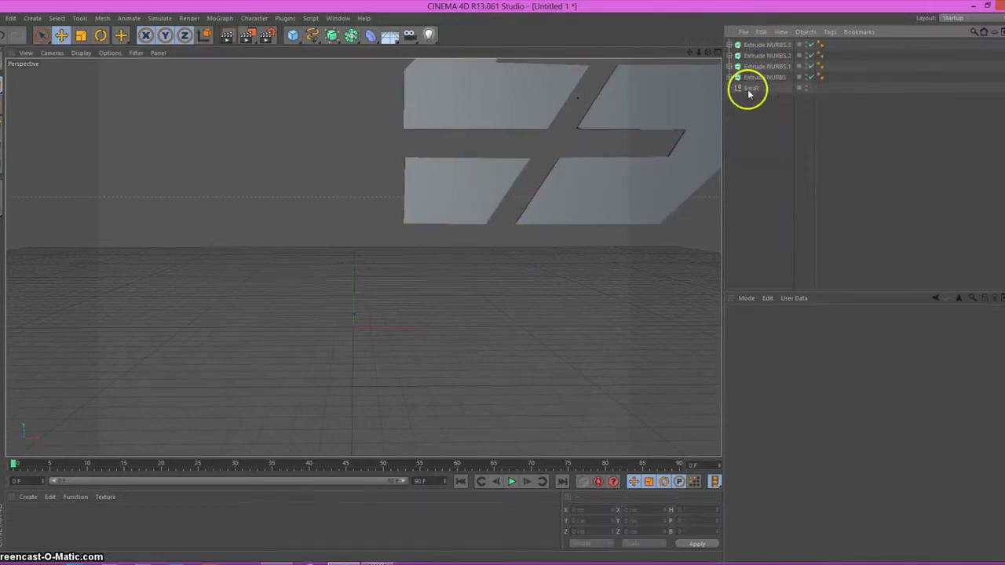
{"action": "left_click_drag", "start_coordinate": [811, 48], "coordinate": [774, 71]}
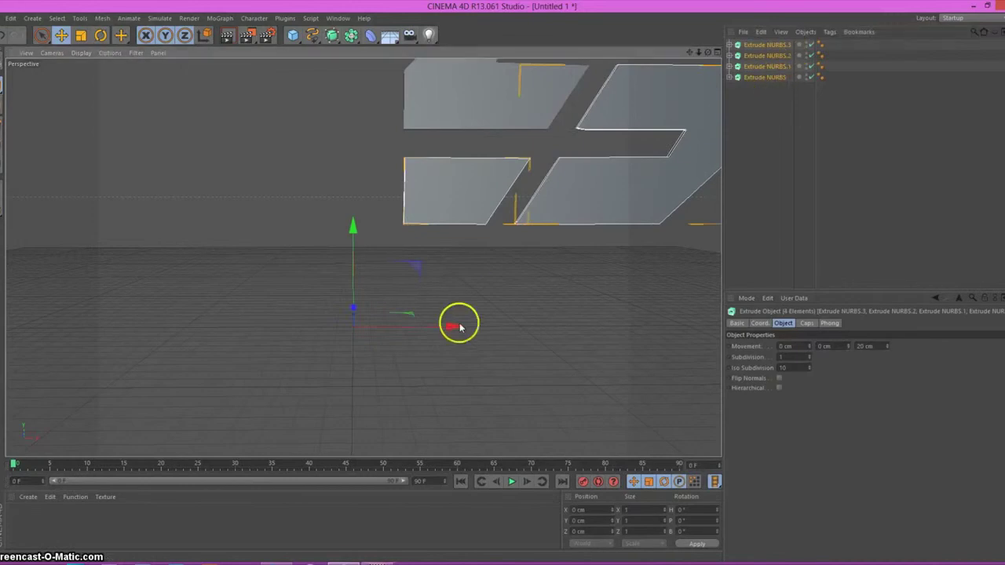
Move the selected logo down and left, then recentre the view on it.
{"action": "left_click_drag", "start_coordinate": [460, 321], "coordinate": [290, 330]}
{"action": "mouse_move", "coordinate": [175, 231]}
{"action": "left_mouse_down"}
{"action": "mouse_move", "coordinate": [259, 395]}
{"action": "mouse_move", "coordinate": [251, 408]}
{"action": "left_mouse_up"}
{"action": "left_click_drag", "start_coordinate": [148, 314], "coordinate": [152, 327]}
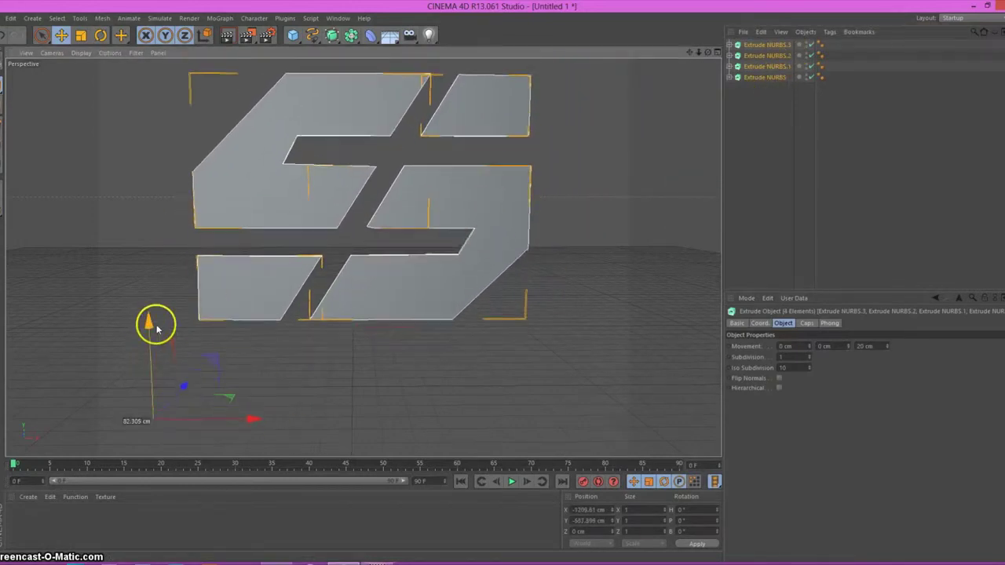
{"action": "left_click_drag", "start_coordinate": [688, 52], "coordinate": [503, 283]}
{"action": "scroll", "coordinate": [502, 283], "scroll_direction": "down", "scroll_amount": 2}
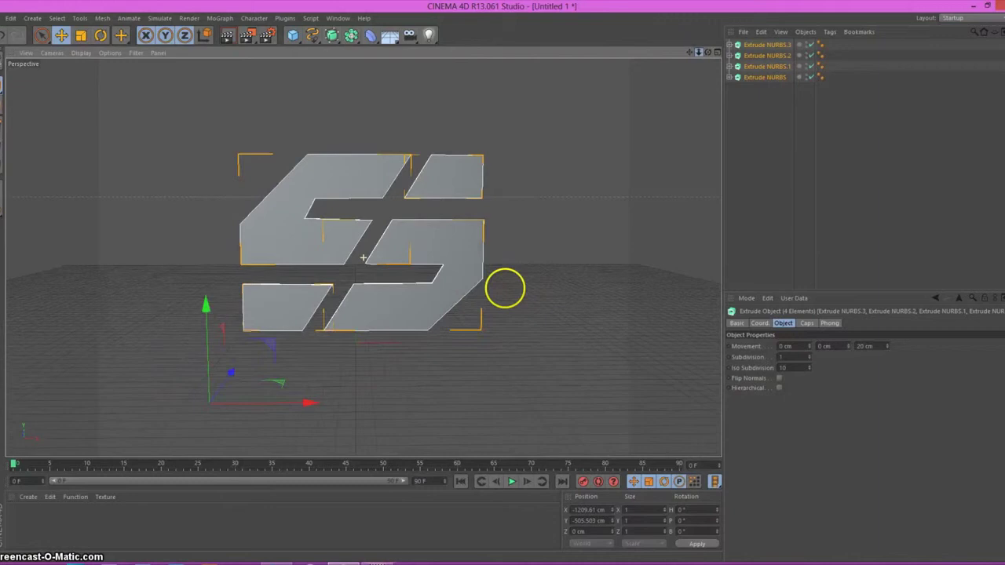
Test-move the C piece up and back, then rotate it about −36.6°.
{"action": "left_click", "coordinate": [868, 144]}
{"action": "left_click", "coordinate": [753, 45]}
{"action": "left_click", "coordinate": [761, 77]}
{"action": "left_click_drag", "start_coordinate": [233, 359], "coordinate": [208, 347]}
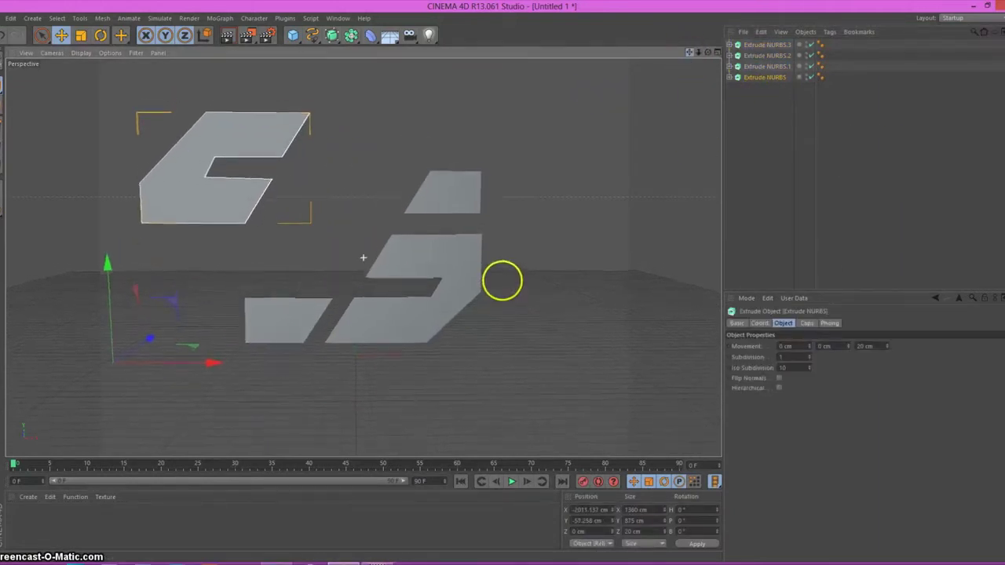
{"action": "left_click_drag", "start_coordinate": [110, 271], "coordinate": [112, 248]}
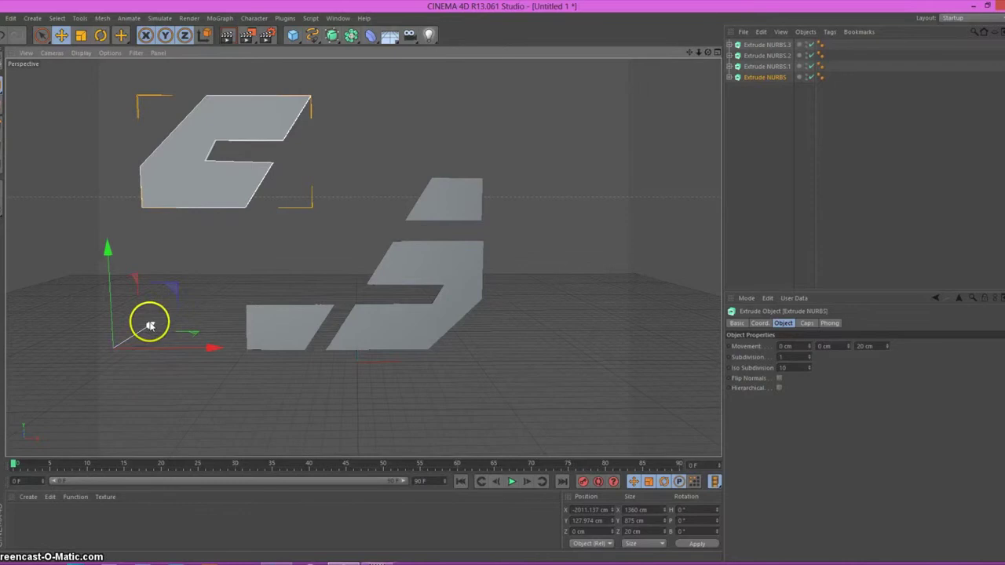
{"action": "left_click_drag", "start_coordinate": [148, 324], "coordinate": [153, 307]}
{"action": "key", "text": "r"}
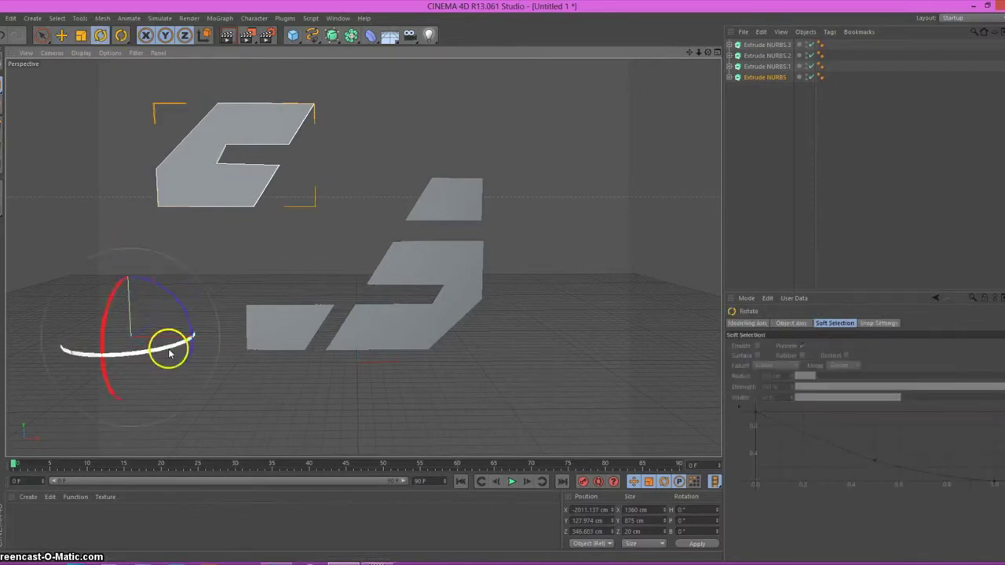
{"action": "left_click_drag", "start_coordinate": [168, 348], "coordinate": [123, 363]}
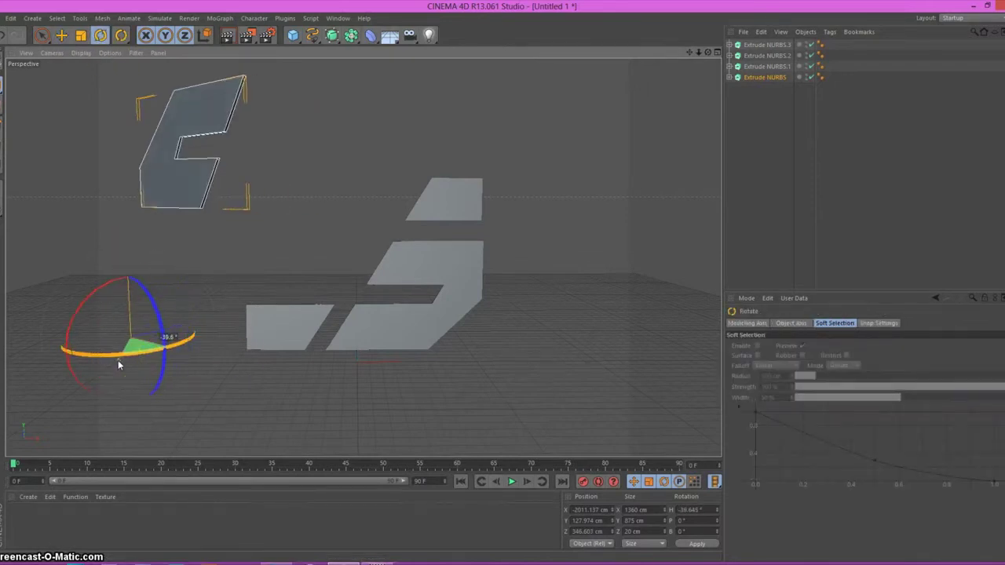
Undo the C piece's rotation and moves so it rejoins the logo.
{"action": "left_click", "coordinate": [4, 35]}
{"action": "left_click", "coordinate": [4, 36]}
{"action": "left_click", "coordinate": [4, 35]}
{"action": "left_click", "coordinate": [4, 35]}
{"action": "left_click", "coordinate": [4, 36]}
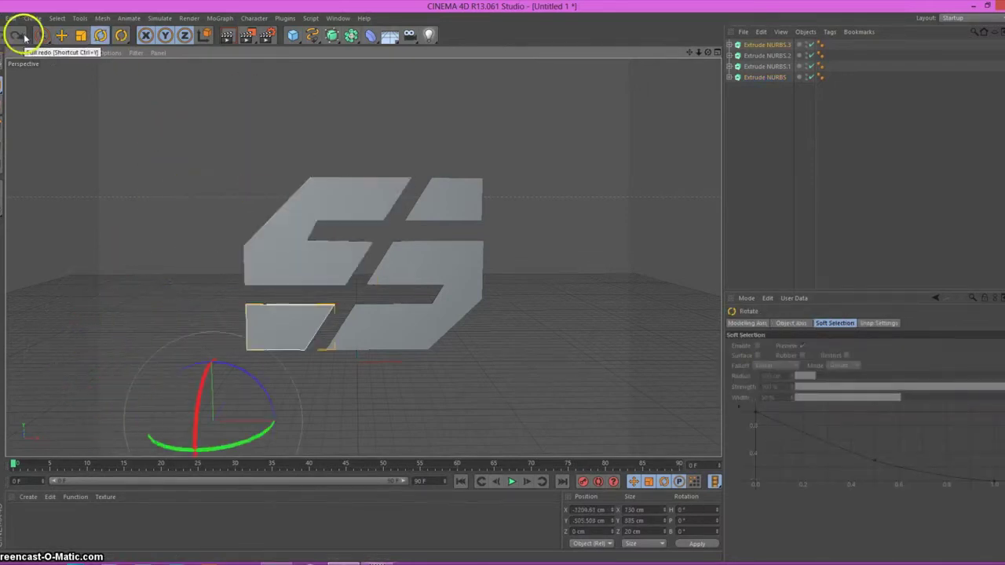
{"action": "left_click", "coordinate": [4, 35]}
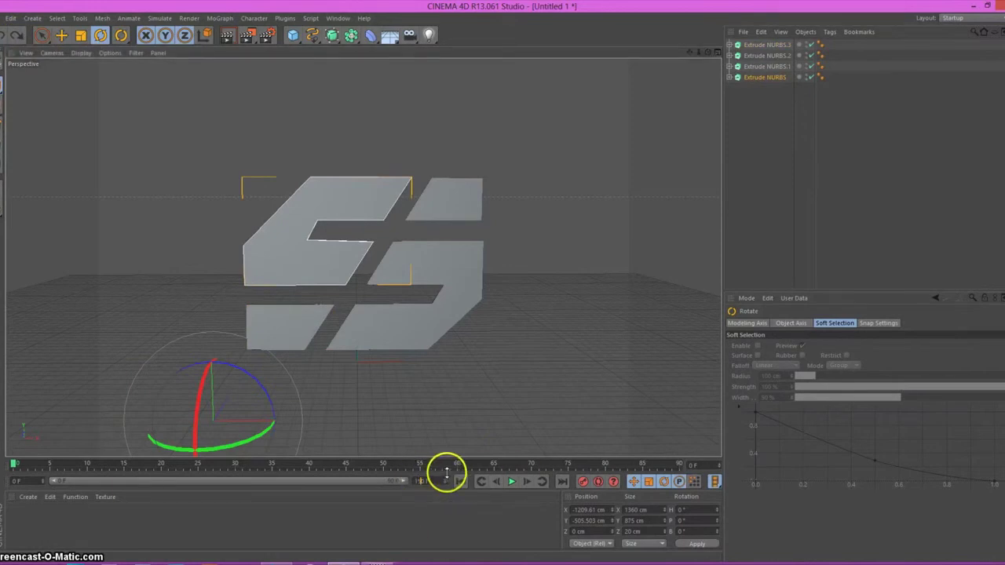
Extend the timeline to 150 frames and select the C piece at frame 0.
{"action": "left_click_drag", "start_coordinate": [446, 471], "coordinate": [144, 491]}
{"action": "key", "text": "e"}
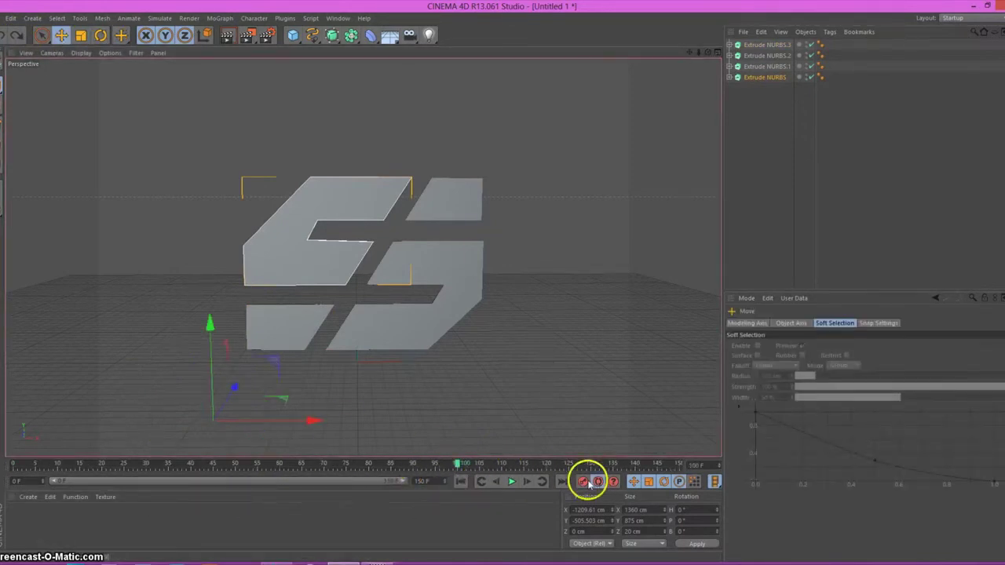
{"action": "left_click", "coordinate": [765, 45], "text": "ctrl"}
{"action": "left_click", "coordinate": [758, 54], "text": "ctrl"}
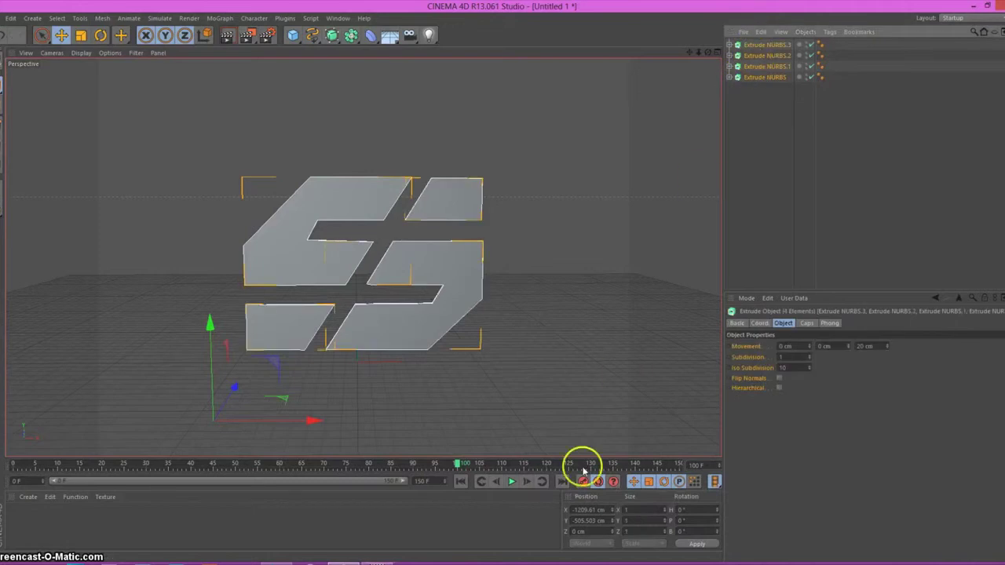
{"action": "left_click", "coordinate": [765, 77]}
{"action": "left_click", "coordinate": [460, 481]}
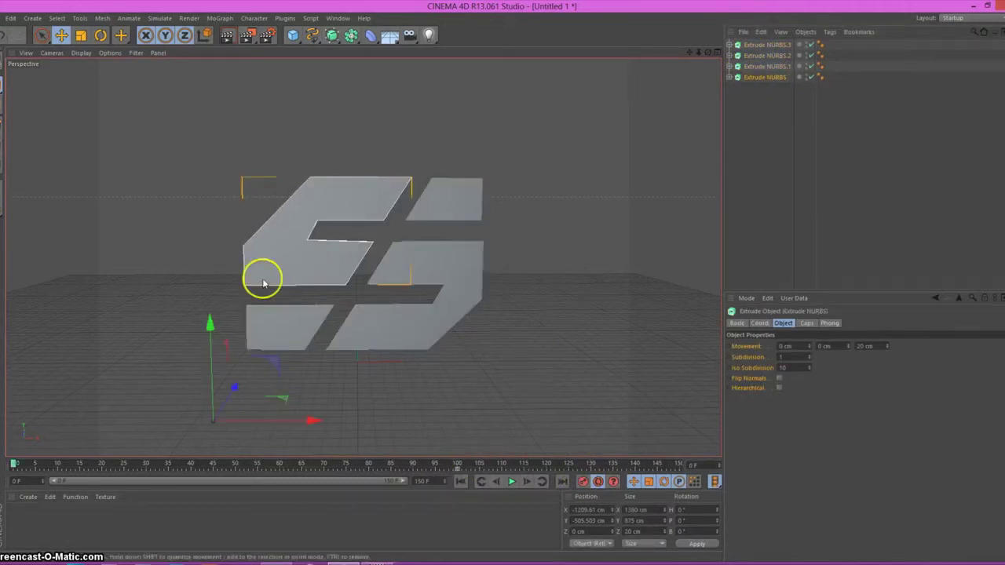
Move the C piece up-left and spin it about −169°, tilting it further.
{"action": "mouse_move", "coordinate": [311, 421]}
{"action": "left_mouse_down"}
{"action": "mouse_move", "coordinate": [257, 424]}
{"action": "mouse_move", "coordinate": [205, 304]}
{"action": "mouse_move", "coordinate": [129, 274]}
{"action": "left_mouse_up"}
{"action": "left_click", "coordinate": [100, 35]}
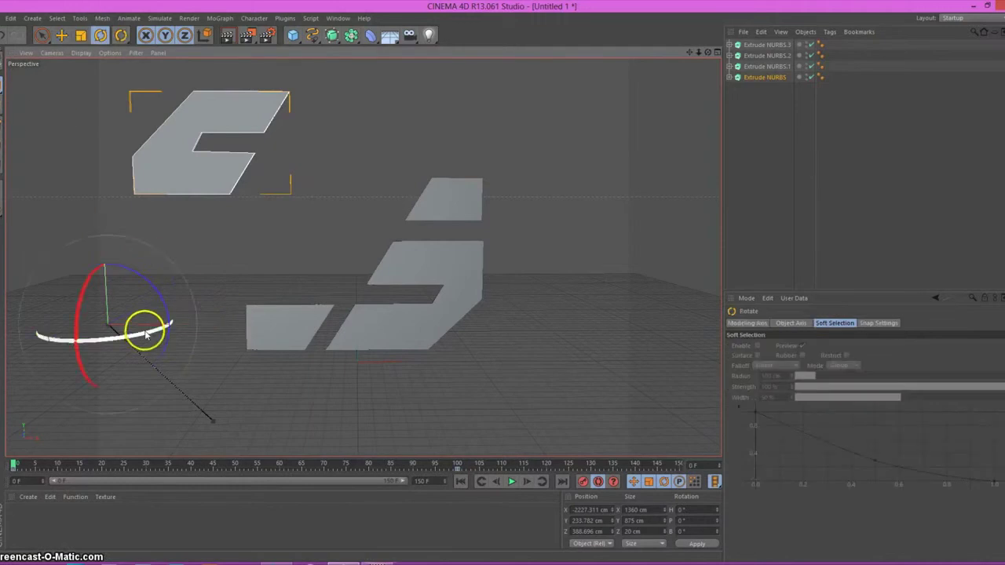
{"action": "mouse_move", "coordinate": [144, 327]}
{"action": "left_mouse_down"}
{"action": "mouse_move", "coordinate": [112, 332]}
{"action": "mouse_move", "coordinate": [124, 332]}
{"action": "mouse_move", "coordinate": [38, 300]}
{"action": "mouse_move", "coordinate": [204, 359]}
{"action": "mouse_move", "coordinate": [175, 371]}
{"action": "mouse_move", "coordinate": [152, 353]}
{"action": "left_mouse_up"}
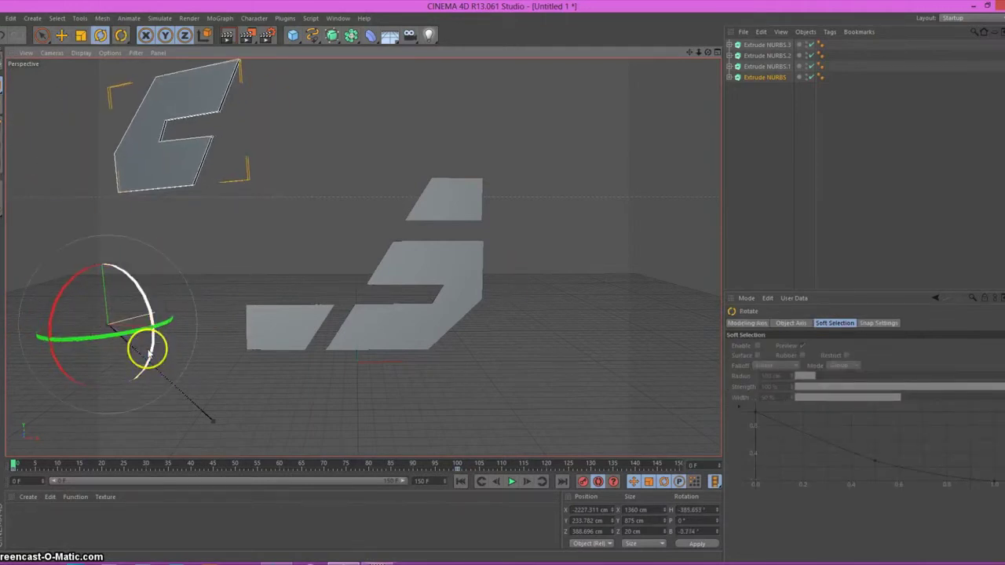
{"action": "left_click_drag", "start_coordinate": [52, 318], "coordinate": [61, 298]}
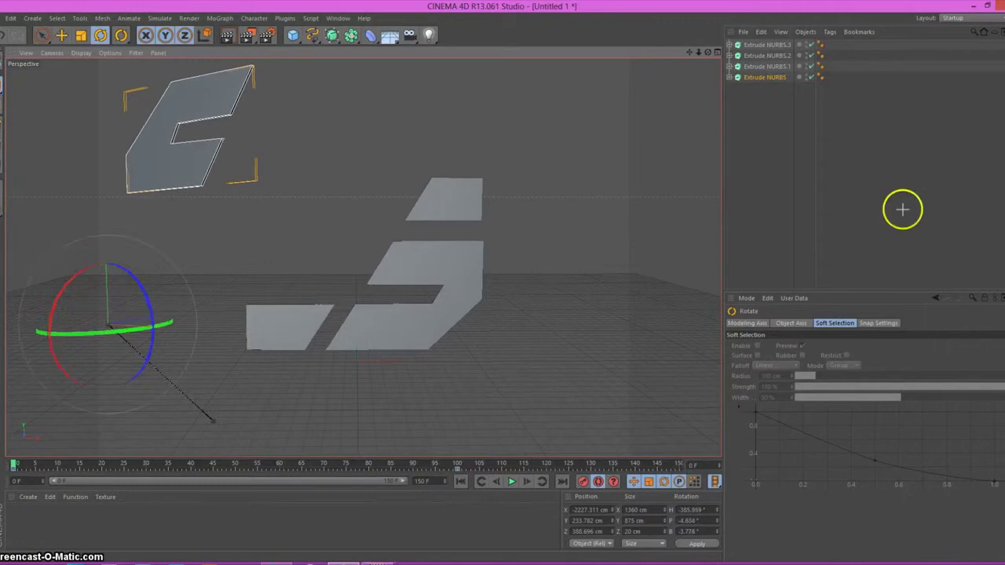
Move the small parallelogram up and right and rotate it to about 86°.
{"action": "left_click", "coordinate": [747, 66]}
{"action": "left_click", "coordinate": [62, 35]}
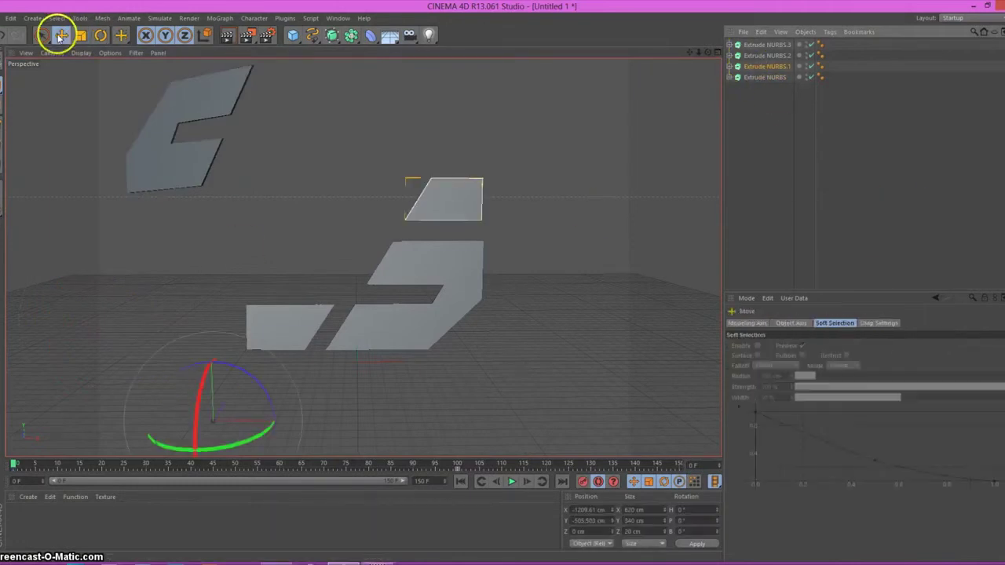
{"action": "mouse_move", "coordinate": [307, 417]}
{"action": "left_mouse_down"}
{"action": "mouse_move", "coordinate": [401, 413]}
{"action": "mouse_move", "coordinate": [320, 294]}
{"action": "mouse_move", "coordinate": [325, 245]}
{"action": "left_mouse_up"}
{"action": "left_click", "coordinate": [101, 35]}
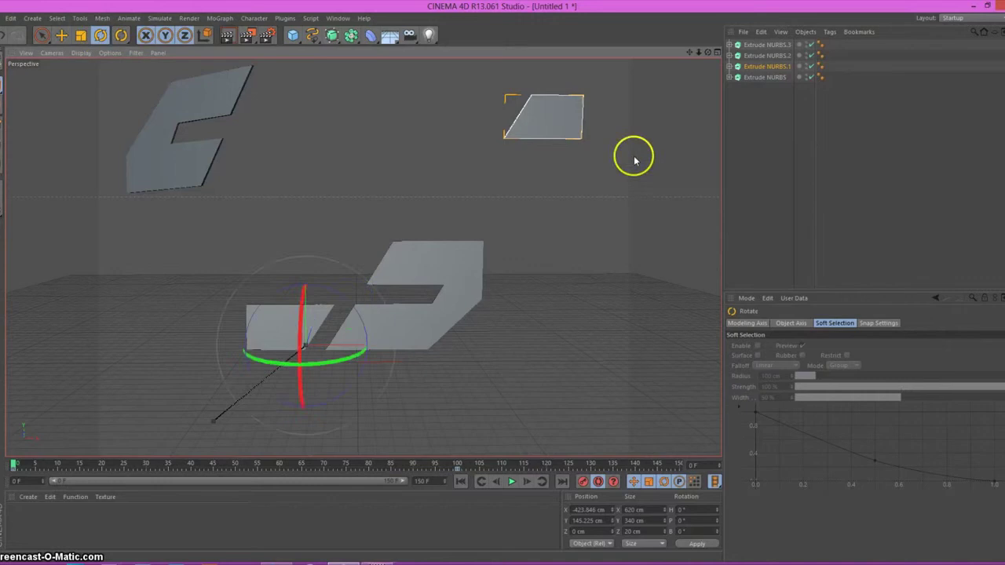
{"action": "mouse_move", "coordinate": [288, 370]}
{"action": "left_mouse_down"}
{"action": "mouse_move", "coordinate": [394, 362]}
{"action": "mouse_move", "coordinate": [272, 299]}
{"action": "mouse_move", "coordinate": [280, 406]}
{"action": "mouse_move", "coordinate": [365, 411]}
{"action": "mouse_move", "coordinate": [332, 337]}
{"action": "mouse_move", "coordinate": [262, 299]}
{"action": "left_mouse_up"}
Lower Extrude NURBS.2 along the Y axis and check it with a render preview.
{"action": "left_click", "coordinate": [755, 55]}
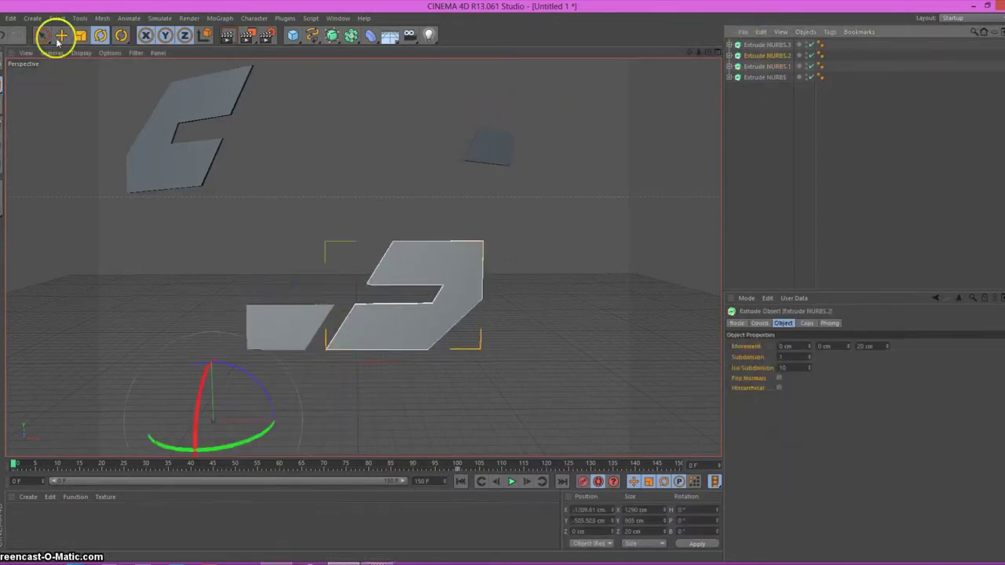
{"action": "left_click", "coordinate": [61, 35]}
{"action": "mouse_move", "coordinate": [317, 421]}
{"action": "left_mouse_down"}
{"action": "mouse_move", "coordinate": [266, 418]}
{"action": "mouse_move", "coordinate": [405, 420]}
{"action": "left_mouse_up"}
{"action": "key", "text": "ctrl+z"}
{"action": "left_click_drag", "start_coordinate": [302, 322], "coordinate": [320, 382]}
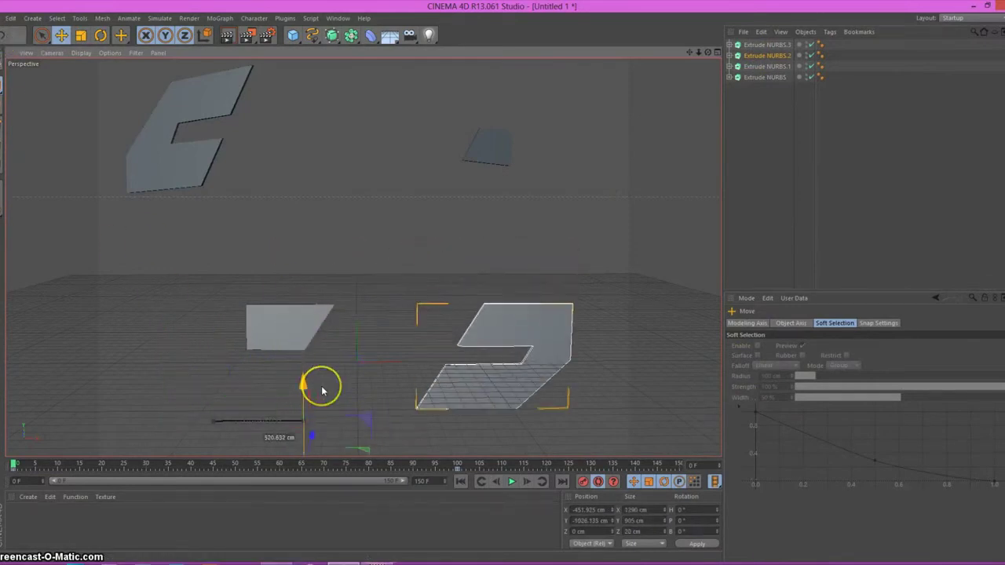
{"action": "left_click", "coordinate": [226, 35]}
{"action": "left_click", "coordinate": [381, 441]}
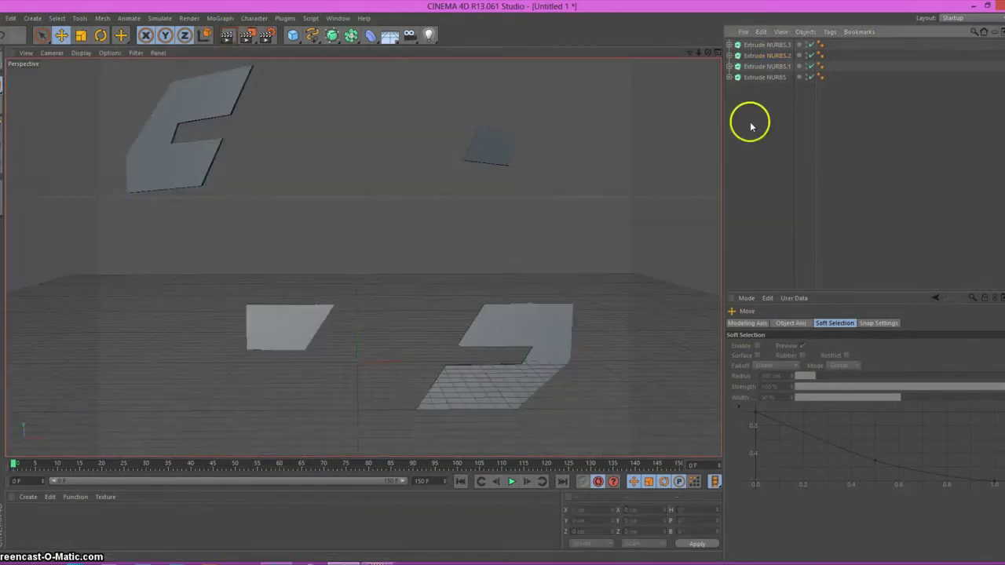
Tilt the lower-right piece to roughly H 3.7°, P 8.78°, B 15.19°.
{"action": "left_click", "coordinate": [456, 402]}
{"action": "left_click_drag", "start_coordinate": [303, 393], "coordinate": [303, 397]}
{"action": "left_click", "coordinate": [101, 35]}
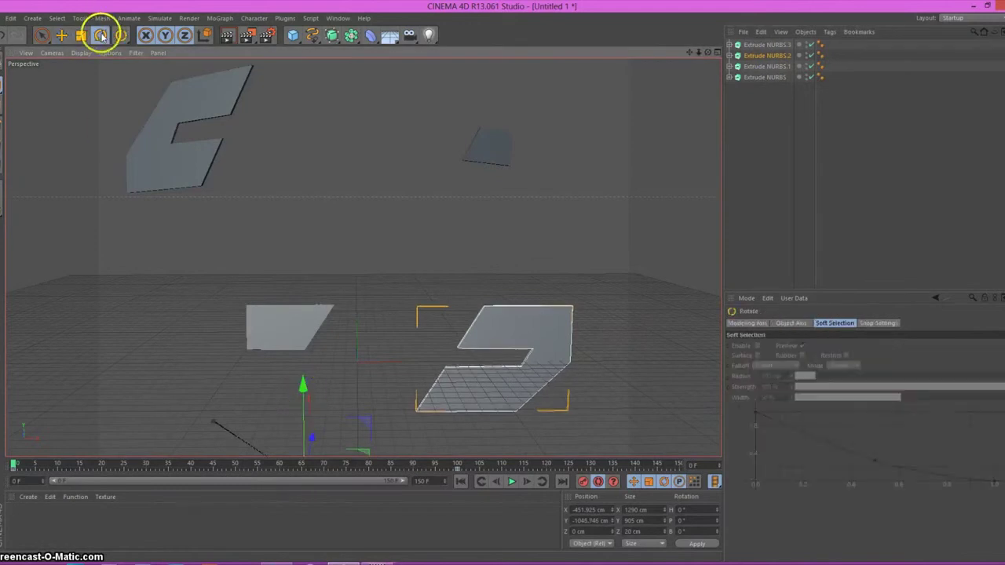
{"action": "mouse_move", "coordinate": [684, 49]}
{"action": "left_mouse_down"}
{"action": "mouse_move", "coordinate": [500, 281]}
{"action": "mouse_move", "coordinate": [518, 231]}
{"action": "left_mouse_up"}
{"action": "mouse_move", "coordinate": [345, 451]}
{"action": "left_mouse_down"}
{"action": "mouse_move", "coordinate": [359, 447]}
{"action": "mouse_move", "coordinate": [370, 414]}
{"action": "mouse_move", "coordinate": [233, 422]}
{"action": "mouse_move", "coordinate": [330, 447]}
{"action": "mouse_move", "coordinate": [357, 442]}
{"action": "mouse_move", "coordinate": [365, 427]}
{"action": "mouse_move", "coordinate": [345, 419]}
{"action": "left_mouse_up"}
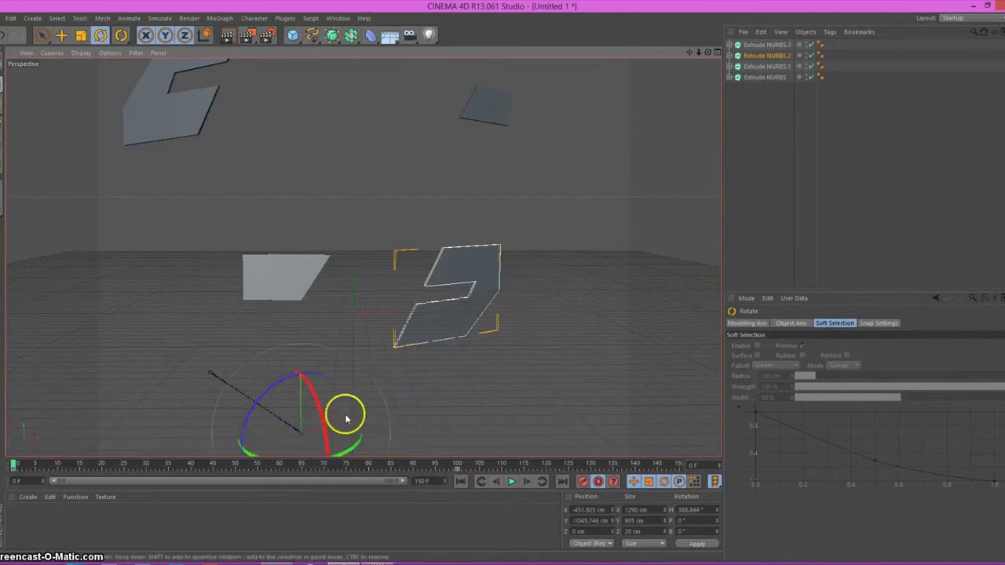
{"action": "mouse_move", "coordinate": [292, 381]}
{"action": "left_mouse_down"}
{"action": "mouse_move", "coordinate": [298, 369]}
{"action": "mouse_move", "coordinate": [329, 398]}
{"action": "left_mouse_up"}
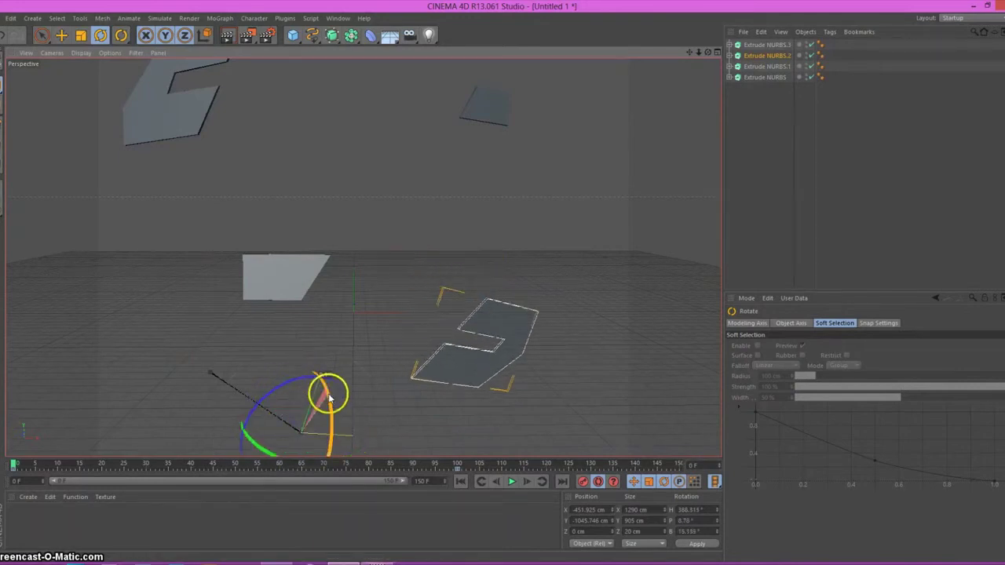
{"action": "left_click", "coordinate": [871, 210]}
Move Extrude NURBS.3 left and down and rotate it around its vertical axis.
{"action": "left_click_drag", "start_coordinate": [688, 52], "coordinate": [362, 257]}
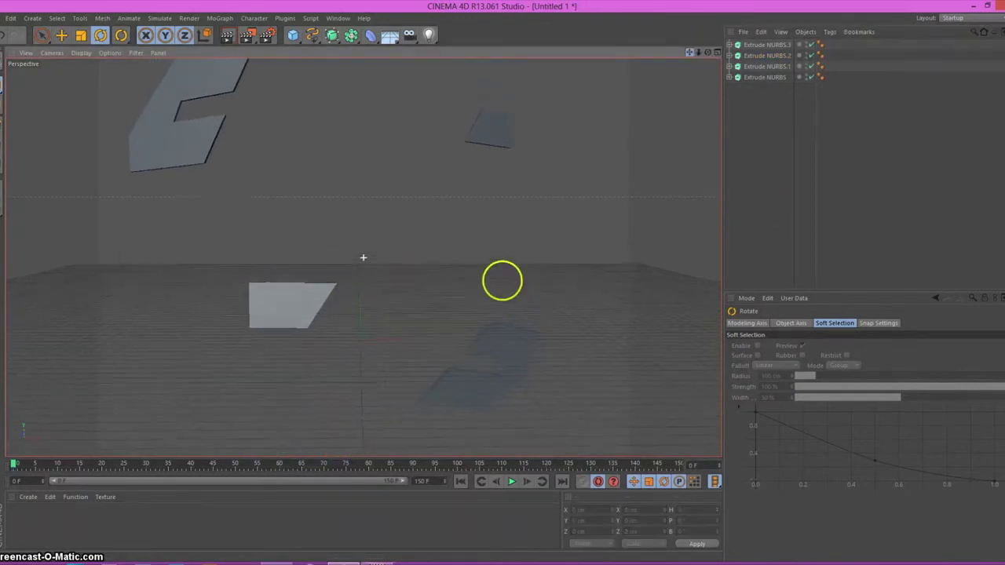
{"action": "left_click", "coordinate": [763, 45]}
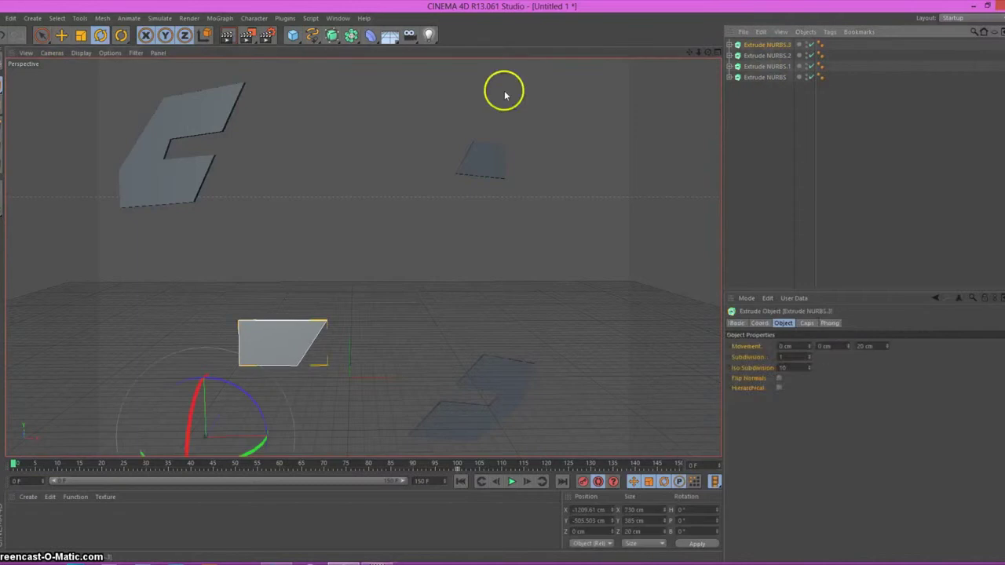
{"action": "left_click", "coordinate": [62, 35]}
{"action": "left_click_drag", "start_coordinate": [306, 434], "coordinate": [232, 423]}
{"action": "left_click_drag", "start_coordinate": [131, 340], "coordinate": [128, 363]}
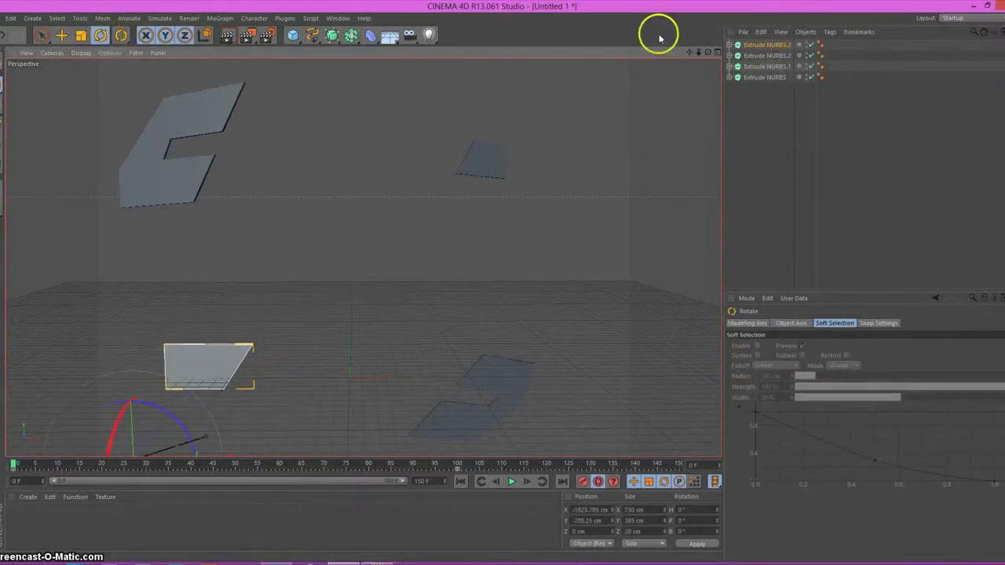
{"action": "left_click_drag", "start_coordinate": [689, 52], "coordinate": [500, 278]}
{"action": "mouse_move", "coordinate": [180, 444]}
{"action": "left_mouse_down"}
{"action": "mouse_move", "coordinate": [184, 452]}
{"action": "mouse_move", "coordinate": [501, 281]}
{"action": "mouse_move", "coordinate": [128, 448]}
{"action": "mouse_move", "coordinate": [112, 400]}
{"action": "mouse_move", "coordinate": [132, 381]}
{"action": "mouse_move", "coordinate": [108, 375]}
{"action": "left_mouse_up"}
Scrub the timeline to frame 106 to confirm the pieces reassemble into the S logo.
{"action": "left_click", "coordinate": [840, 150]}
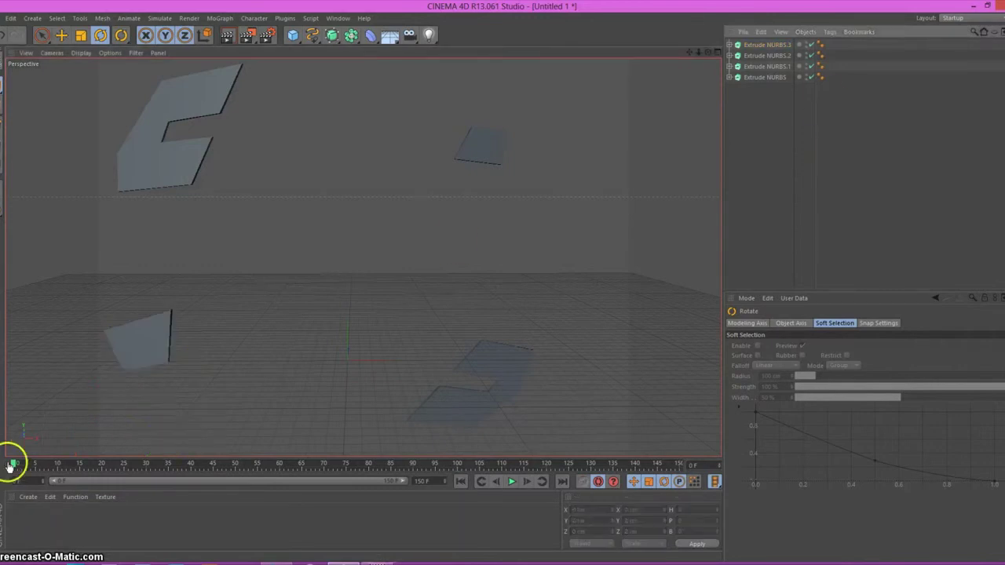
{"action": "mouse_move", "coordinate": [9, 466]}
{"action": "left_mouse_down"}
{"action": "mouse_move", "coordinate": [337, 476]}
{"action": "mouse_move", "coordinate": [487, 534]}
{"action": "left_mouse_up"}
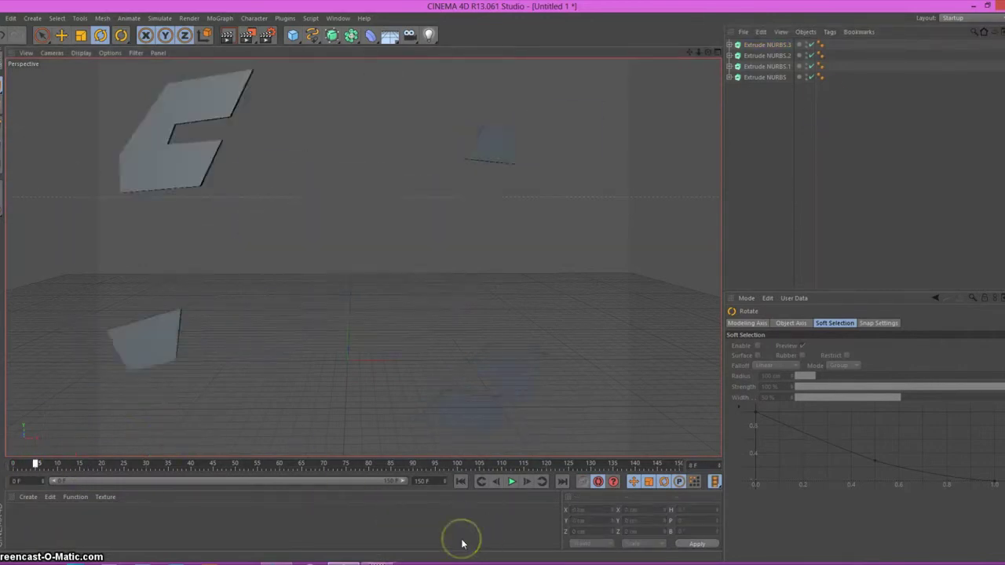
{"action": "left_click_drag", "start_coordinate": [35, 463], "coordinate": [488, 536]}
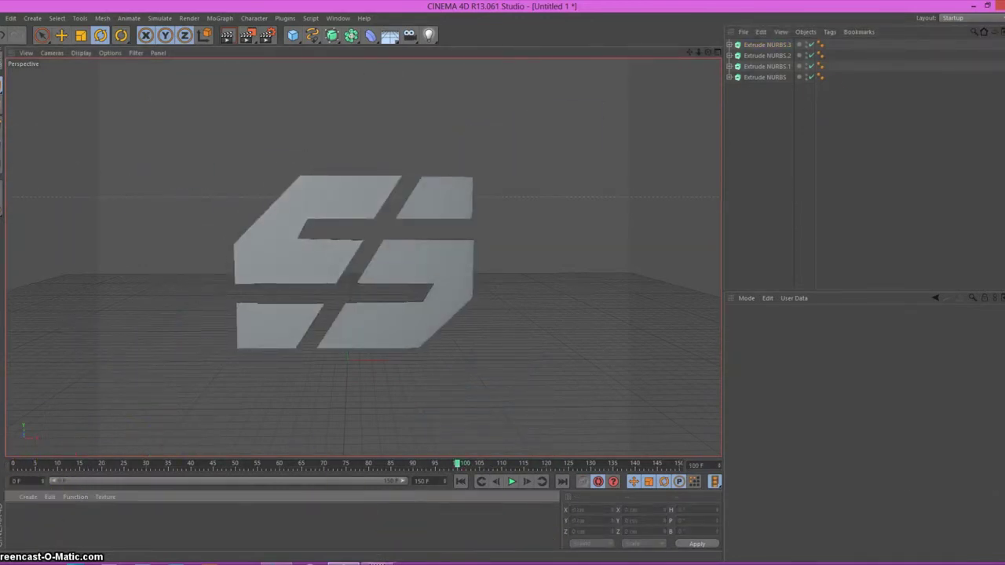
Create a new material, Mat, and open it in the Material Editor.
{"action": "left_click", "coordinate": [27, 497]}
{"action": "left_click", "coordinate": [44, 409]}
{"action": "double_click", "coordinate": [17, 517]}
Load blue.jpg as the Color channel texture of Mat, copying it into the project.
{"action": "left_click", "coordinate": [271, 174]}
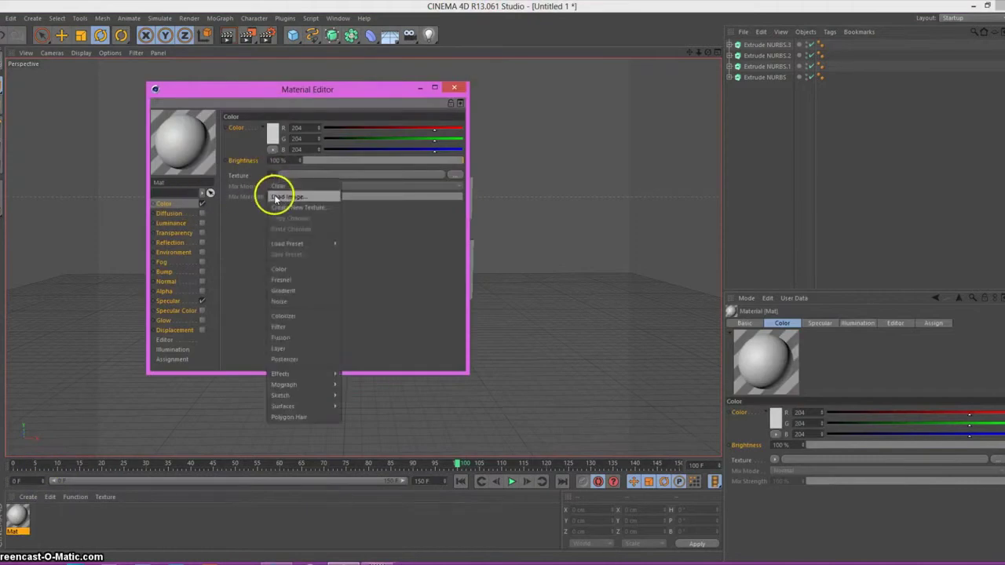
{"action": "left_click", "coordinate": [274, 197]}
{"action": "double_click", "coordinate": [621, 176]}
{"action": "left_click", "coordinate": [565, 323]}
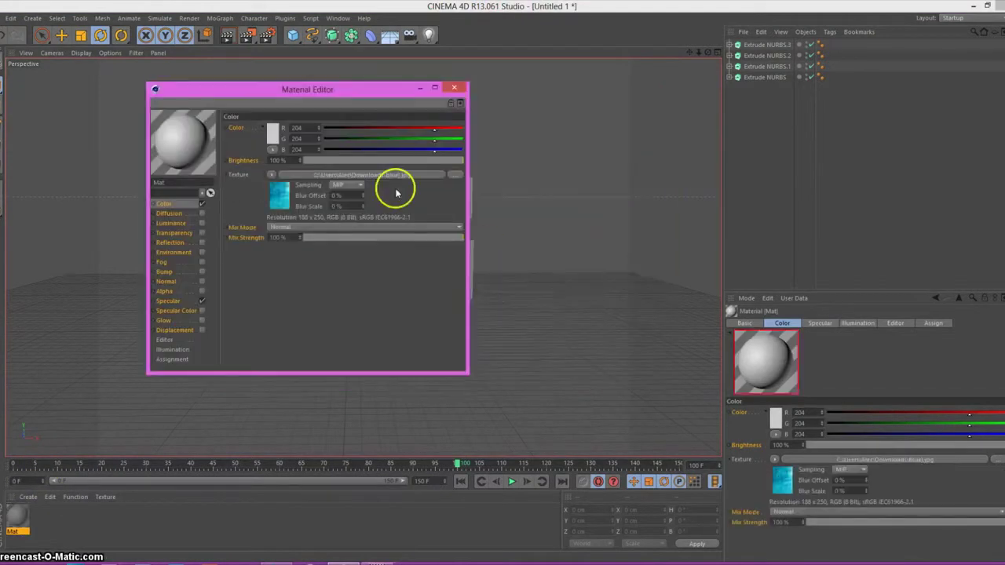
{"action": "left_click", "coordinate": [454, 87]}
Apply Mat to all four Extrude NURBS pieces and render a preview at frame 0.
{"action": "left_click_drag", "start_coordinate": [17, 516], "coordinate": [283, 265]}
{"action": "left_click_drag", "start_coordinate": [214, 403], "coordinate": [267, 329]}
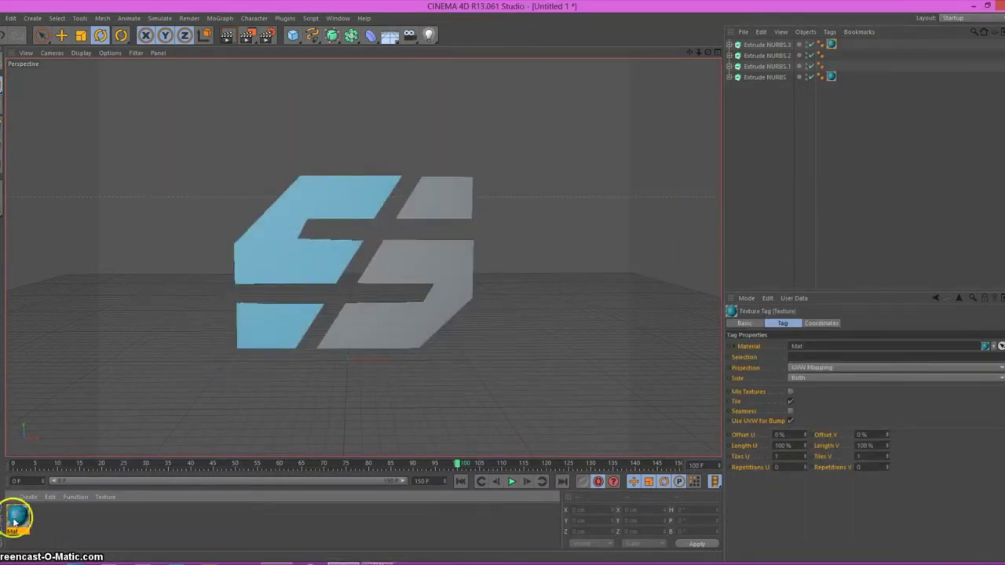
{"action": "left_click_drag", "start_coordinate": [17, 516], "coordinate": [369, 331]}
{"action": "left_click_drag", "start_coordinate": [424, 214], "coordinate": [435, 211]}
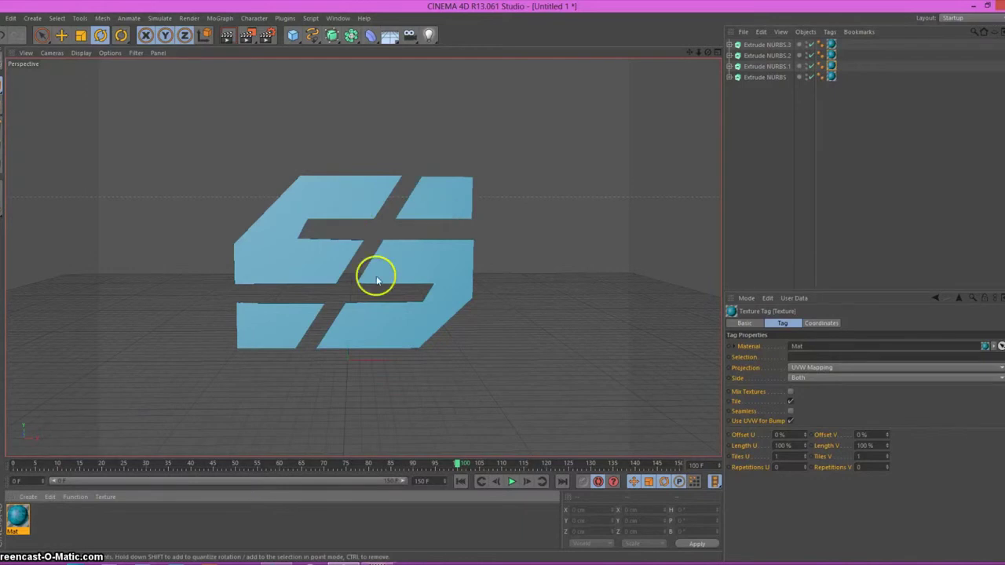
{"action": "left_click_drag", "start_coordinate": [459, 463], "coordinate": [7, 503]}
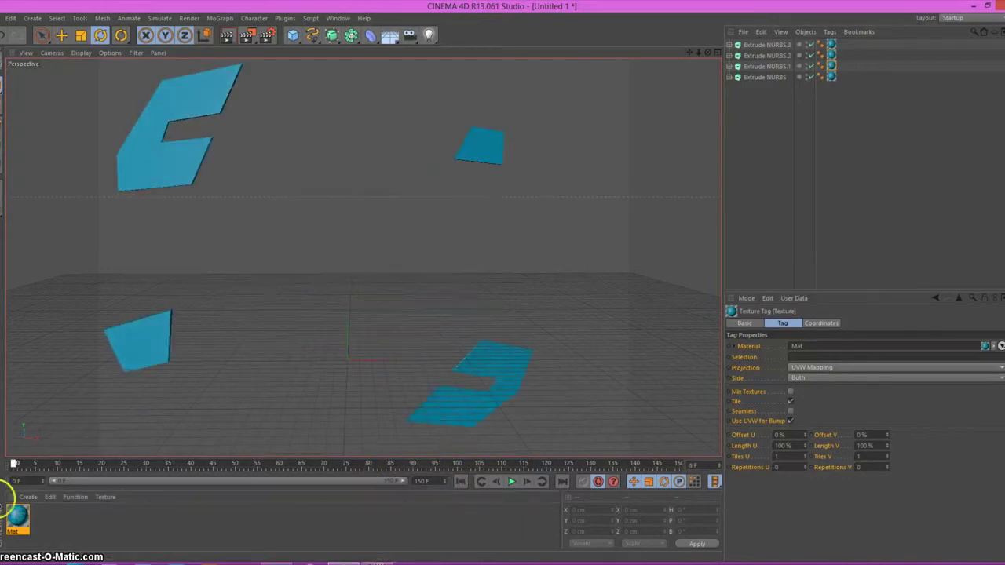
{"action": "left_click", "coordinate": [241, 34]}
Set the Projection of each piece's texture tag to Cubic.
{"action": "left_click", "coordinate": [832, 44]}
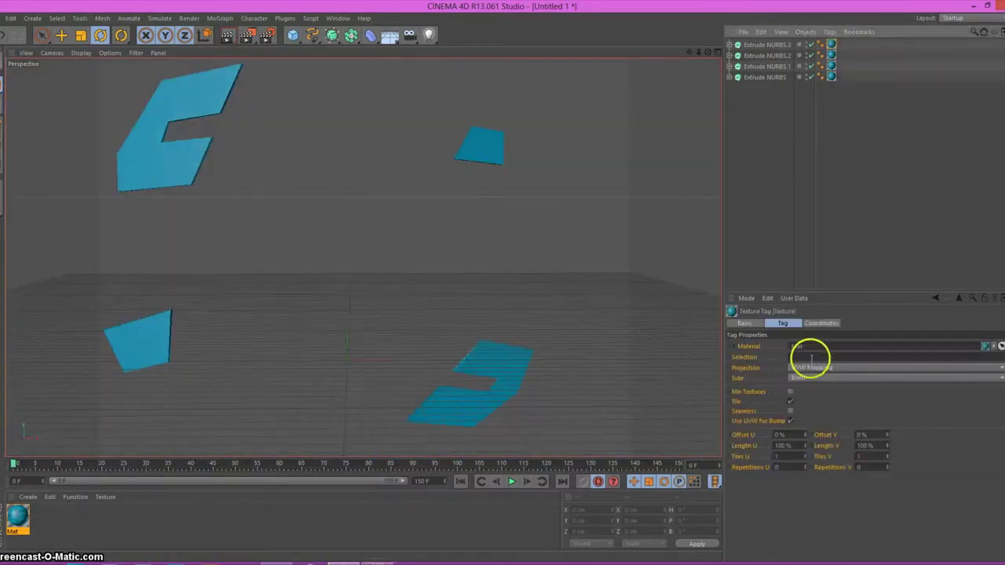
{"action": "left_click", "coordinate": [811, 366]}
{"action": "left_click", "coordinate": [809, 411]}
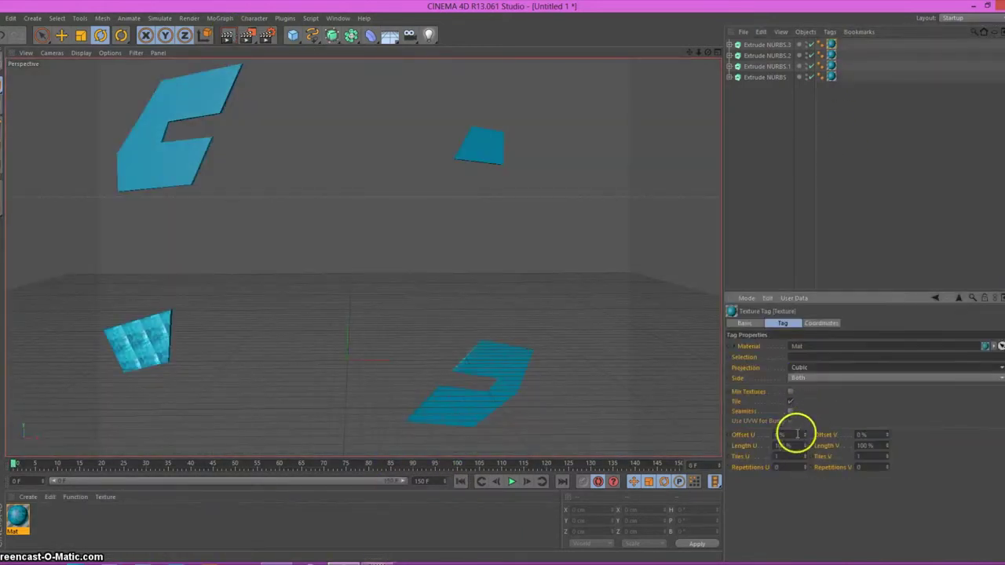
{"action": "left_click", "coordinate": [831, 54]}
{"action": "left_click", "coordinate": [796, 367]}
{"action": "left_click", "coordinate": [785, 438]}
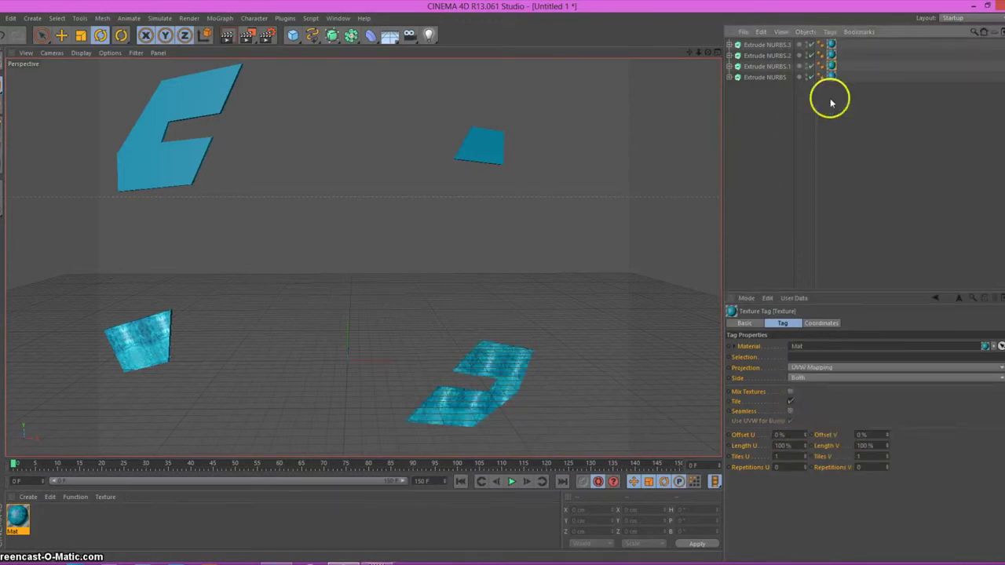
{"action": "left_click", "coordinate": [796, 366]}
{"action": "left_click", "coordinate": [784, 413]}
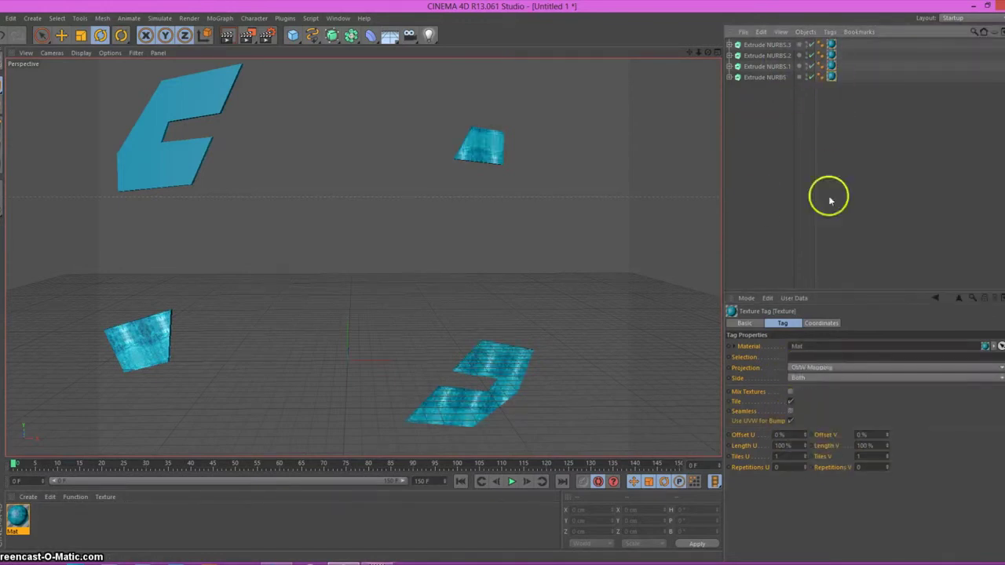
{"action": "left_click", "coordinate": [796, 366]}
{"action": "left_click", "coordinate": [800, 411]}
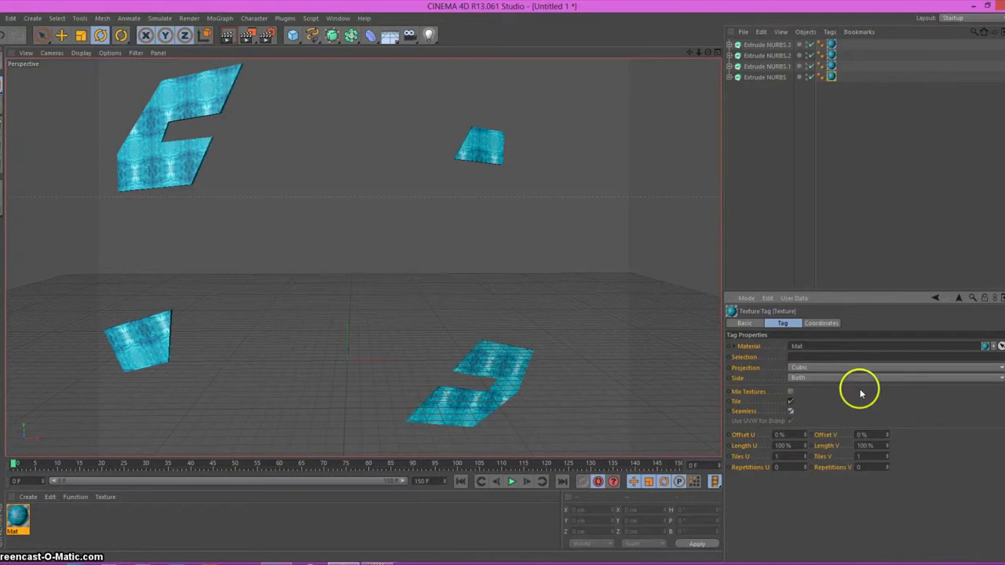
Scrub to frame 82 mid-assembly and render a preview.
{"action": "left_click_drag", "start_coordinate": [15, 463], "coordinate": [447, 462]}
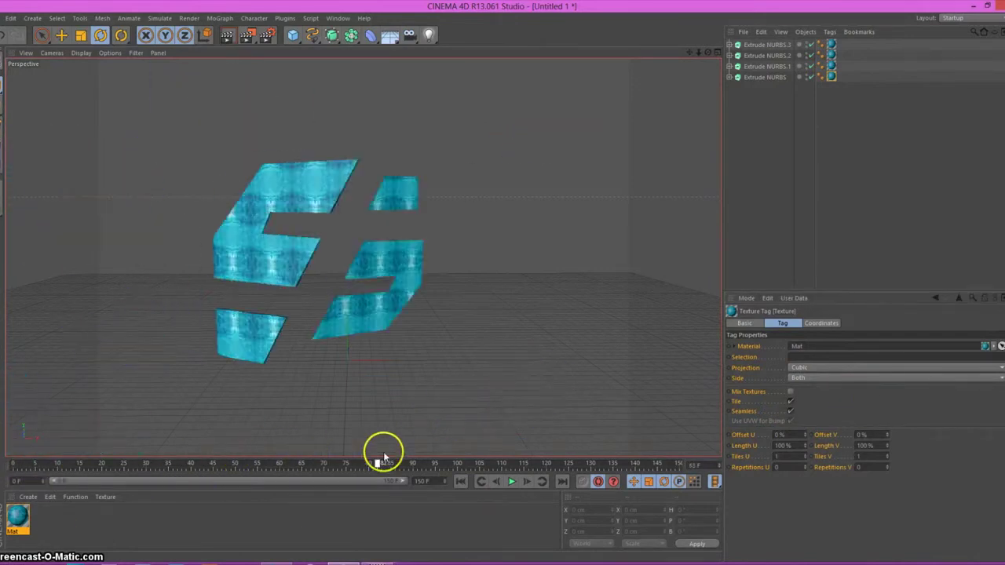
{"action": "left_click_drag", "start_coordinate": [546, 471], "coordinate": [14, 463]}
{"action": "left_click", "coordinate": [227, 36]}
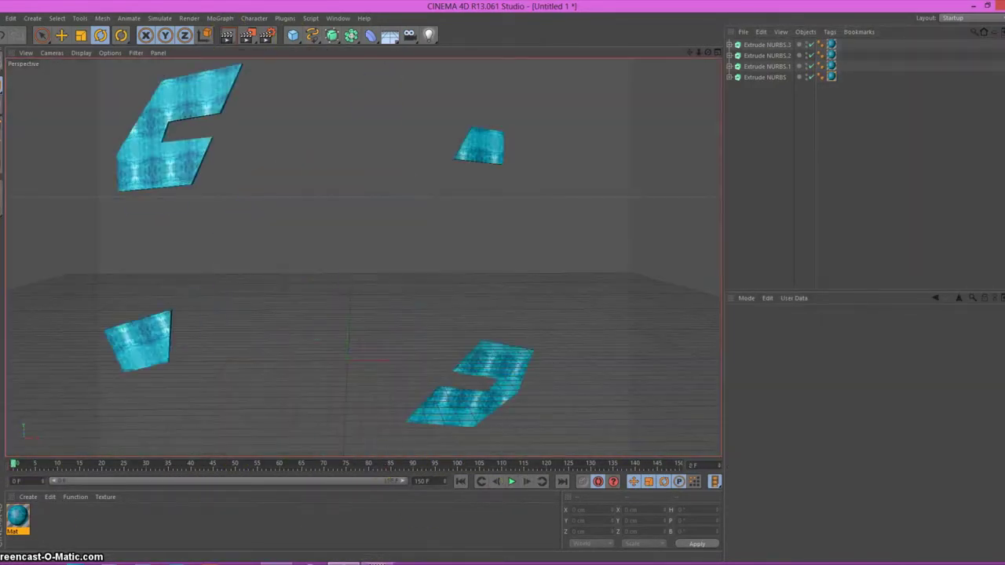
Copy Mat's Color texture and paste it into the newly enabled Diffusion channel.
{"action": "double_click", "coordinate": [17, 515]}
{"action": "left_click_drag", "start_coordinate": [280, 167], "coordinate": [282, 244]}
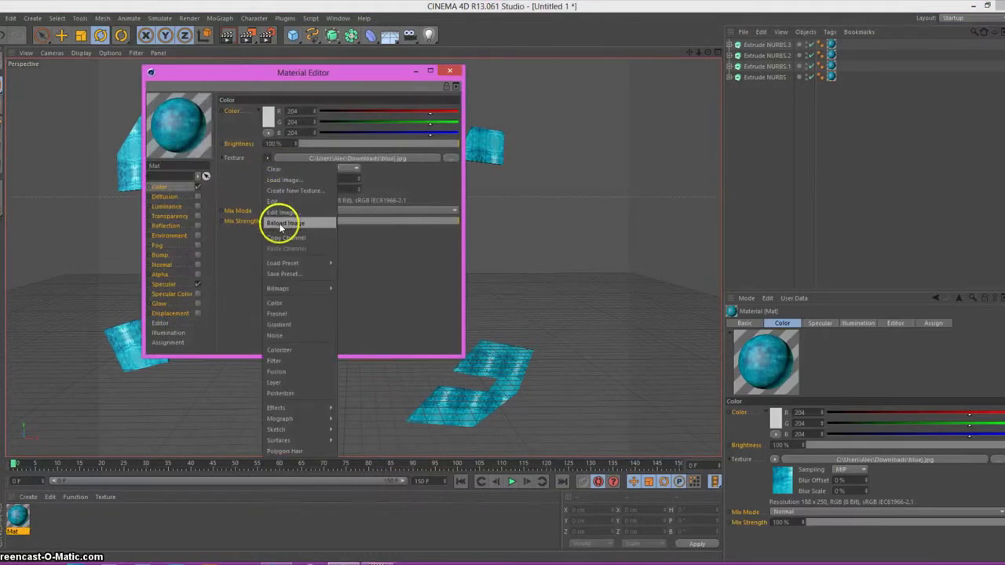
{"action": "left_click", "coordinate": [197, 196]}
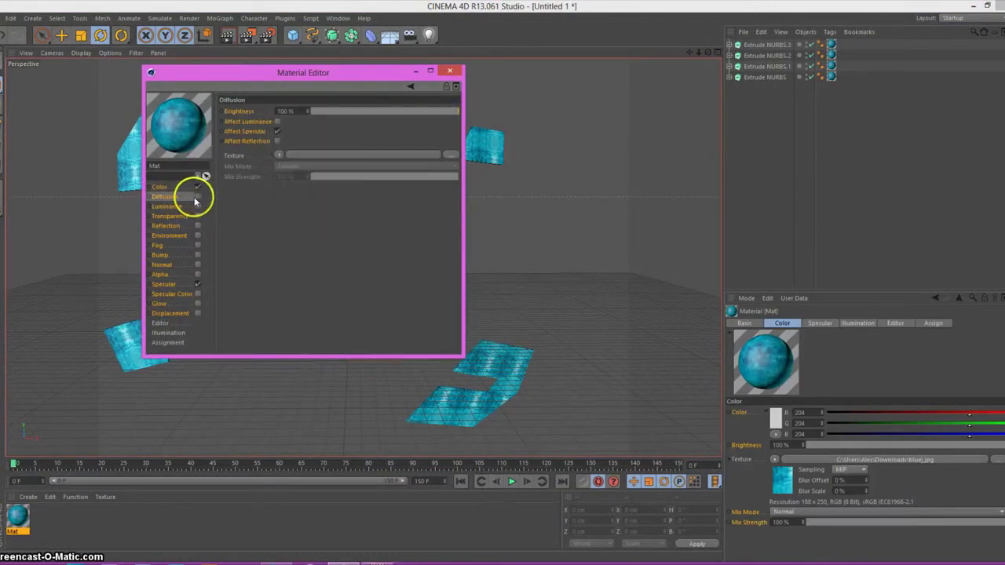
{"action": "left_click", "coordinate": [279, 157]}
{"action": "left_click", "coordinate": [292, 213]}
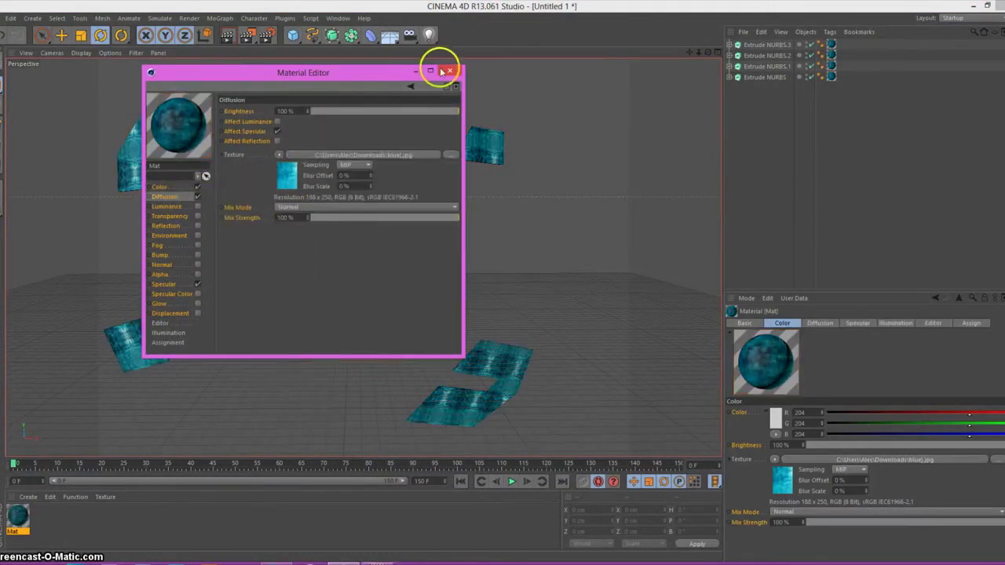
{"action": "left_click", "coordinate": [449, 71]}
Render previews at frame 99 showing the assembled, darker textured logo.
{"action": "left_click", "coordinate": [226, 35]}
{"action": "left_click_drag", "start_coordinate": [18, 463], "coordinate": [455, 442]}
{"action": "left_click", "coordinate": [234, 41]}
{"action": "left_click", "coordinate": [756, 117]}
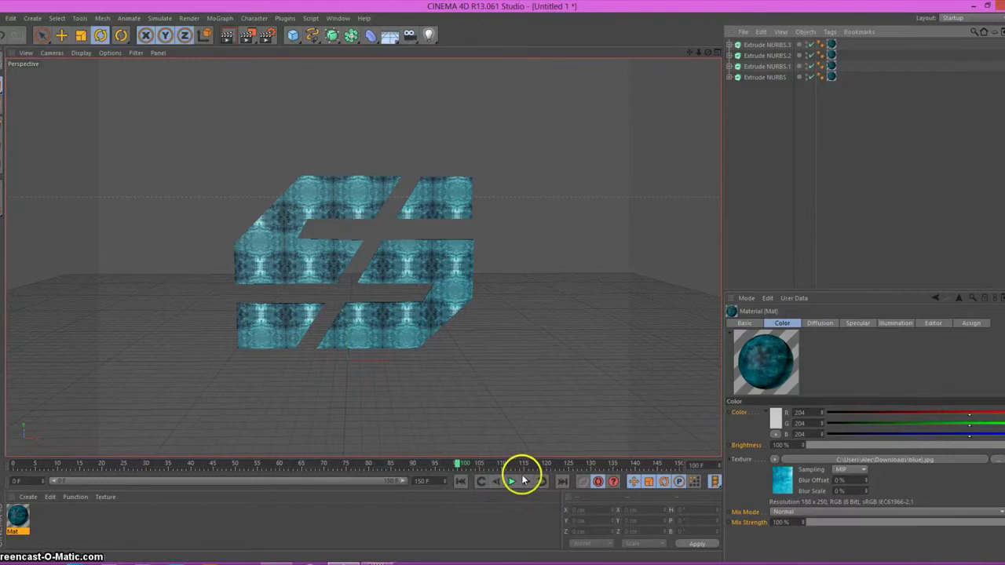
Add two MoText objects and select the placeholder text for editing.
{"action": "left_click", "coordinate": [219, 18]}
{"action": "left_click", "coordinate": [224, 139]}
{"action": "left_click", "coordinate": [224, 20]}
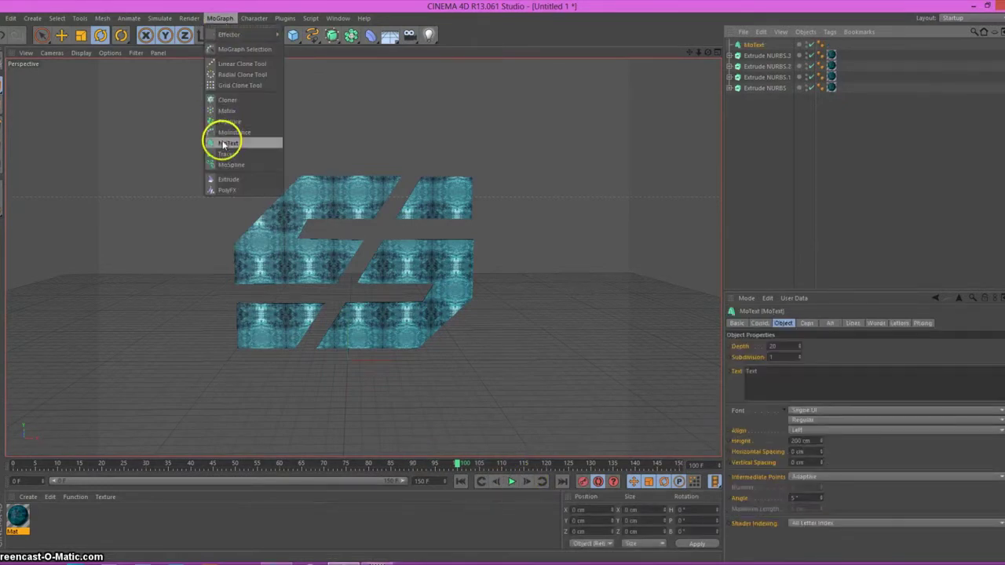
{"action": "left_click", "coordinate": [224, 139]}
{"action": "double_click", "coordinate": [755, 369]}
{"action": "type", "text": "SoutR"}
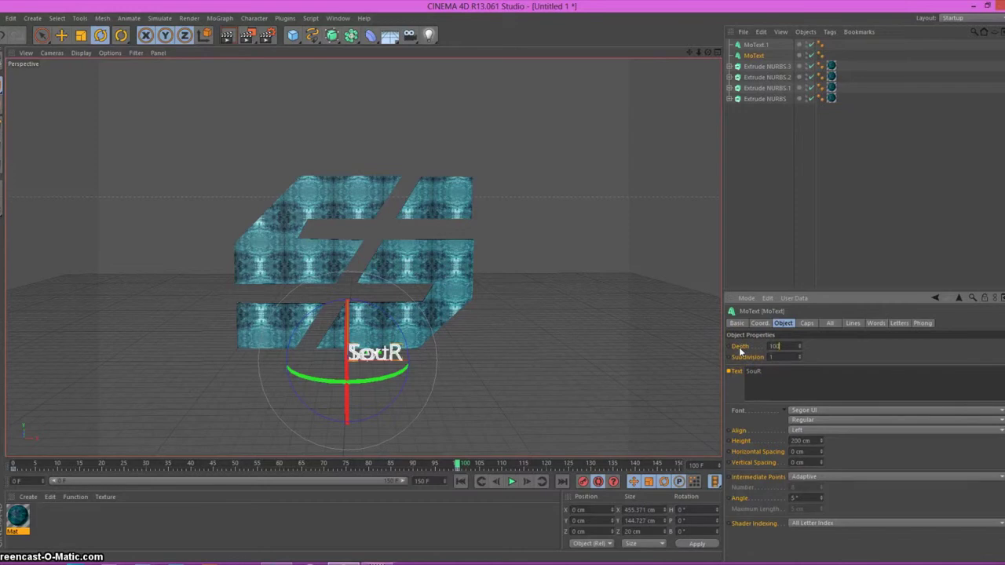
Give MoText Middle alignment, depth 80 cm, height 700 cm and the EDGE font.
{"action": "left_click", "coordinate": [800, 430]}
{"action": "left_click", "coordinate": [803, 447]}
{"action": "key", "text": "Return"}
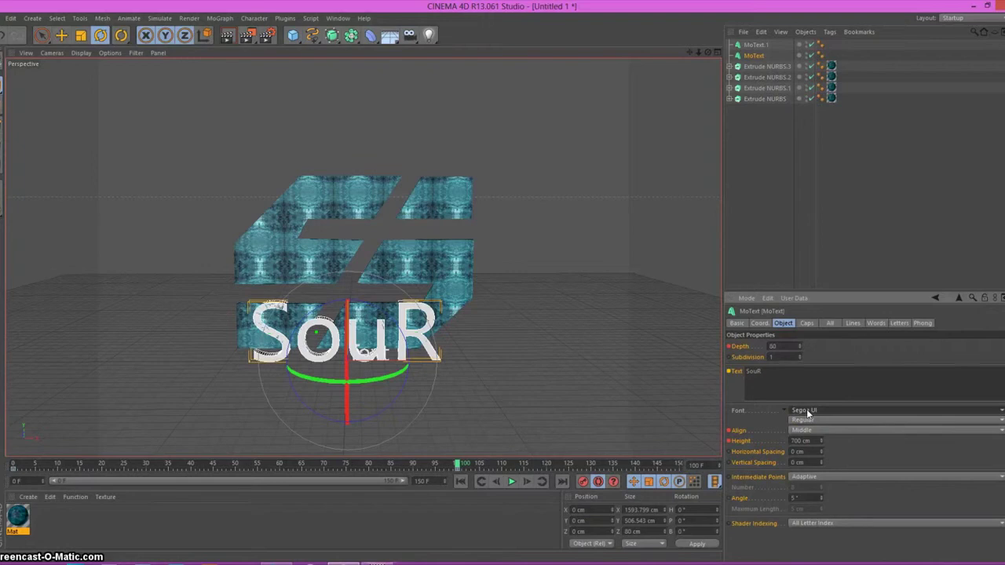
{"action": "left_click", "coordinate": [806, 409]}
{"action": "scroll", "coordinate": [997, 339], "scroll_direction": "up", "scroll_amount": 5}
{"action": "left_click_drag", "start_coordinate": [995, 339], "coordinate": [981, 141]}
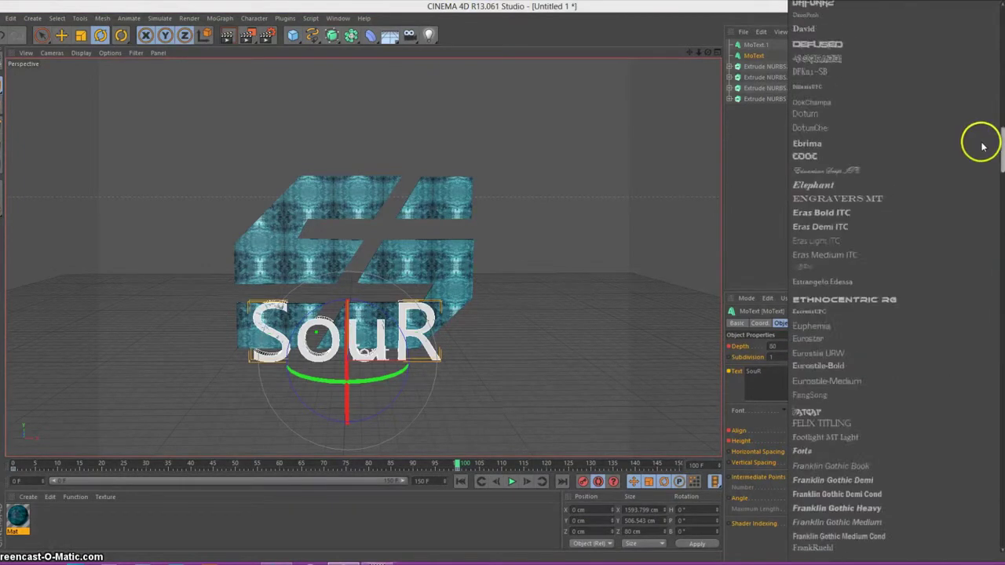
{"action": "left_click", "coordinate": [813, 158]}
Move the large SOUR text toward the camera.
{"action": "left_click", "coordinate": [61, 34]}
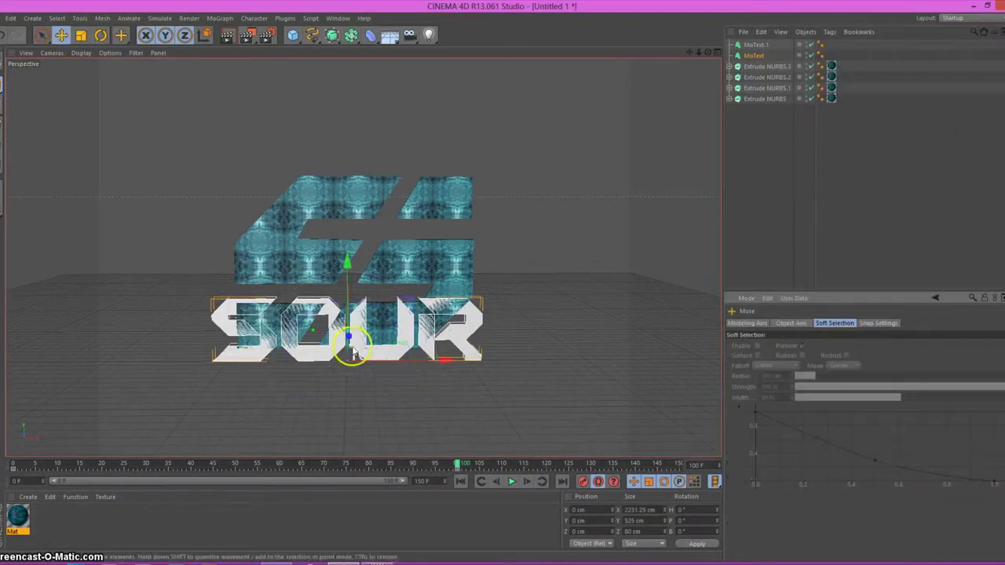
{"action": "left_click", "coordinate": [352, 339]}
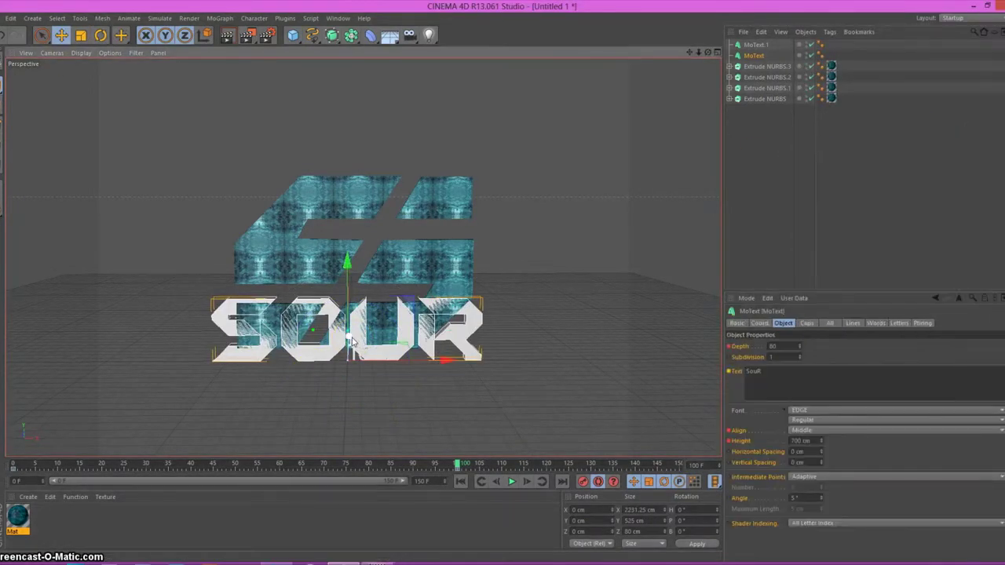
{"action": "left_click_drag", "start_coordinate": [353, 339], "coordinate": [382, 340]}
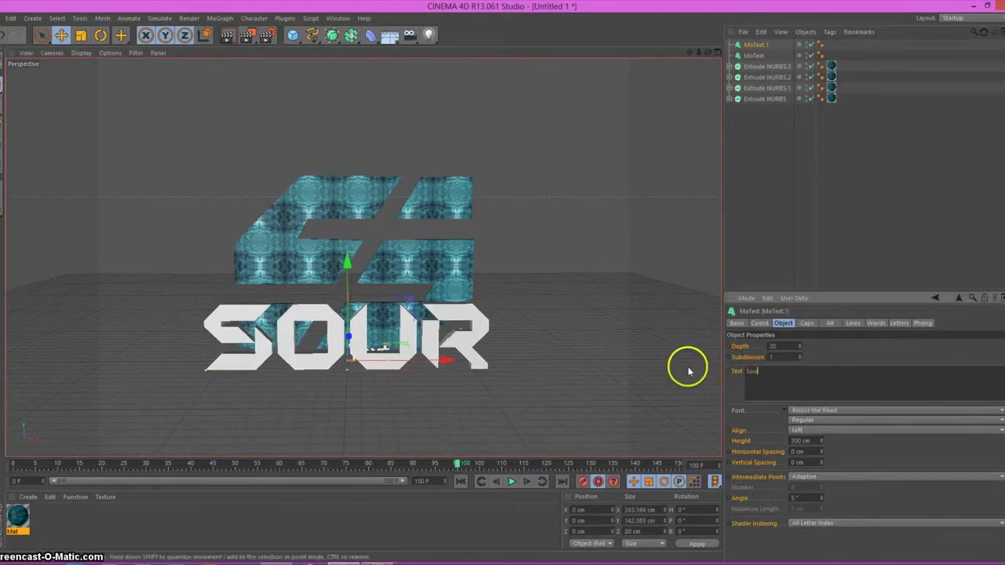
{"action": "type", "text": "r"}
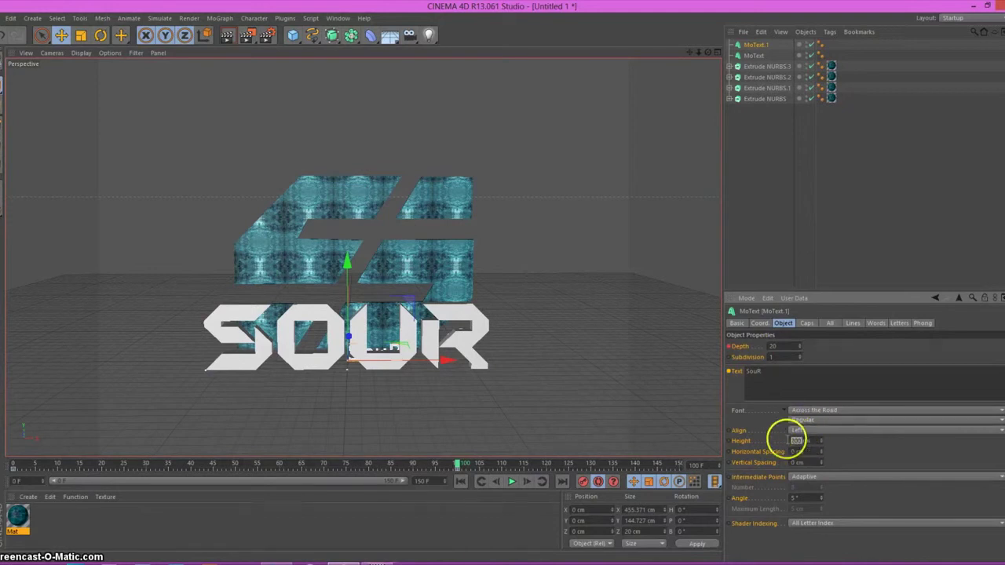
Set the second MoText's font to EDGE.
{"action": "left_click", "coordinate": [801, 411]}
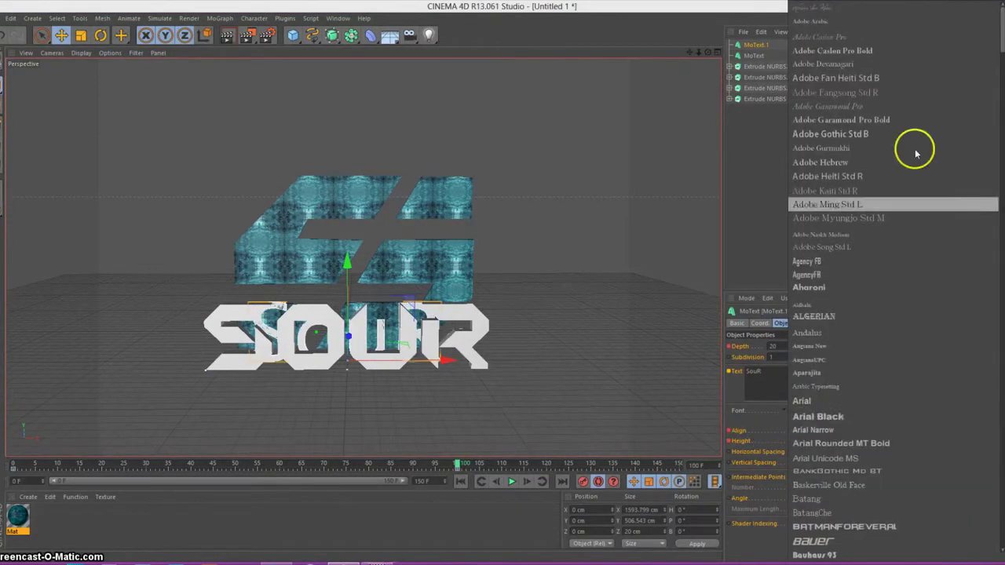
{"action": "scroll", "coordinate": [824, 398], "scroll_direction": "down", "scroll_amount": 5}
{"action": "scroll", "coordinate": [812, 536], "scroll_direction": "down", "scroll_amount": 10}
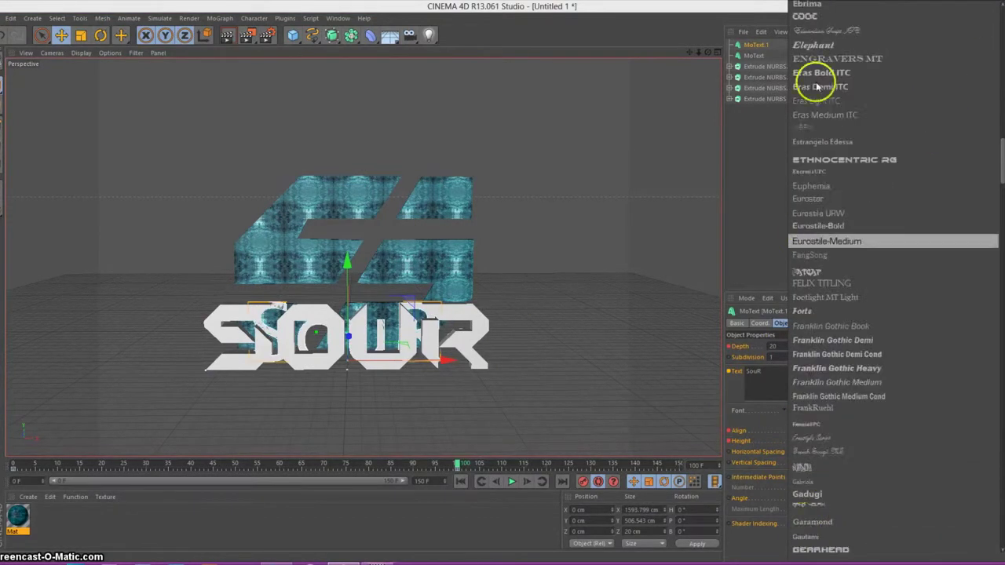
{"action": "left_click", "coordinate": [802, 11]}
Push the SOUR text back along its depth axis in Top view, then return to single perspective view.
{"action": "left_click", "coordinate": [718, 53]}
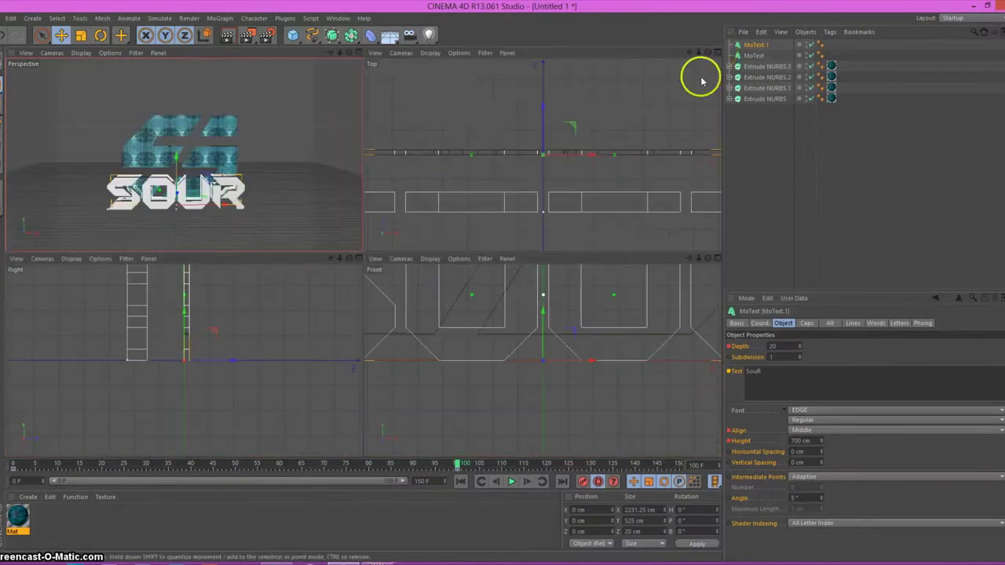
{"action": "left_click_drag", "start_coordinate": [546, 112], "coordinate": [540, 157]}
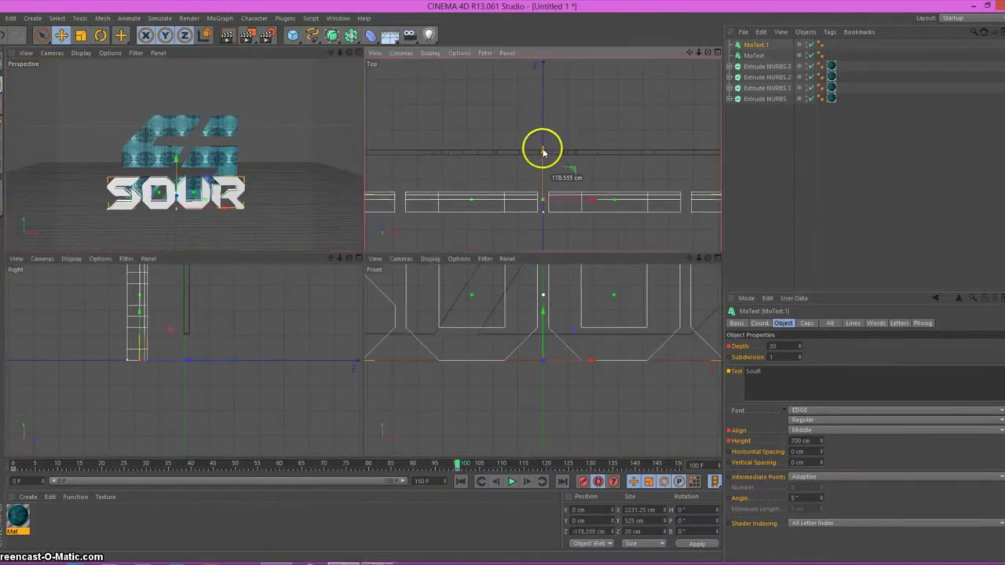
{"action": "key", "text": "F1"}
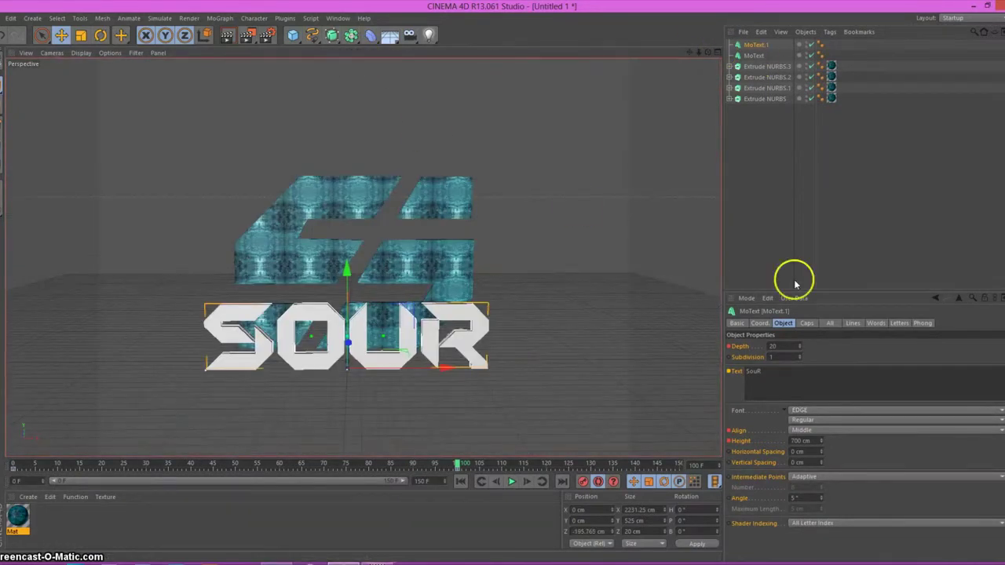
Make both Start and End caps Fillet Caps and raise the start cap radius to 10 cm.
{"action": "left_click", "coordinate": [806, 323]}
{"action": "left_click", "coordinate": [787, 350]}
{"action": "left_click", "coordinate": [787, 389]}
{"action": "left_click", "coordinate": [809, 378]}
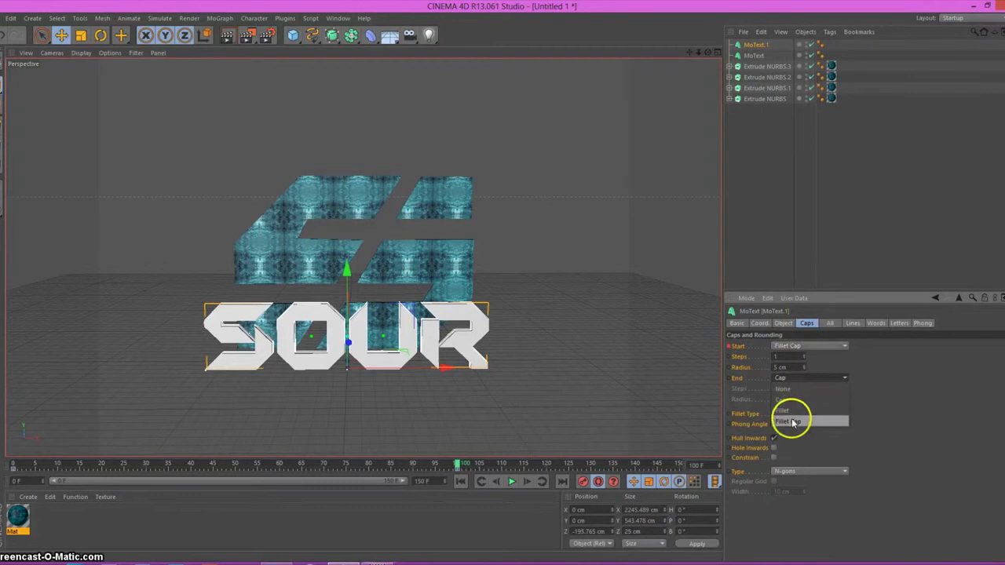
{"action": "left_click", "coordinate": [793, 419]}
{"action": "left_click_drag", "start_coordinate": [803, 369], "coordinate": [803, 359]}
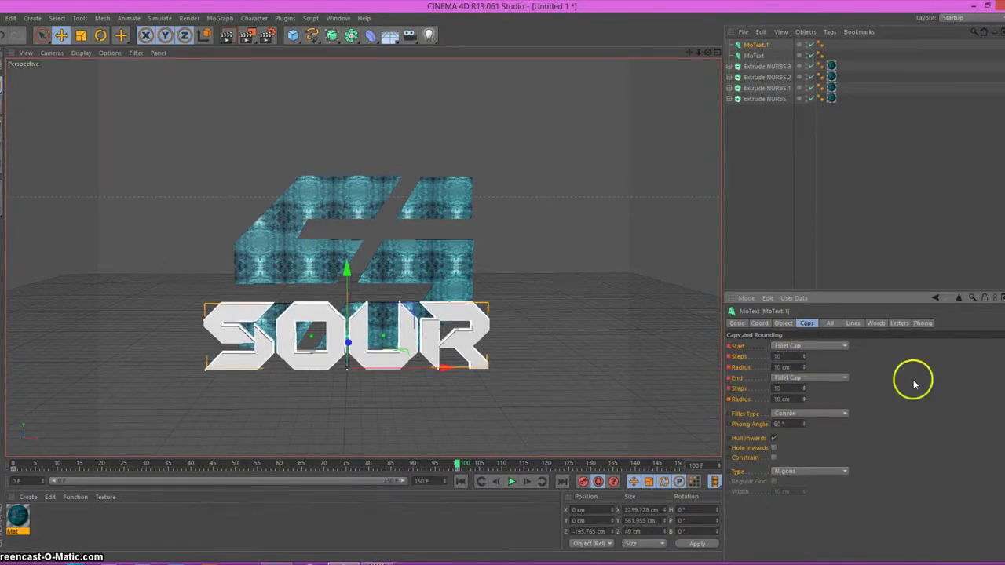
Check the bevel and set the fillet cap step count to 20.
{"action": "left_click", "coordinate": [756, 152]}
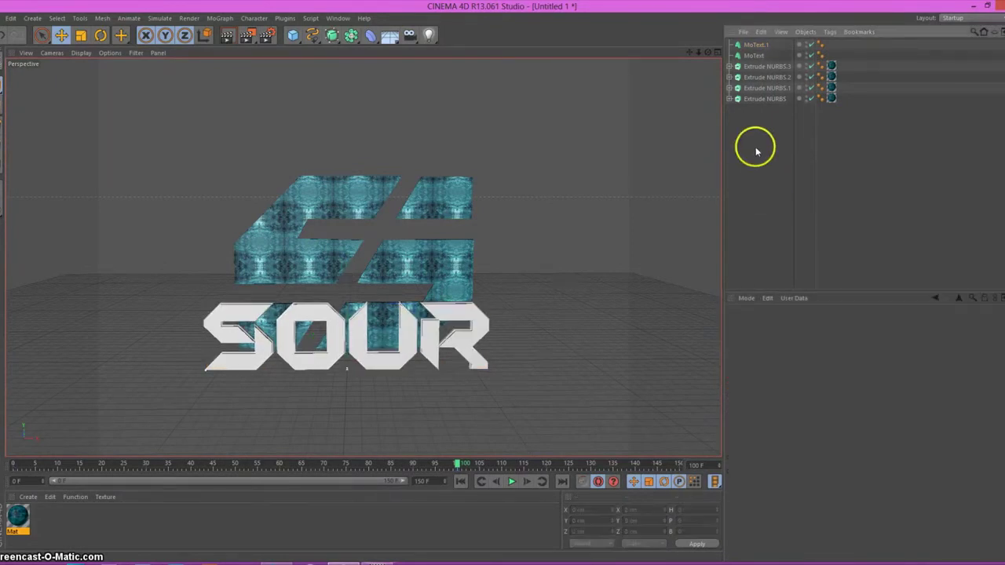
{"action": "left_click", "coordinate": [756, 56]}
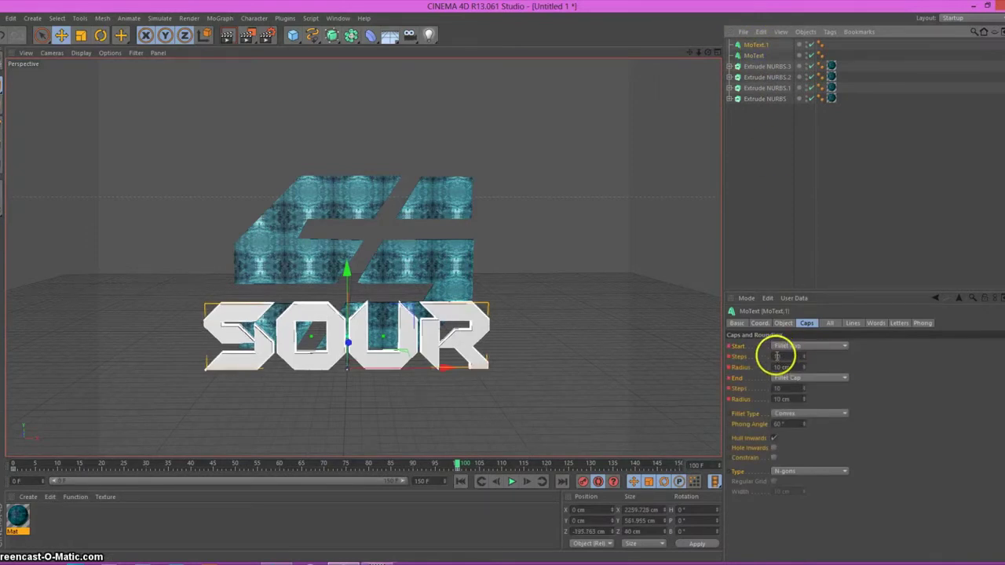
{"action": "type", "text": "4"}
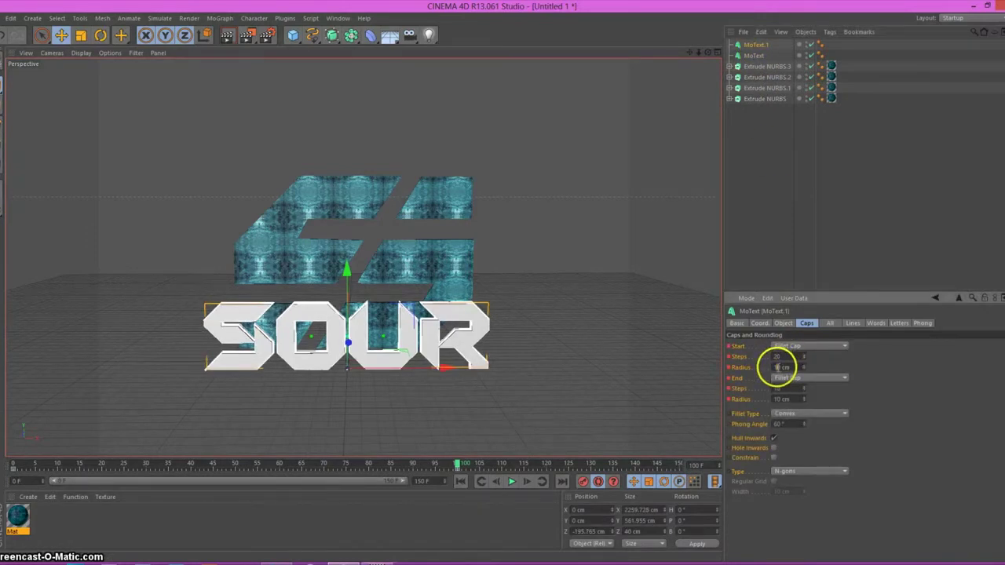
{"action": "type", "text": "20"}
{"action": "key", "text": "Return"}
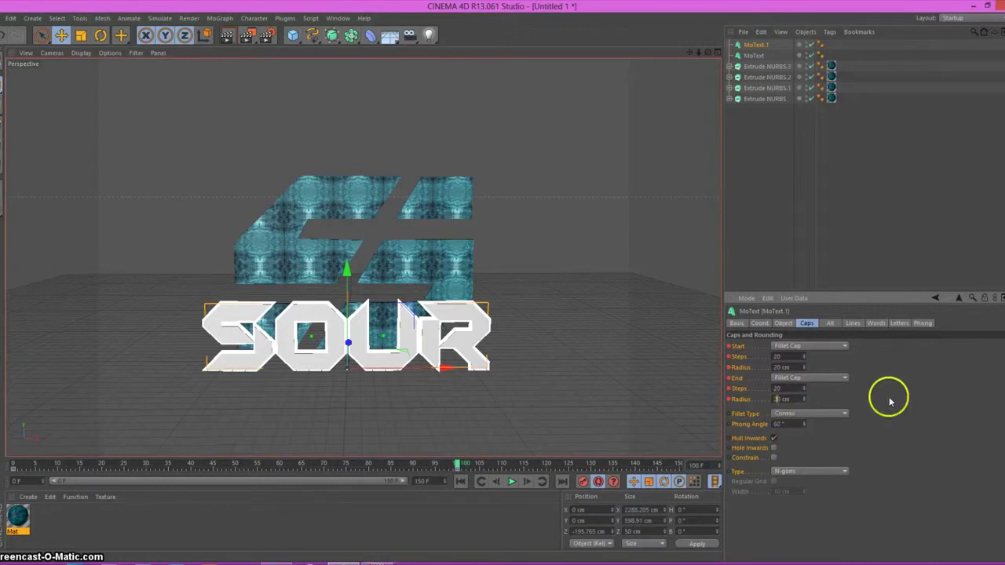
{"action": "left_click", "coordinate": [818, 176]}
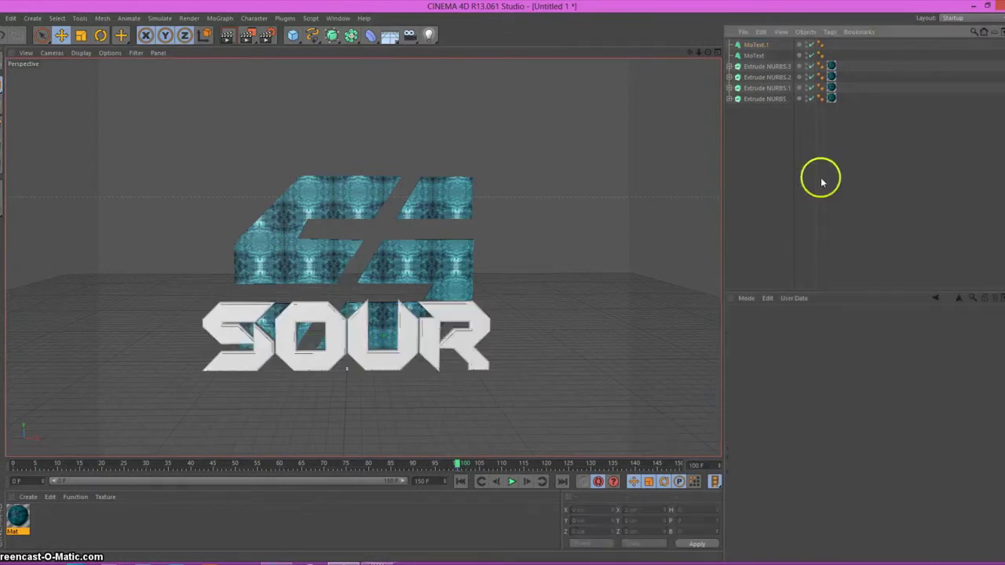
Apply the teal Mat material to the SOUR text with Cubic projection and render a preview.
{"action": "left_click", "coordinate": [225, 36]}
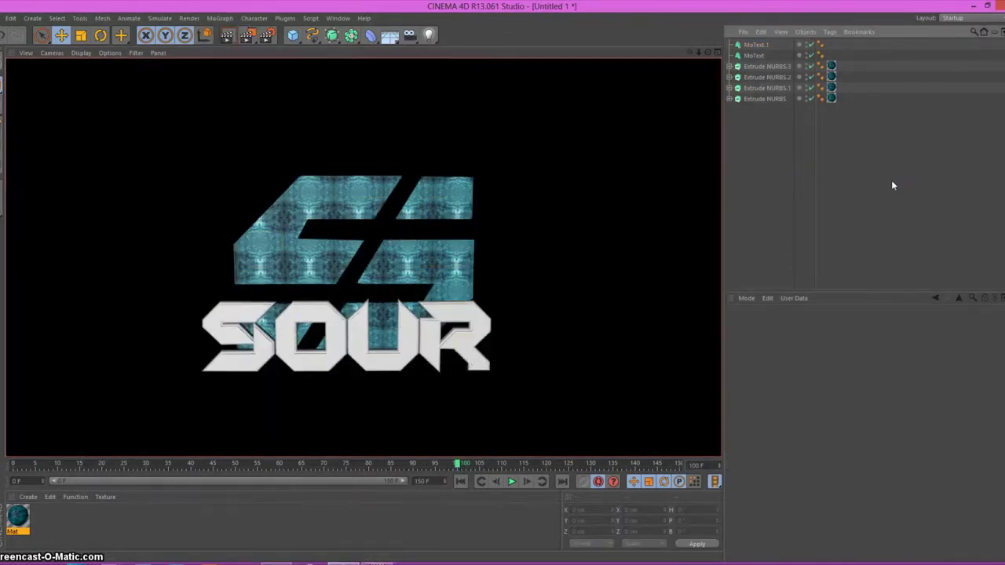
{"action": "left_click", "coordinate": [88, 531]}
{"action": "left_click_drag", "start_coordinate": [18, 520], "coordinate": [218, 319]}
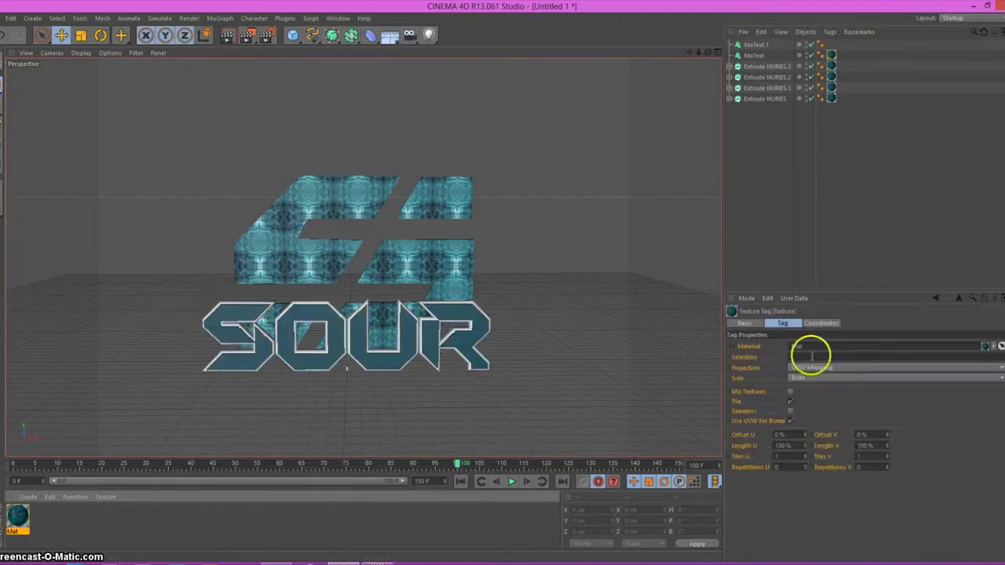
{"action": "left_click", "coordinate": [813, 367]}
{"action": "left_click", "coordinate": [790, 413]}
{"action": "left_click", "coordinate": [805, 194]}
{"action": "left_click", "coordinate": [226, 36]}
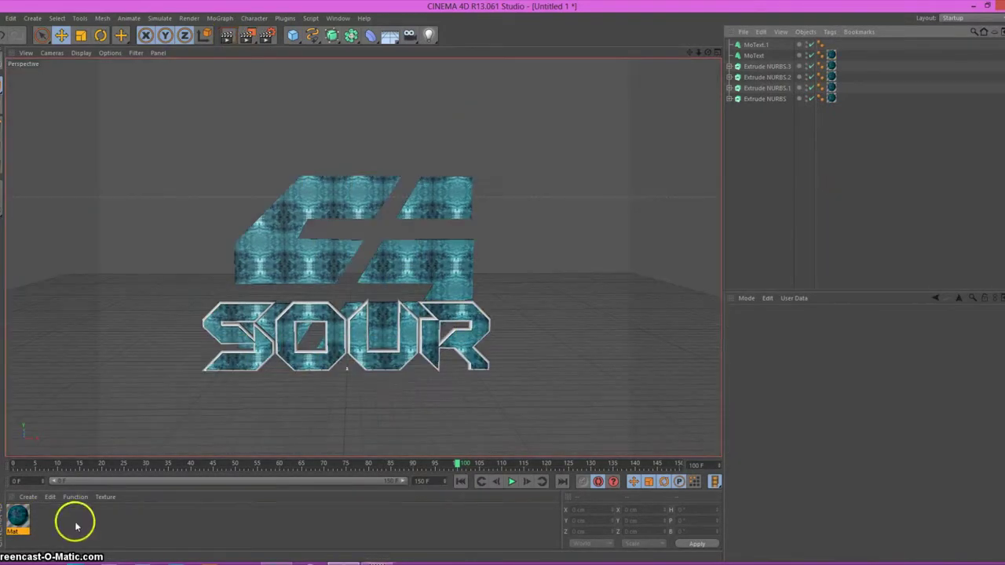
Create a new material Mat.1 and open it for editing.
{"action": "double_click", "coordinate": [74, 521]}
{"action": "double_click", "coordinate": [19, 516]}
{"action": "left_click", "coordinate": [161, 187]}
Load Purple Texture.jpg into Mat.1's Color channel.
{"action": "left_click", "coordinate": [269, 158]}
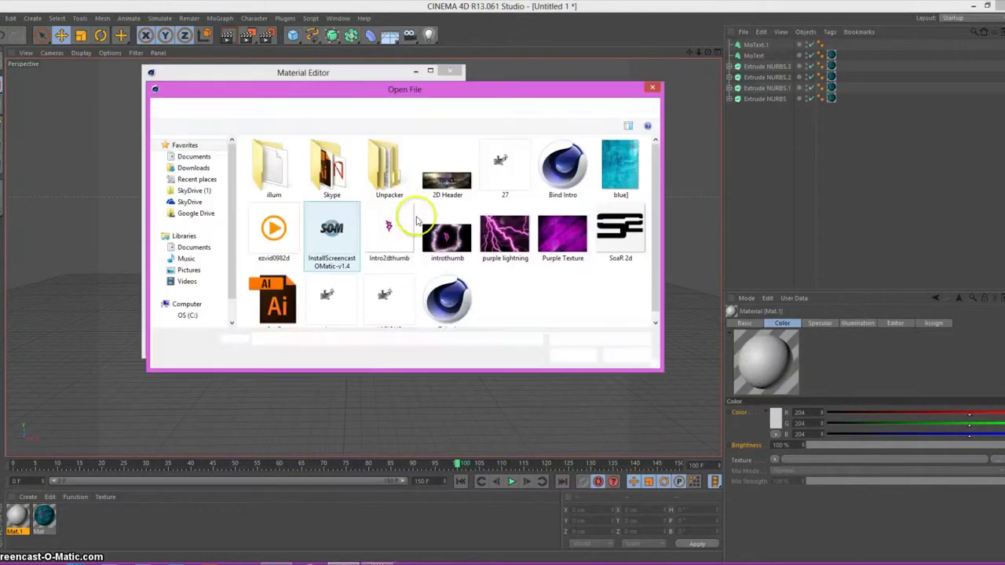
{"action": "double_click", "coordinate": [528, 229]}
{"action": "left_click", "coordinate": [562, 323]}
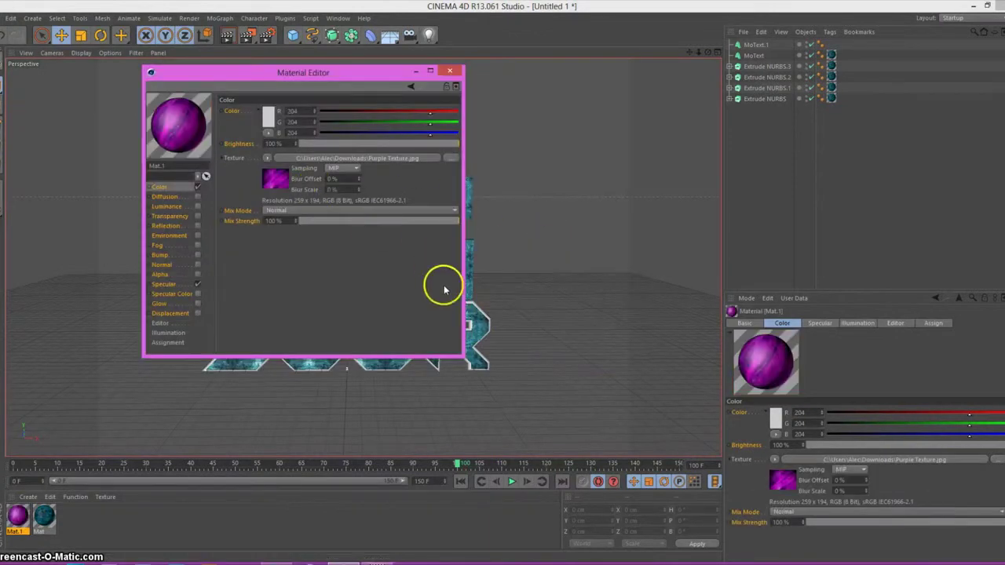
{"action": "left_click", "coordinate": [180, 196]}
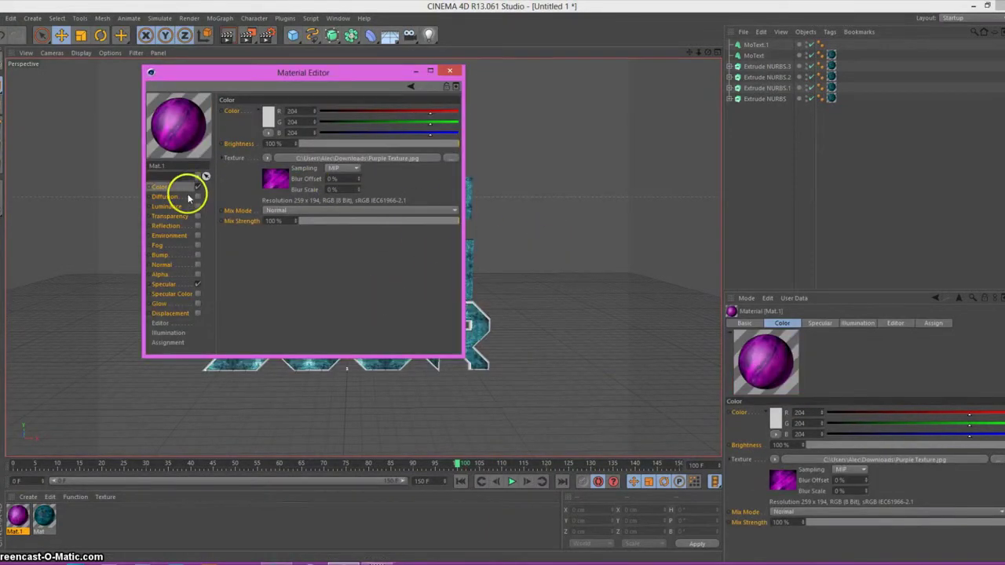
{"action": "left_click", "coordinate": [182, 187]}
{"action": "left_click", "coordinate": [276, 159]}
{"action": "left_click", "coordinate": [449, 70]}
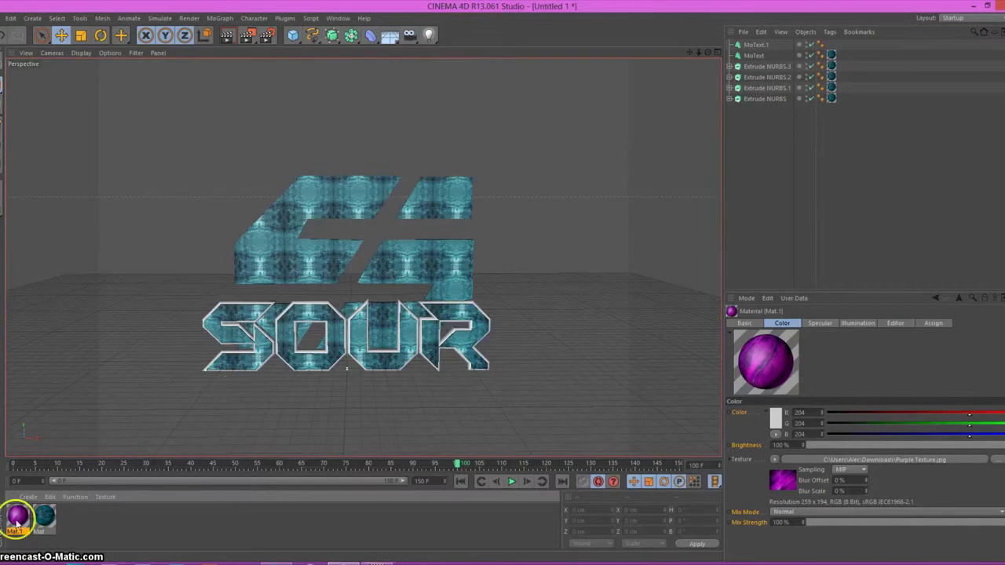
Apply the purple material to the SOUR text with Cubic projection and render a preview.
{"action": "left_click_drag", "start_coordinate": [805, 48], "coordinate": [805, 47]}
{"action": "left_click", "coordinate": [811, 367]}
{"action": "left_click", "coordinate": [808, 411]}
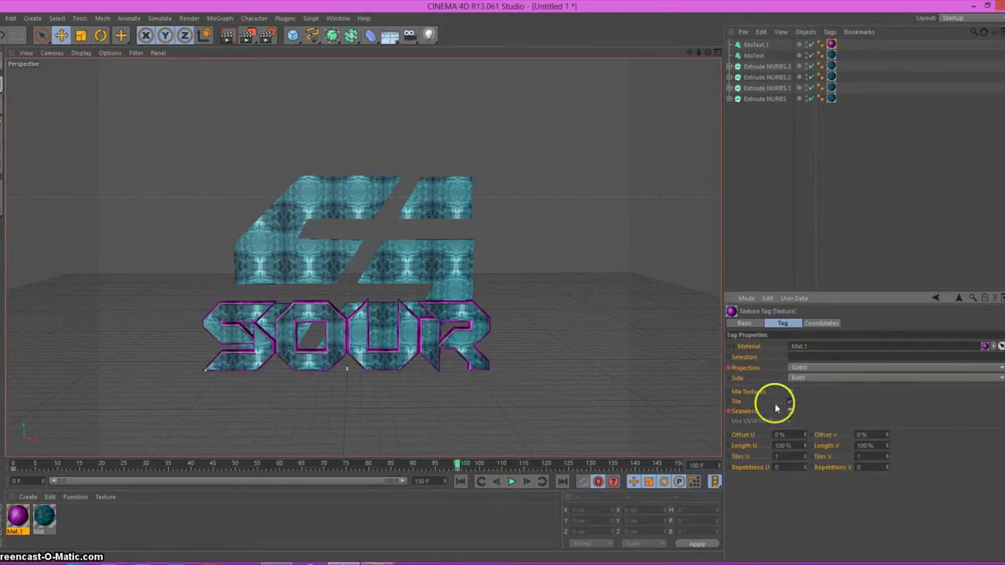
{"action": "left_click", "coordinate": [232, 37]}
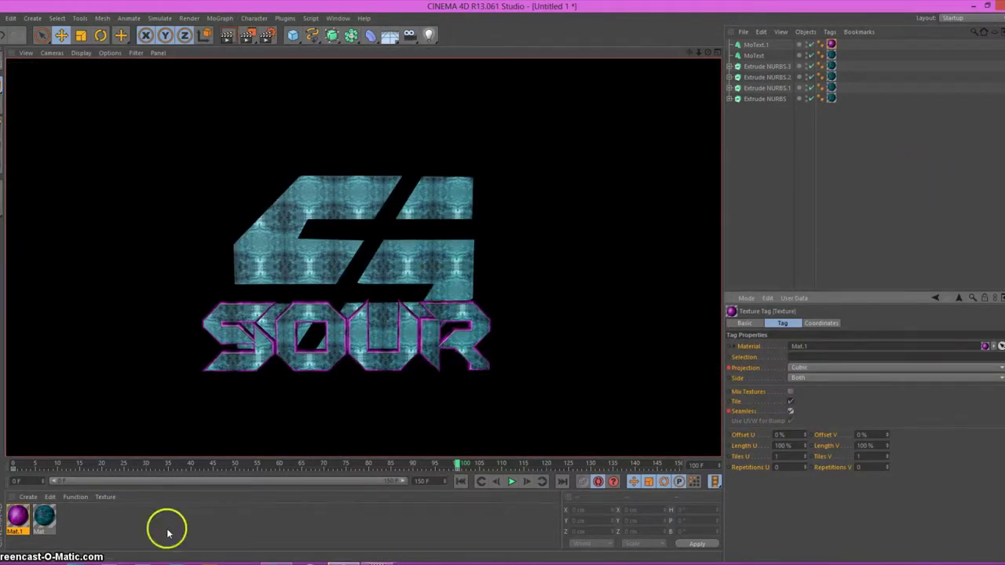
Copy the Color texture into Mat.1's Diffusion channel, enable Diffusion, and render.
{"action": "double_click", "coordinate": [17, 516]}
{"action": "left_click", "coordinate": [267, 158]}
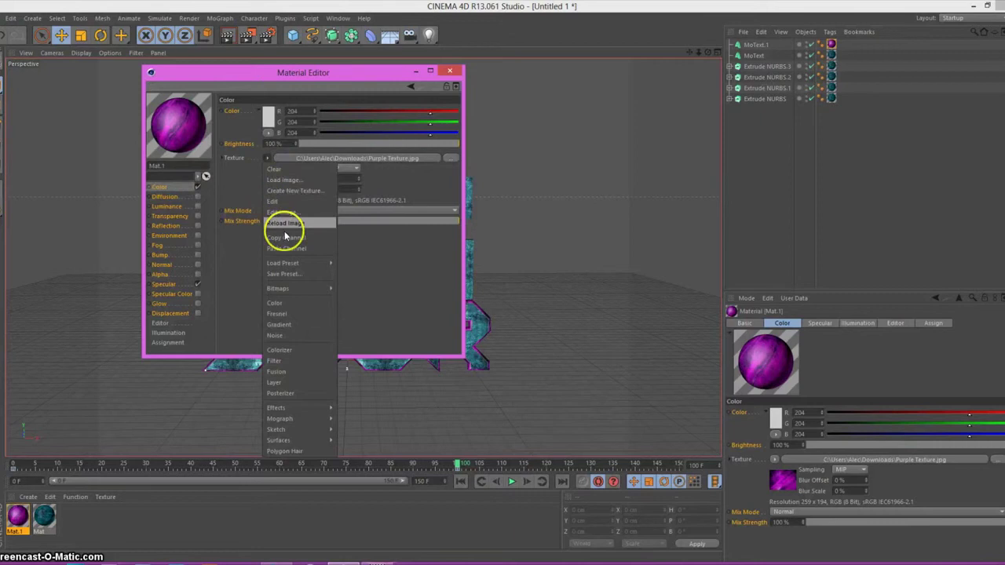
{"action": "left_click", "coordinate": [285, 237]}
{"action": "left_click", "coordinate": [165, 197]}
{"action": "left_click", "coordinate": [279, 154]}
{"action": "left_click", "coordinate": [287, 209]}
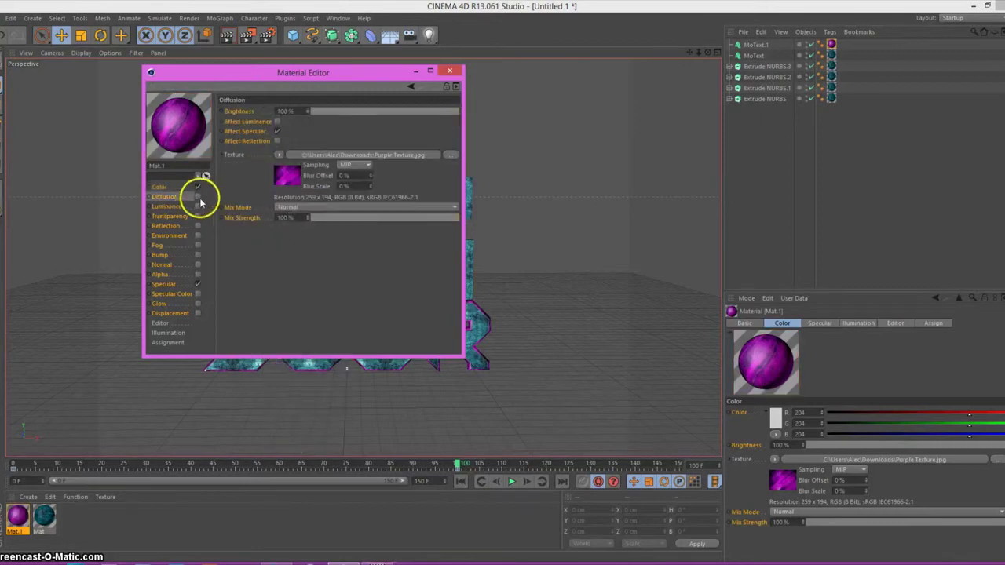
{"action": "left_click", "coordinate": [197, 196]}
{"action": "left_click", "coordinate": [449, 70]}
{"action": "left_click", "coordinate": [229, 36]}
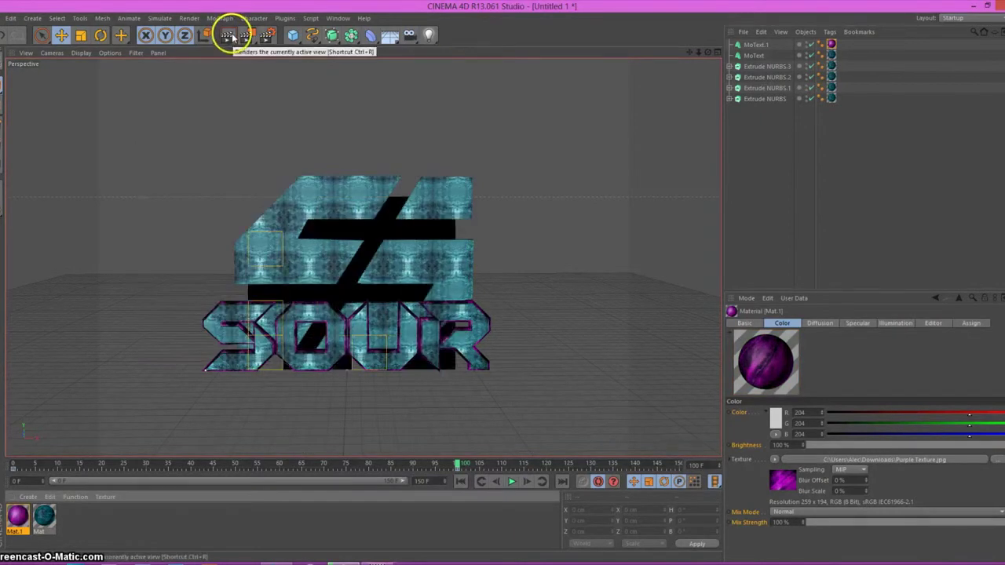
{"action": "left_click", "coordinate": [831, 55]}
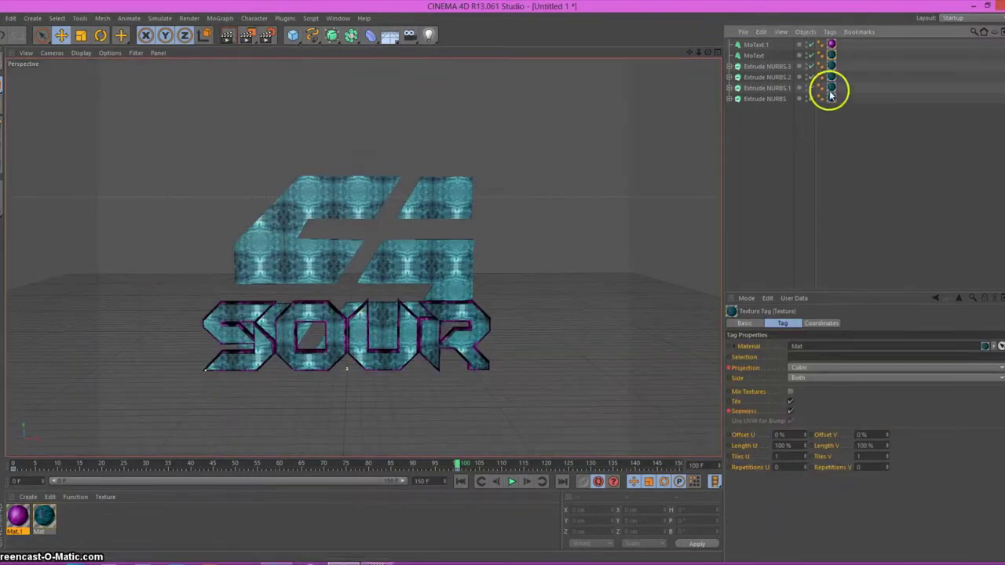
Create material Mat.2 with blue.jpg as its Color texture.
{"action": "double_click", "coordinate": [79, 516]}
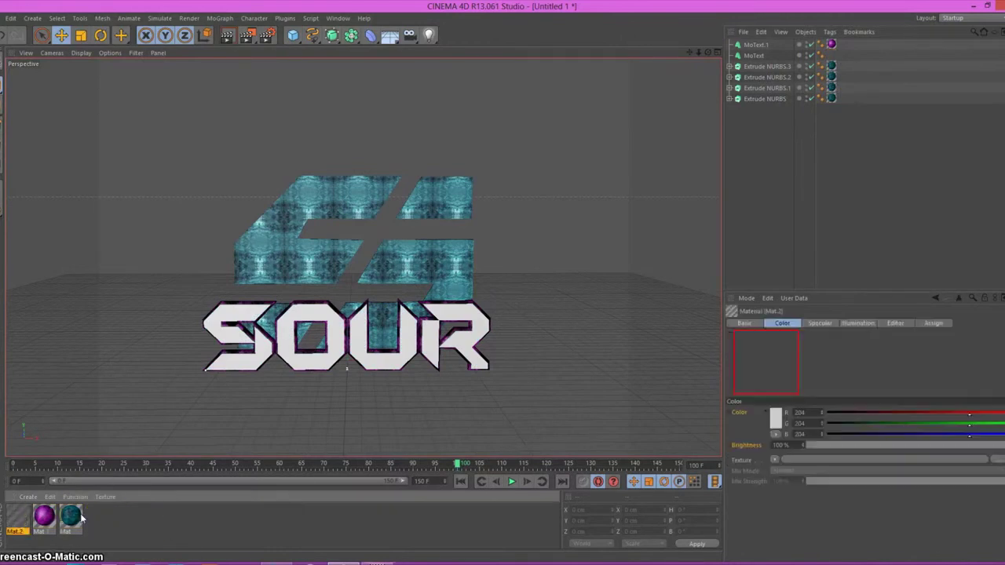
{"action": "double_click", "coordinate": [19, 516]}
{"action": "left_click", "coordinate": [271, 158]}
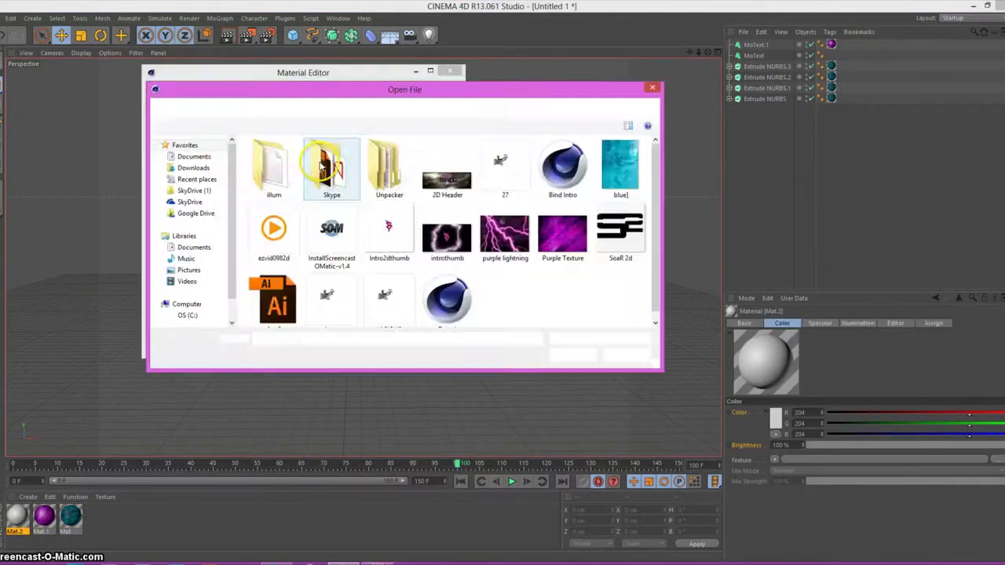
{"action": "double_click", "coordinate": [620, 168]}
{"action": "left_click", "coordinate": [563, 322]}
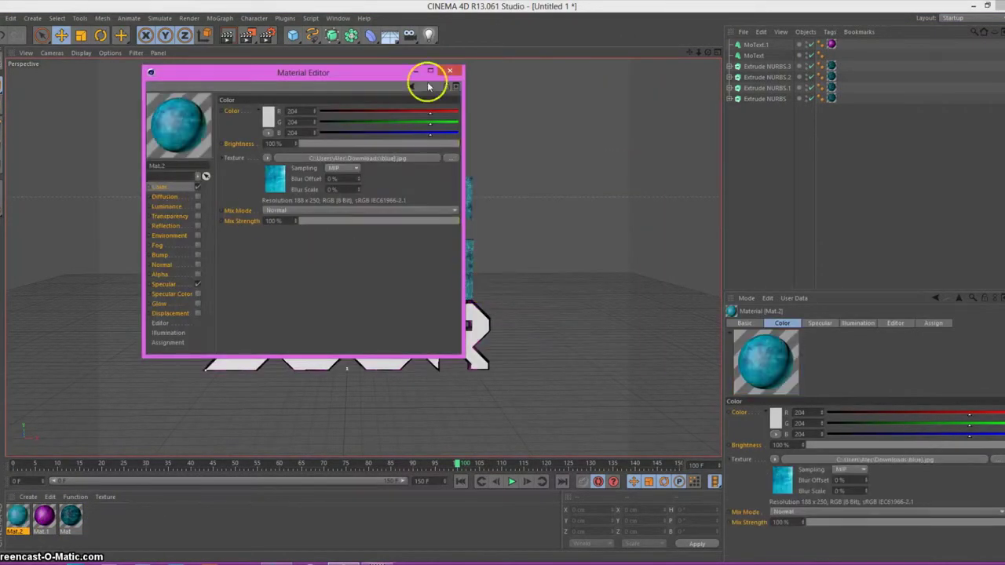
{"action": "left_click", "coordinate": [449, 71]}
Apply Mat.2 to the SOUR text with Cubic projection and render.
{"action": "left_click_drag", "start_coordinate": [807, 56], "coordinate": [823, 55]}
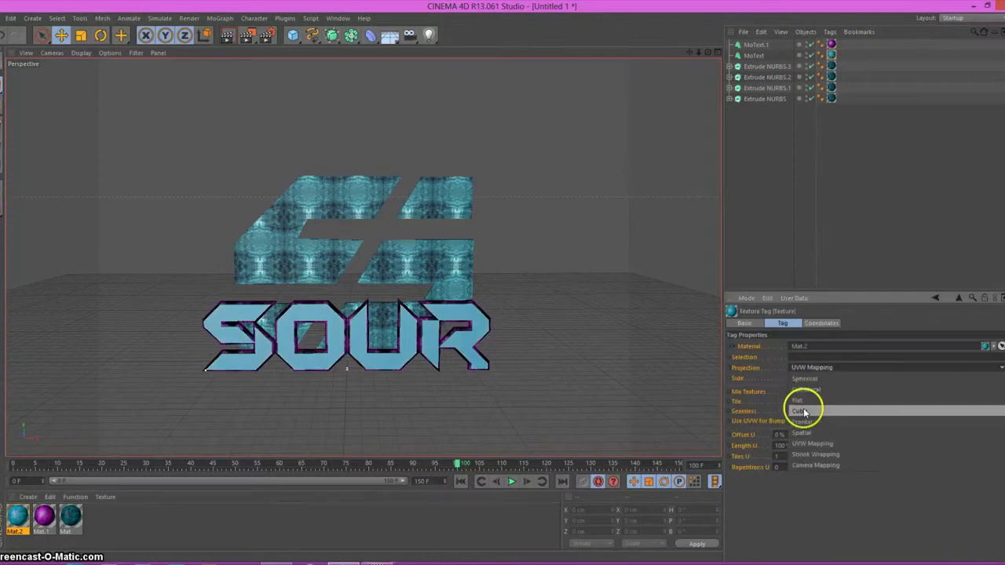
{"action": "left_click", "coordinate": [805, 384]}
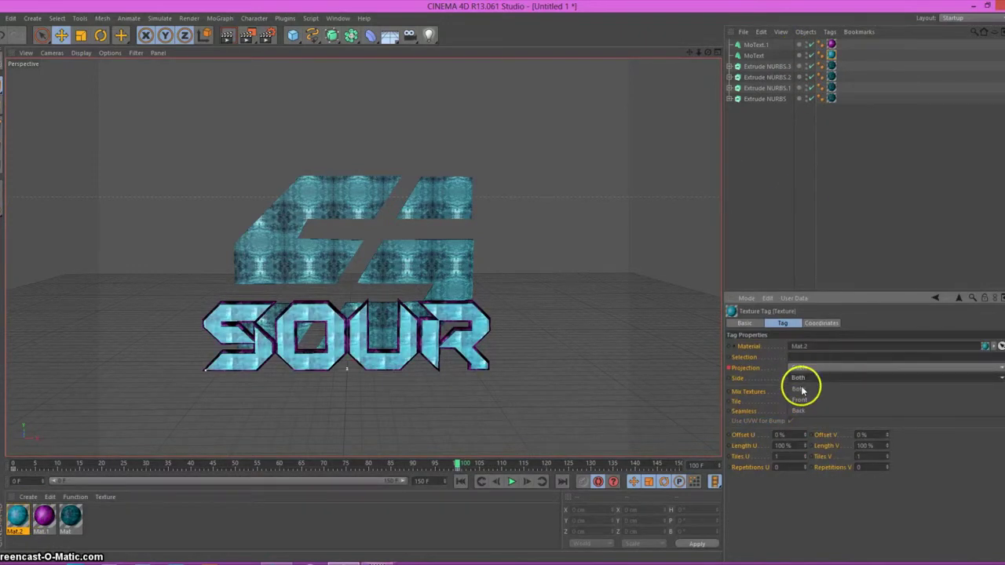
{"action": "left_click", "coordinate": [226, 35]}
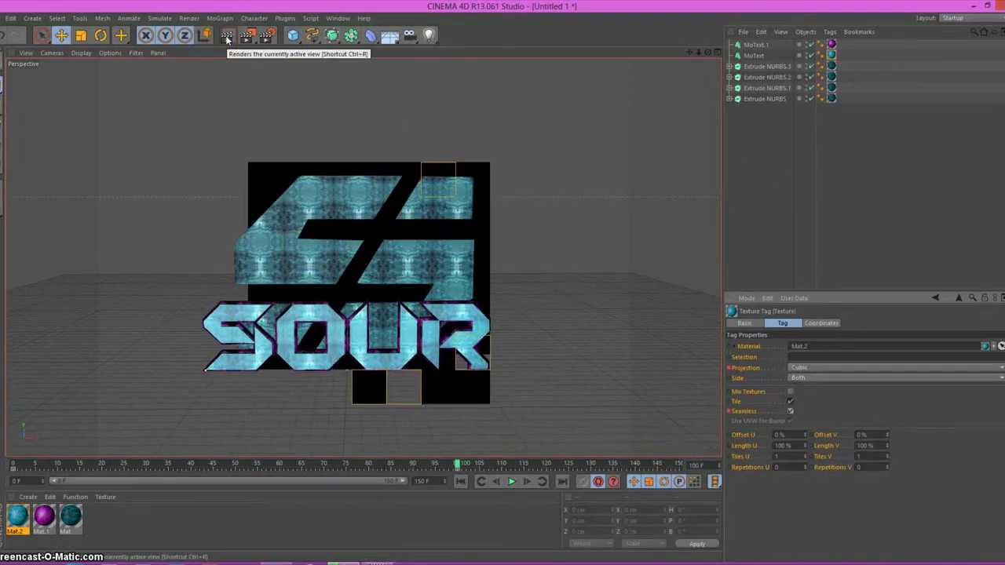
Delete the old texture tags from the S logo pieces.
{"action": "left_click", "coordinate": [832, 56]}
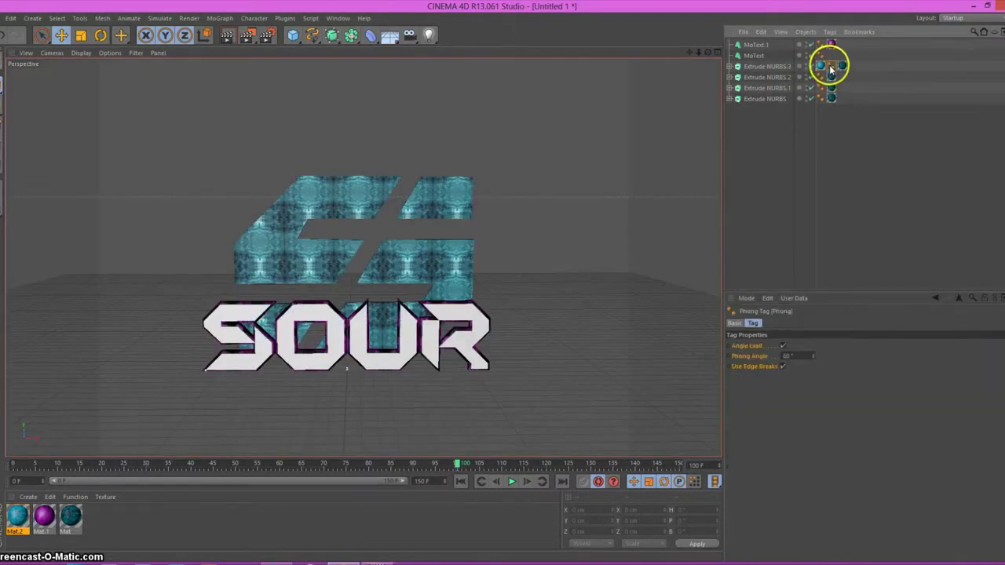
{"action": "left_click", "coordinate": [831, 69]}
{"action": "key", "text": "Delete"}
{"action": "left_click", "coordinate": [832, 78]}
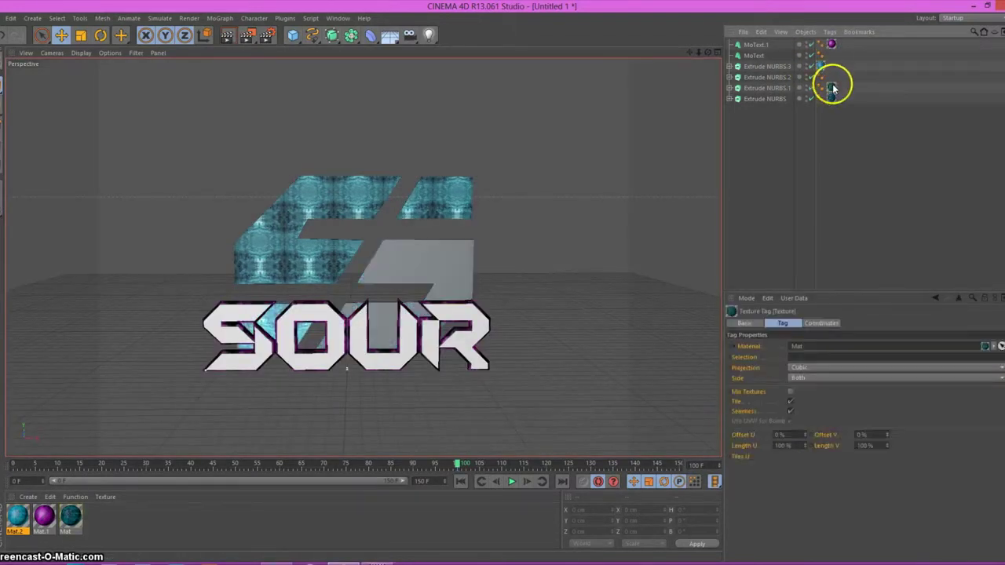
{"action": "key", "text": "Delete"}
Apply Mat.2 to the Extrude NURBS pieces with Cubic, seamless projection on each tag.
{"action": "mouse_move", "coordinate": [14, 518]}
{"action": "left_mouse_down"}
{"action": "mouse_move", "coordinate": [809, 77]}
{"action": "mouse_move", "coordinate": [809, 100]}
{"action": "left_mouse_up"}
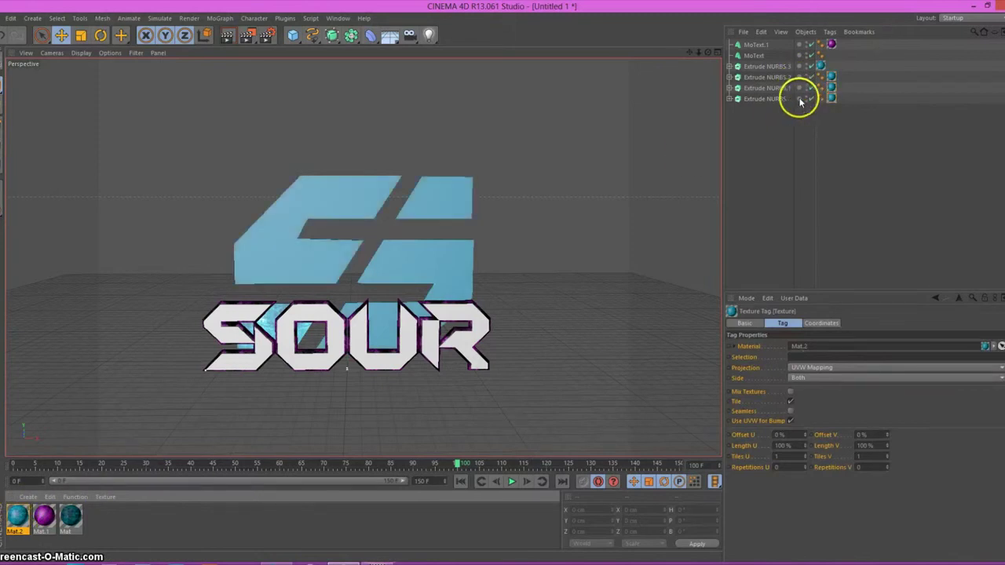
{"action": "left_click", "coordinate": [895, 367]}
{"action": "left_click", "coordinate": [793, 430]}
{"action": "left_click", "coordinate": [790, 411]}
{"action": "left_click", "coordinate": [831, 88]}
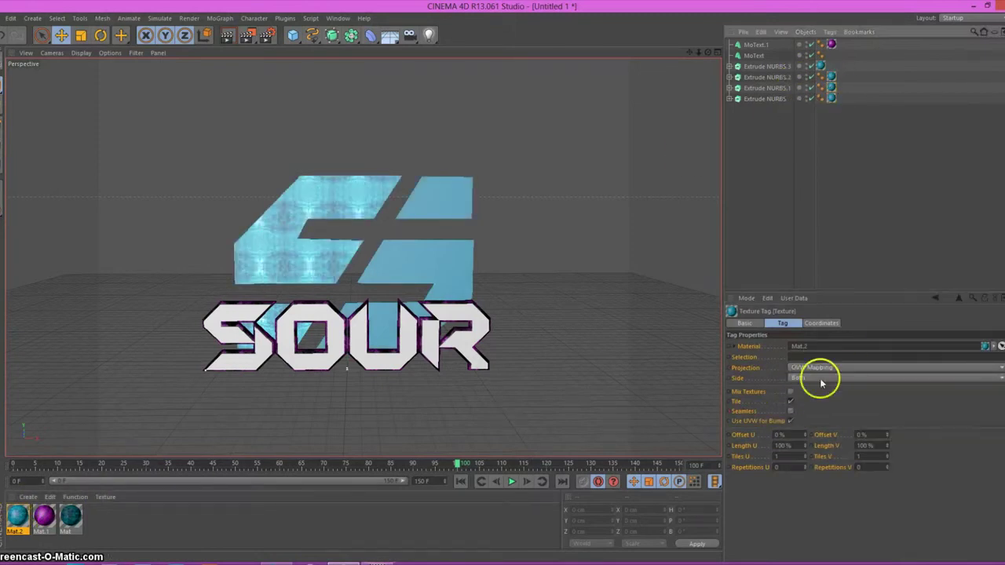
{"action": "left_click", "coordinate": [817, 368]}
{"action": "left_click", "coordinate": [794, 376]}
{"action": "left_click", "coordinate": [790, 410]}
{"action": "left_click", "coordinate": [831, 77], "text": "ctrl"}
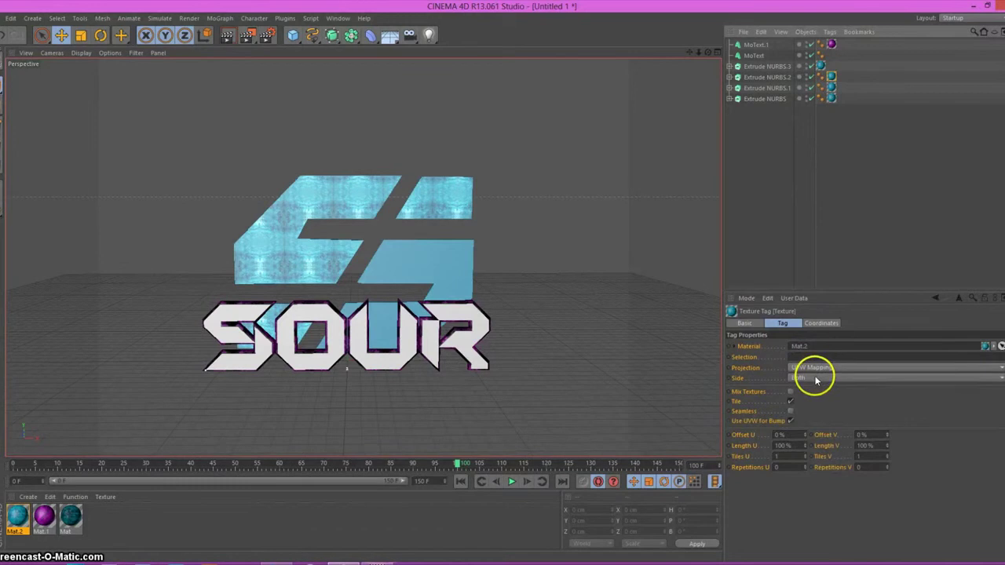
{"action": "left_click", "coordinate": [817, 367]}
{"action": "left_click", "coordinate": [796, 430]}
{"action": "left_click", "coordinate": [790, 411]}
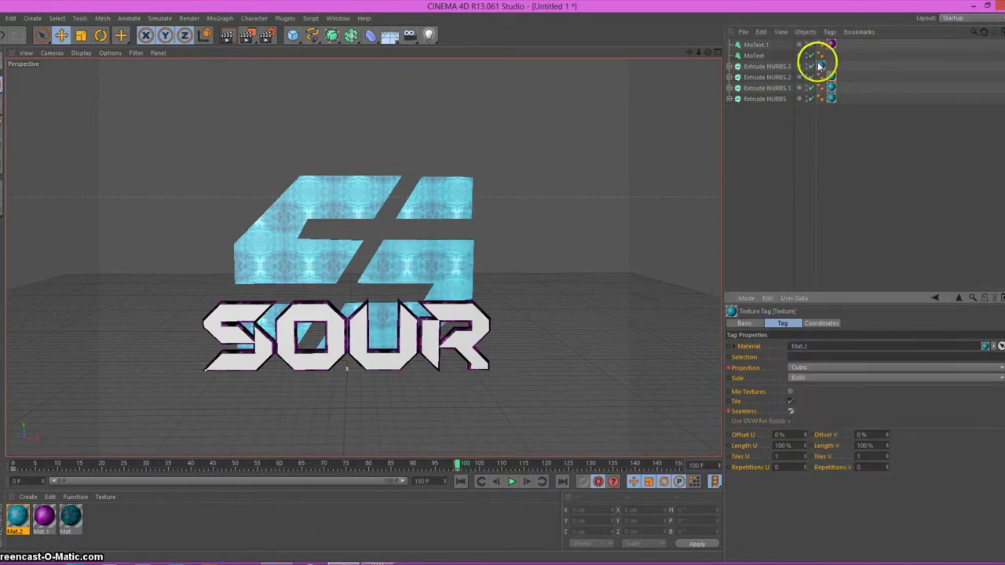
Put Mat back on the SOUR text with Cubic, seamless projection and render.
{"action": "left_click", "coordinate": [70, 516]}
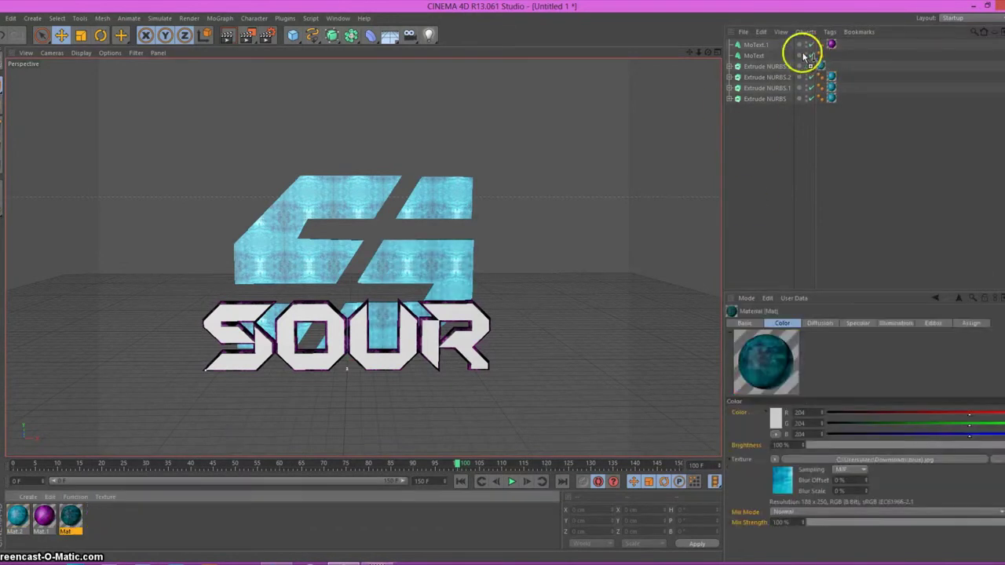
{"action": "left_click_drag", "start_coordinate": [71, 516], "coordinate": [808, 56]}
{"action": "left_click", "coordinate": [812, 366]}
{"action": "left_click", "coordinate": [796, 430]}
{"action": "left_click", "coordinate": [790, 411]}
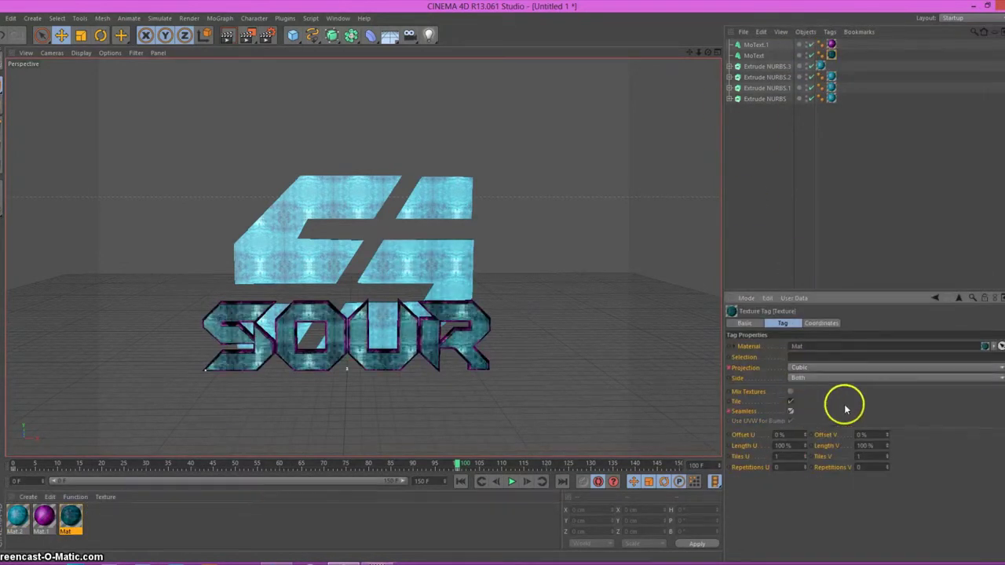
{"action": "left_click", "coordinate": [226, 34]}
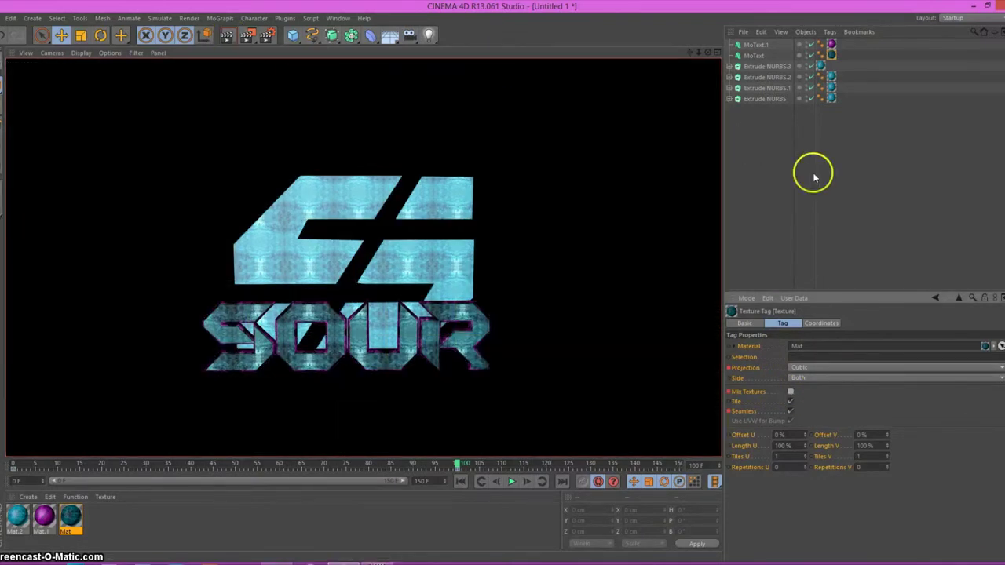
Set the render settings to render all frames instead of one.
{"action": "left_click", "coordinate": [267, 35]}
{"action": "left_click", "coordinate": [212, 158]}
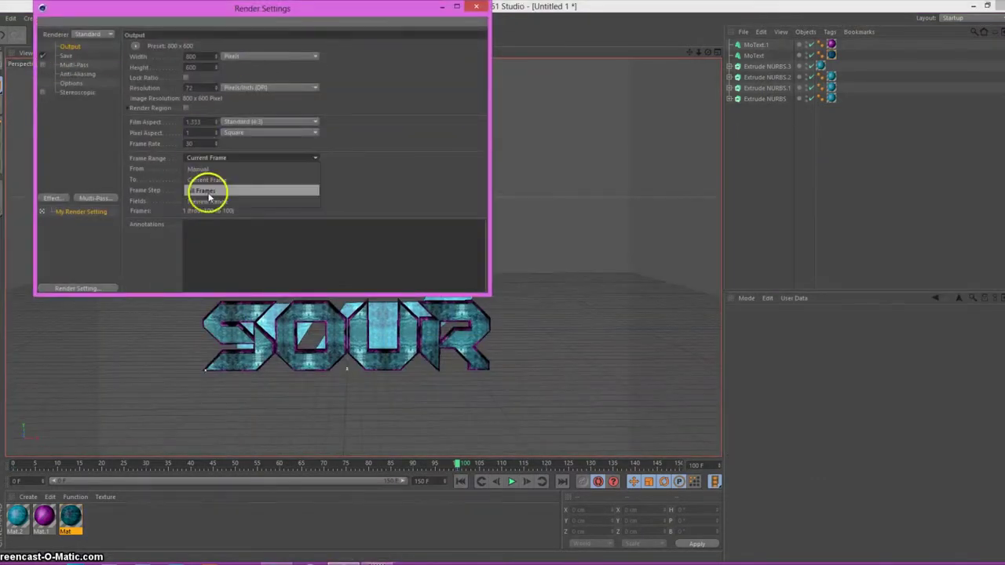
{"action": "left_click", "coordinate": [209, 190]}
{"action": "left_click", "coordinate": [477, 7]}
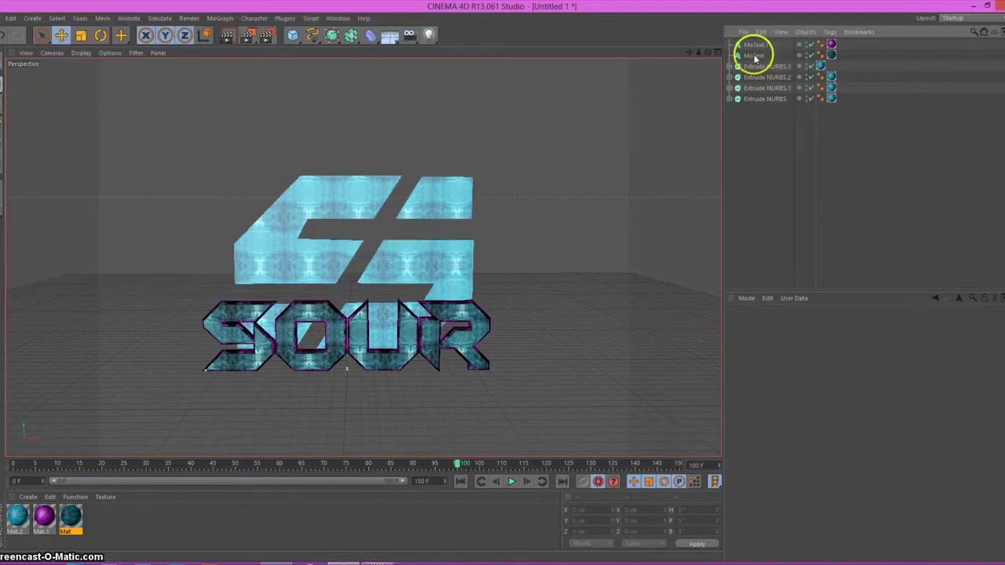
Group MoText and MoText.1 under a new Null with Alt+G.
{"action": "left_click", "coordinate": [755, 55]}
{"action": "left_click", "coordinate": [759, 45], "text": "shift"}
{"action": "key", "text": "alt+g"}
{"action": "left_click", "coordinate": [771, 183]}
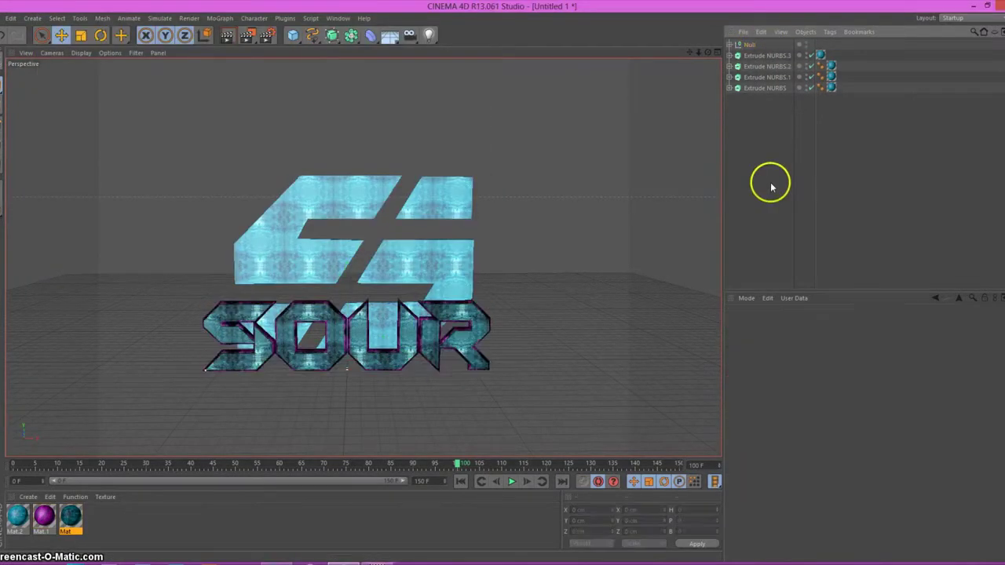
{"action": "left_click", "coordinate": [750, 45]}
Play the animation, test moving the SOUR text left, and reset it to X 0.
{"action": "left_click_drag", "start_coordinate": [458, 466], "coordinate": [480, 468]}
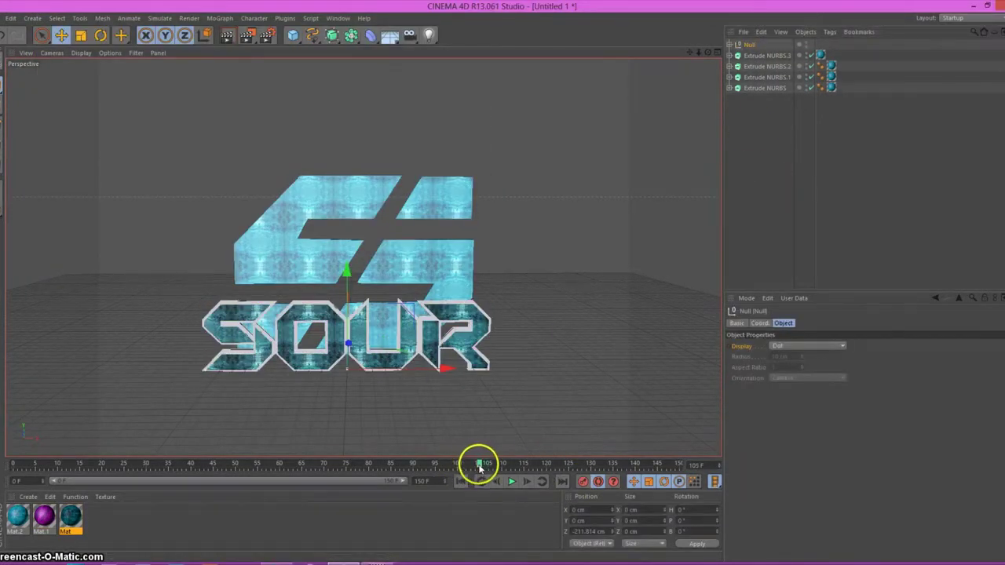
{"action": "left_click", "coordinate": [493, 484]}
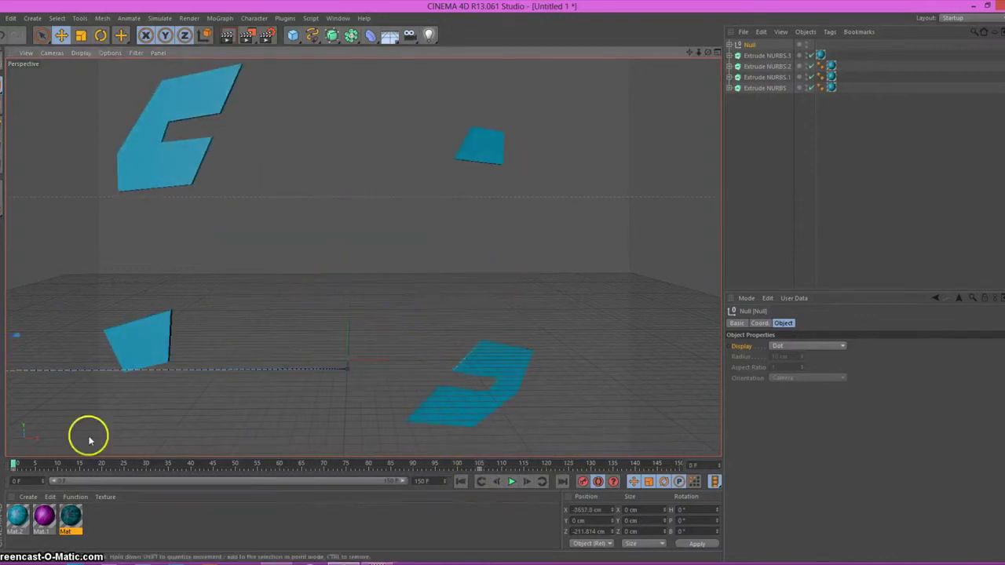
{"action": "key", "text": "F8"}
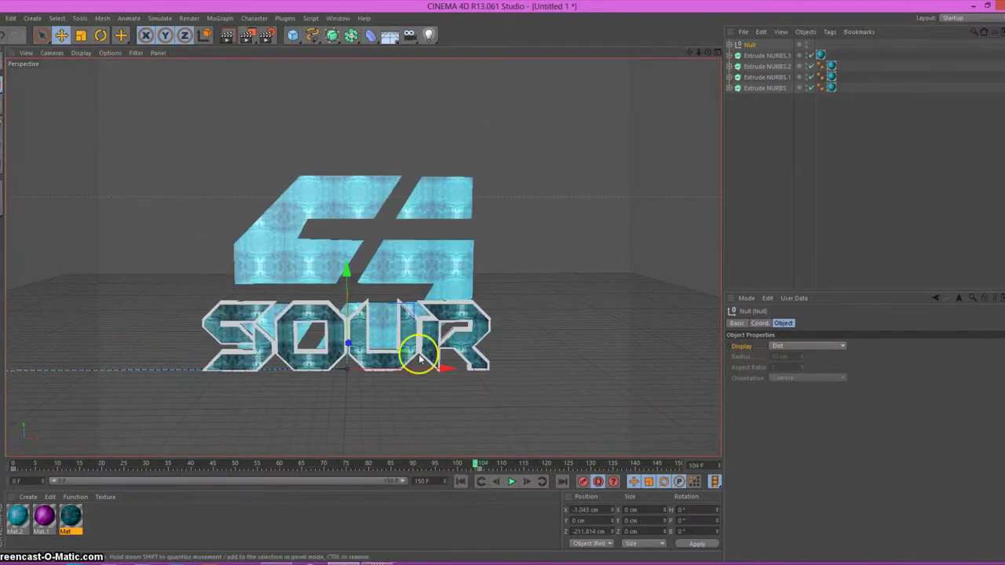
{"action": "left_click_drag", "start_coordinate": [416, 355], "coordinate": [118, 357]}
{"action": "left_click", "coordinate": [526, 481]}
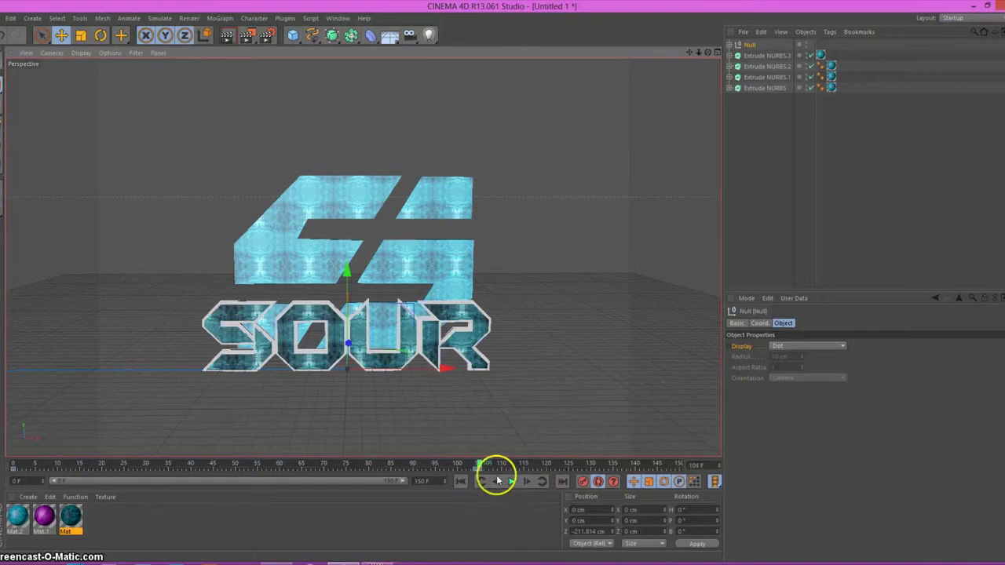
{"action": "left_click", "coordinate": [460, 481]}
{"action": "left_click", "coordinate": [511, 481]}
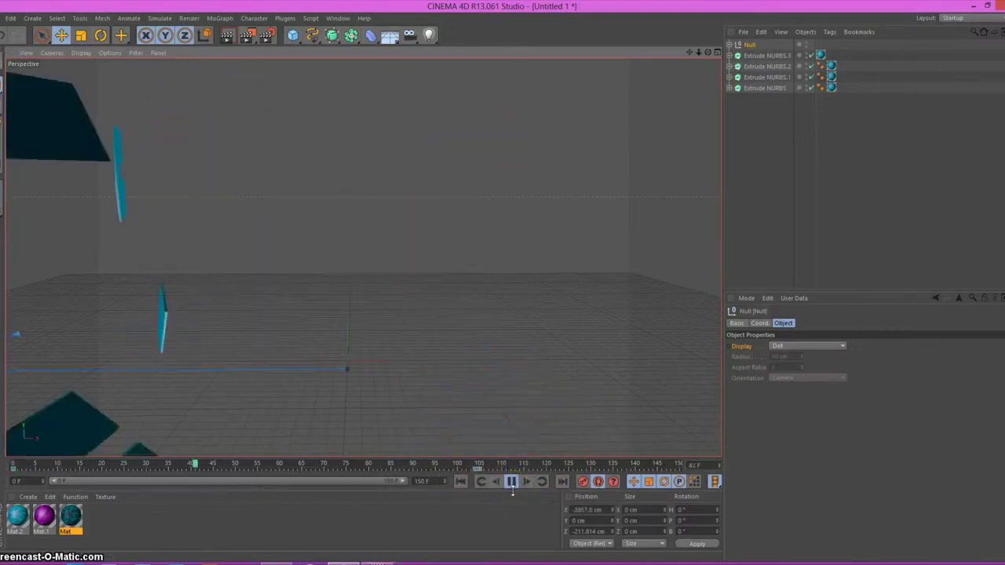
{"action": "mouse_move", "coordinate": [489, 468]}
{"action": "left_mouse_down"}
{"action": "mouse_move", "coordinate": [357, 462]}
{"action": "mouse_move", "coordinate": [488, 469]}
{"action": "left_mouse_up"}
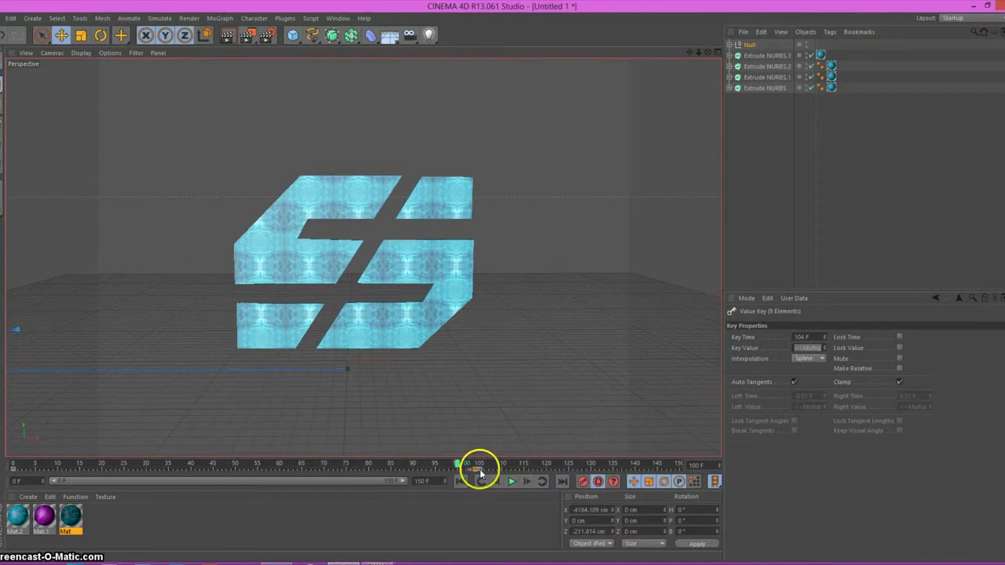
Deselect the Null and scrub from about frame 119 back to frame 88.
{"action": "left_click", "coordinate": [771, 88]}
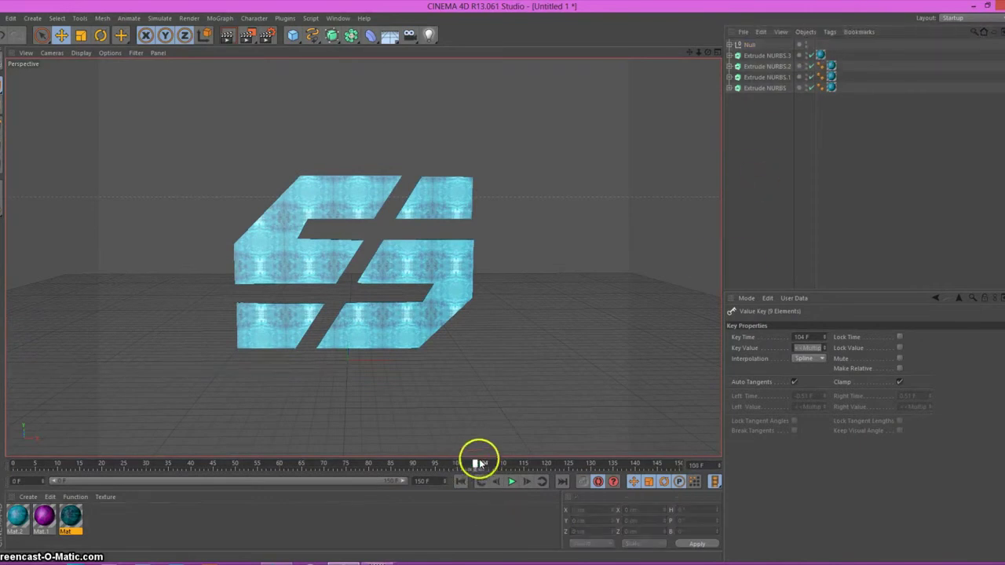
{"action": "left_click_drag", "start_coordinate": [463, 465], "coordinate": [544, 464]}
{"action": "left_click", "coordinate": [406, 469]}
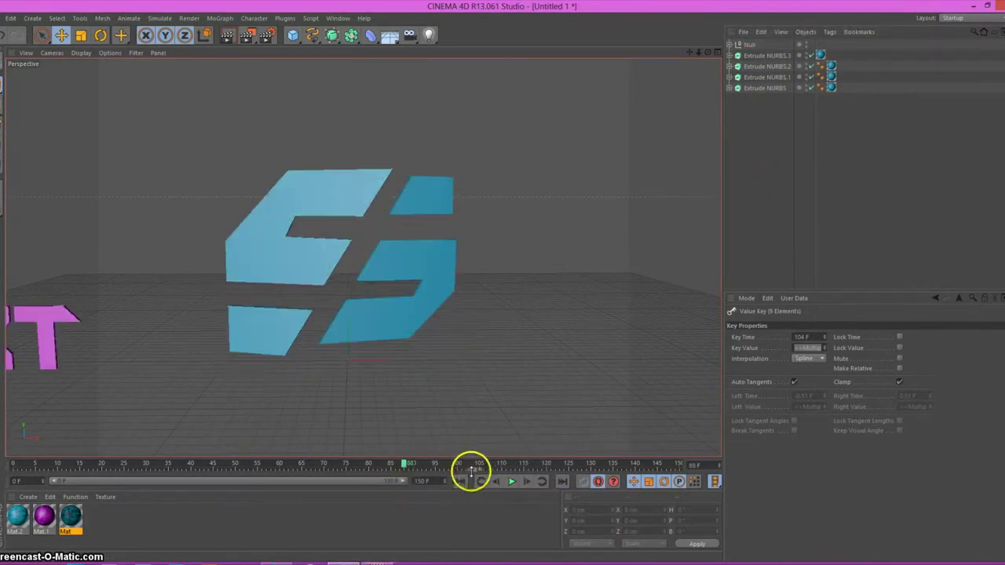
{"action": "left_click", "coordinate": [749, 45]}
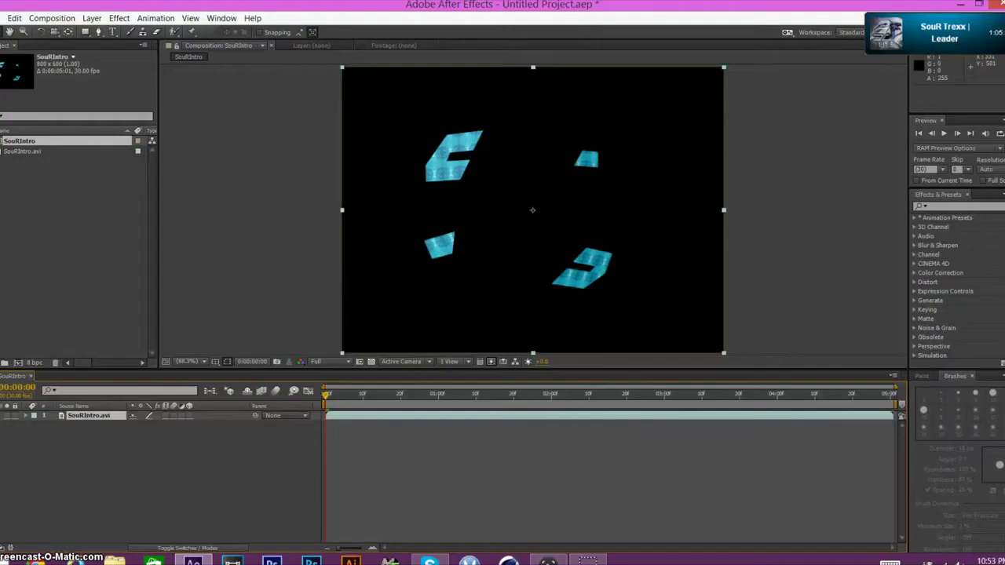
Apply Effect > Generate > Lens Flare to the SouRIntro.avi layer.
{"action": "mouse_move", "coordinate": [337, 394]}
{"action": "left_mouse_down"}
{"action": "mouse_move", "coordinate": [783, 401]}
{"action": "mouse_move", "coordinate": [455, 381]}
{"action": "mouse_move", "coordinate": [306, 426]}
{"action": "left_mouse_up"}
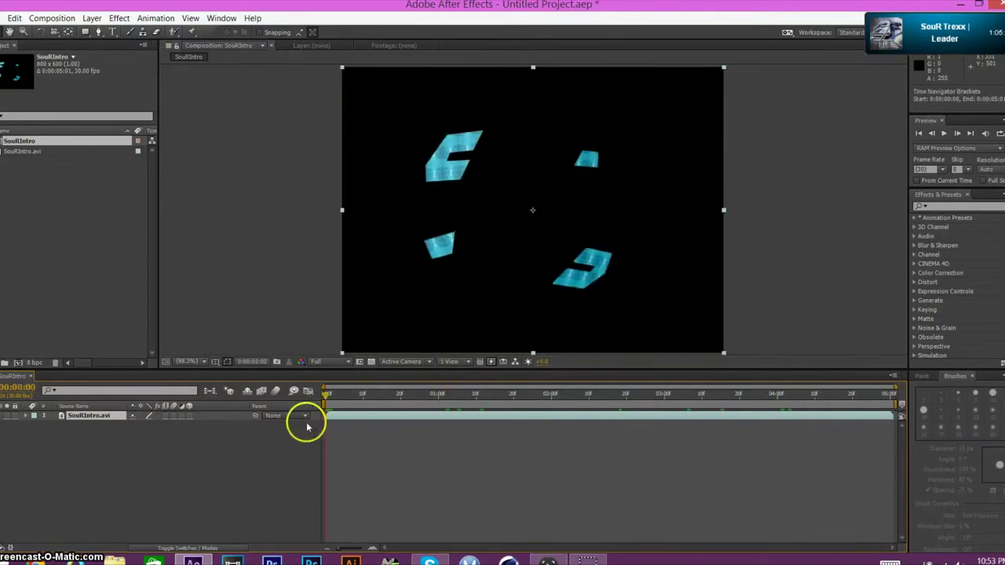
{"action": "left_click", "coordinate": [115, 19]}
{"action": "left_click", "coordinate": [115, 21]}
{"action": "left_click", "coordinate": [116, 22]}
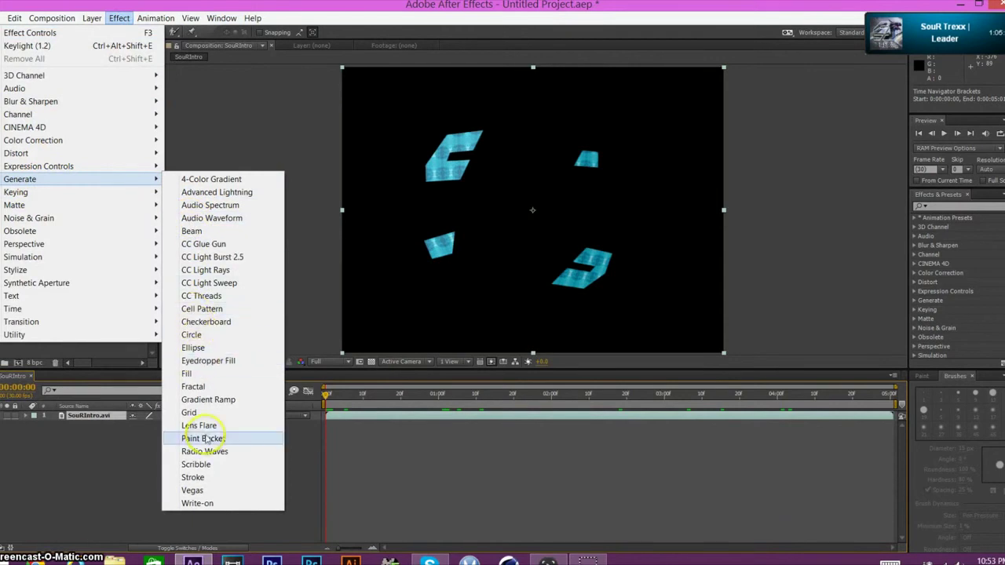
{"action": "left_click", "coordinate": [199, 425]}
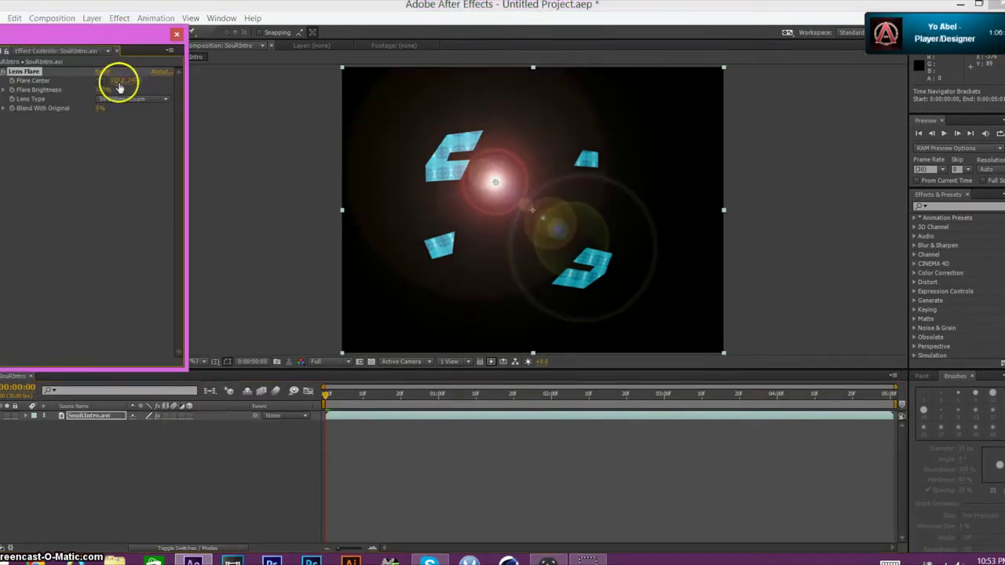
Move the Lens Flare centre to 121.0, 97.0 at the upper left.
{"action": "mouse_move", "coordinate": [327, 395]}
{"action": "left_mouse_down"}
{"action": "mouse_move", "coordinate": [663, 416]}
{"action": "mouse_move", "coordinate": [398, 398]}
{"action": "left_mouse_up"}
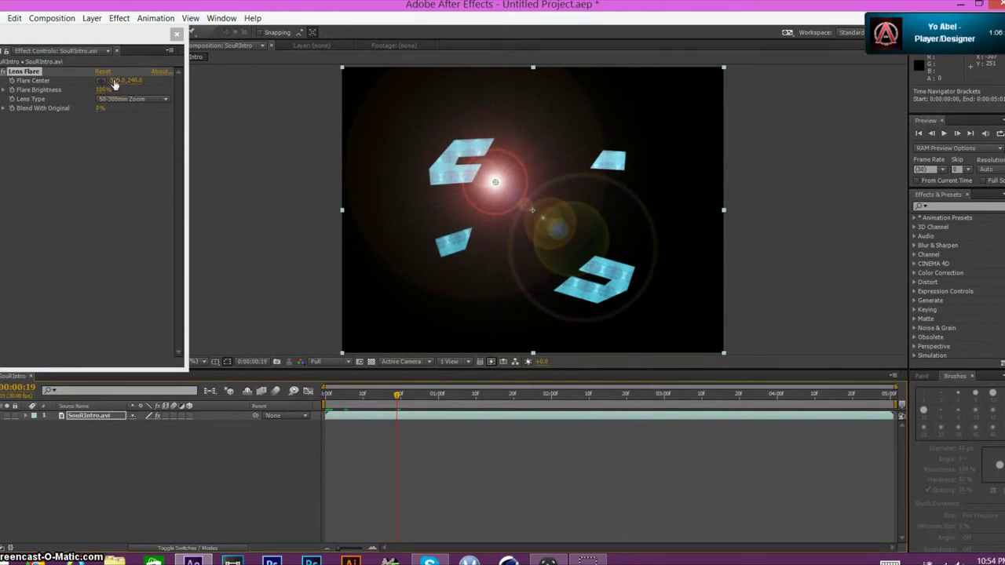
{"action": "left_click_drag", "start_coordinate": [114, 81], "coordinate": [67, 93]}
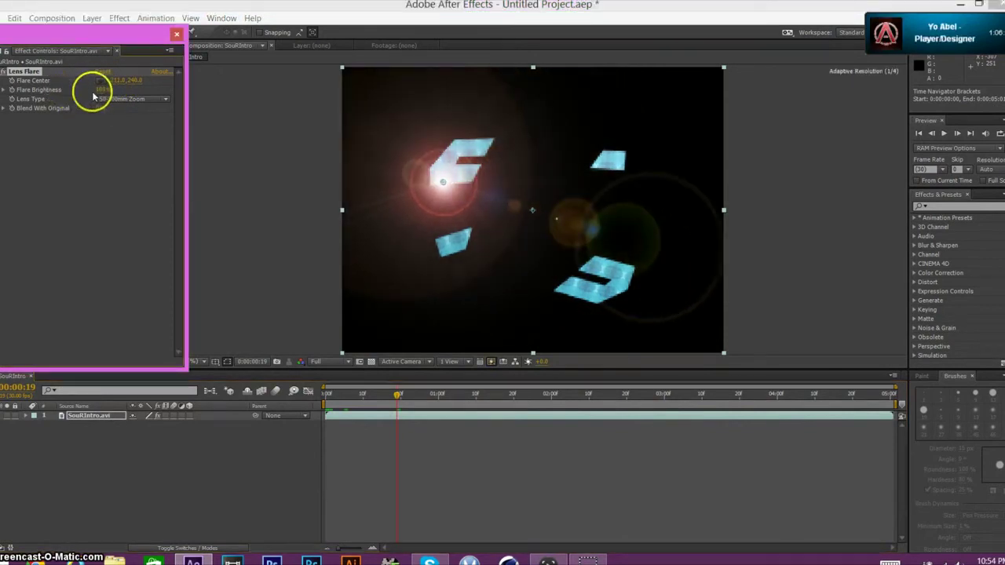
{"action": "mouse_move", "coordinate": [134, 80]}
{"action": "left_mouse_down"}
{"action": "mouse_move", "coordinate": [98, 86]}
{"action": "mouse_move", "coordinate": [135, 85]}
{"action": "mouse_move", "coordinate": [141, 98]}
{"action": "left_mouse_up"}
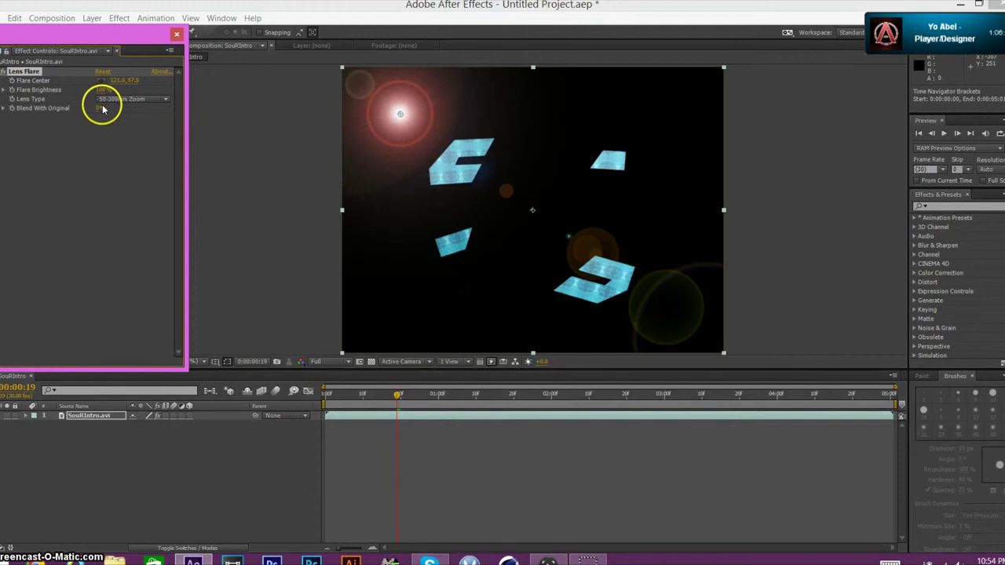
{"action": "left_click_drag", "start_coordinate": [99, 90], "coordinate": [124, 82]}
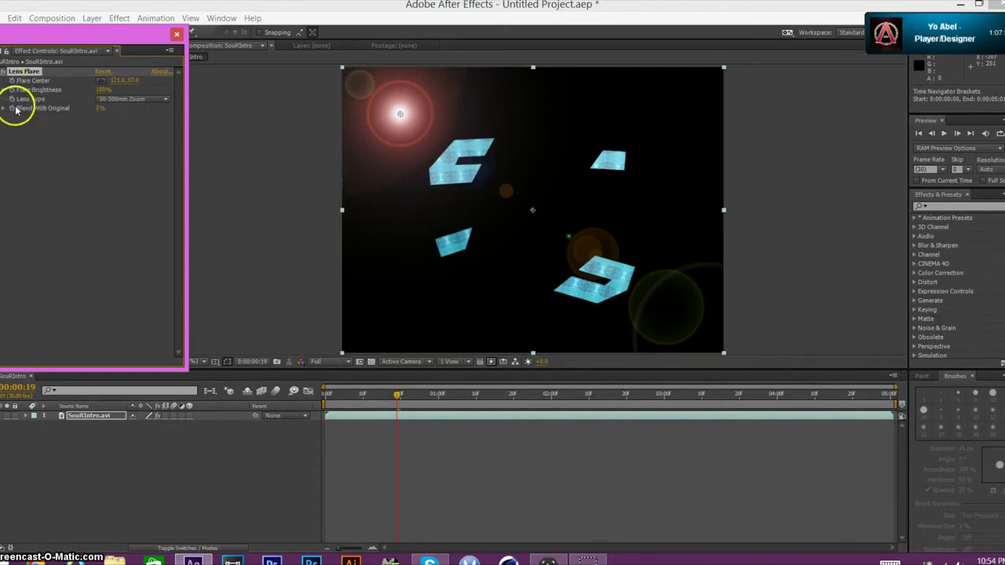
{"action": "left_click", "coordinate": [131, 83]}
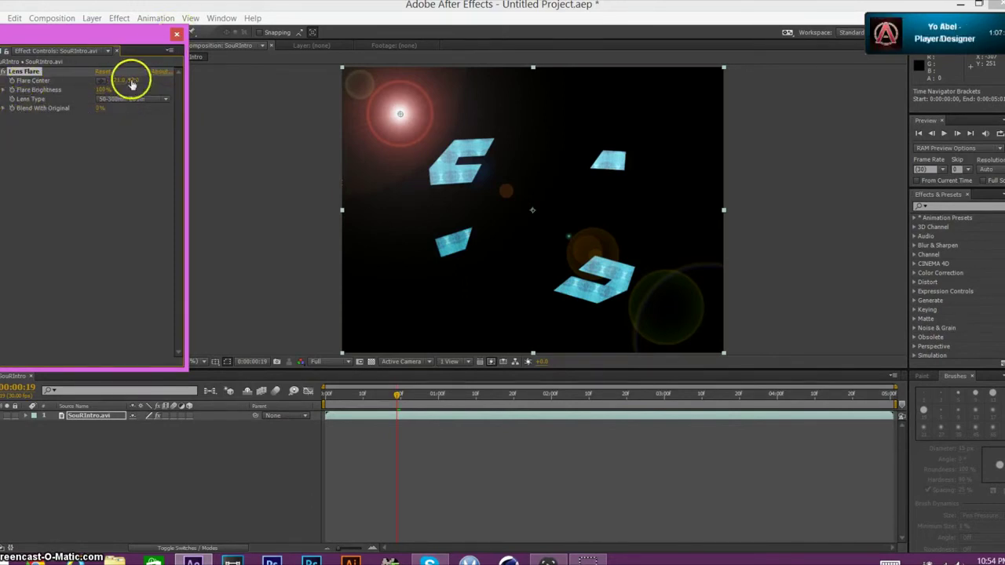
Raise Flare Brightness to 139% and blend slightly with the original.
{"action": "left_click", "coordinate": [12, 90]}
{"action": "left_click", "coordinate": [66, 105]}
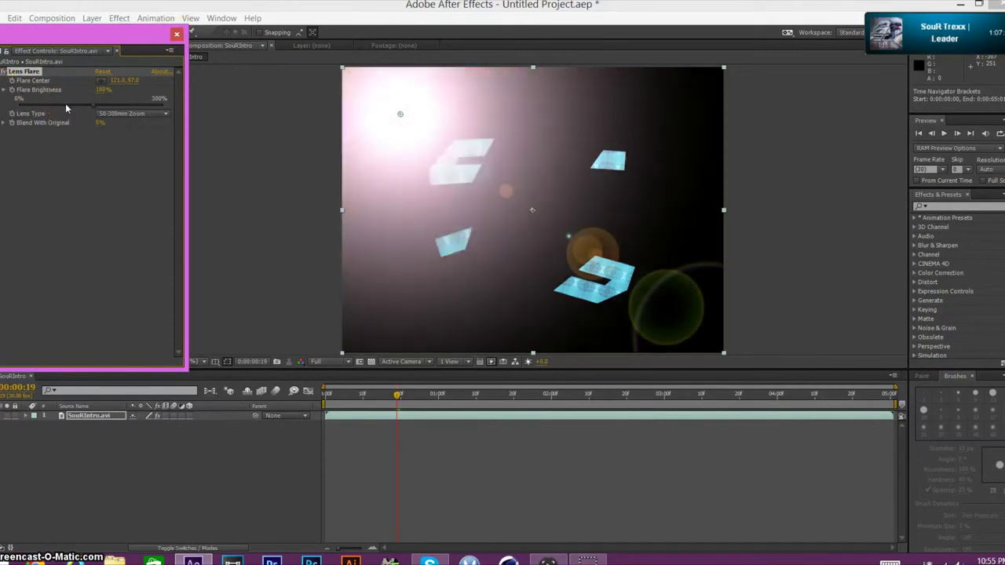
{"action": "left_click", "coordinate": [86, 116]}
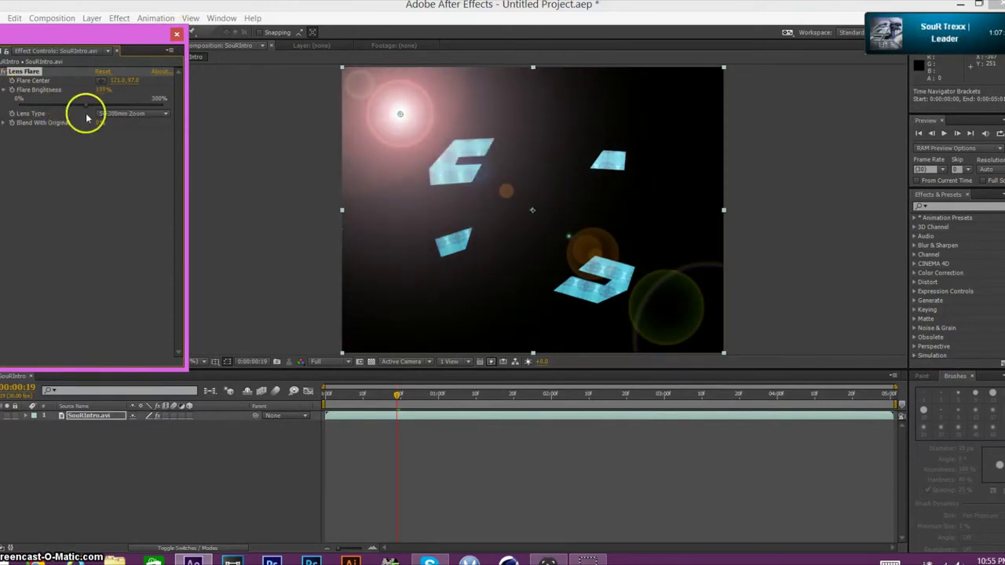
{"action": "left_click", "coordinate": [18, 135]}
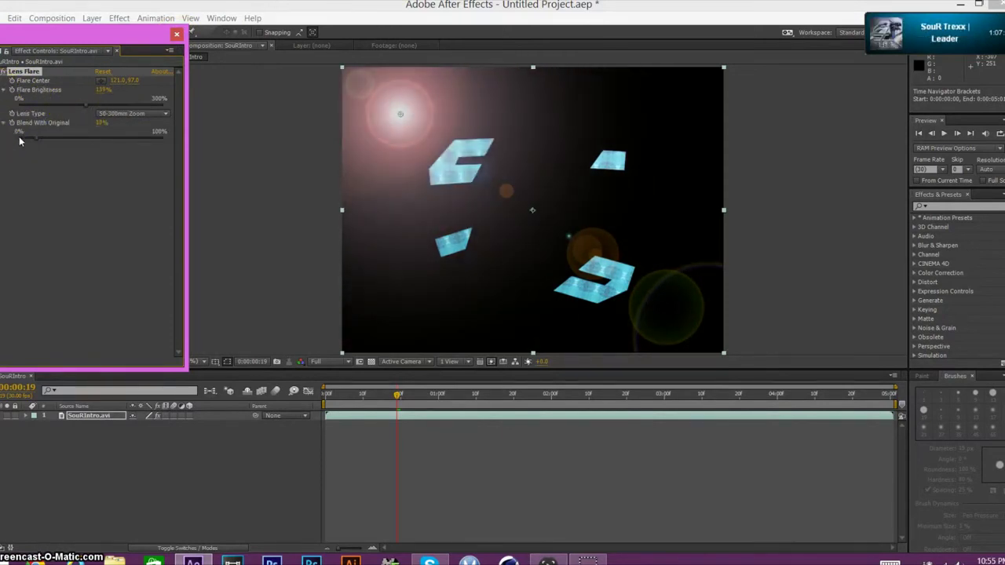
{"action": "left_click", "coordinate": [33, 139]}
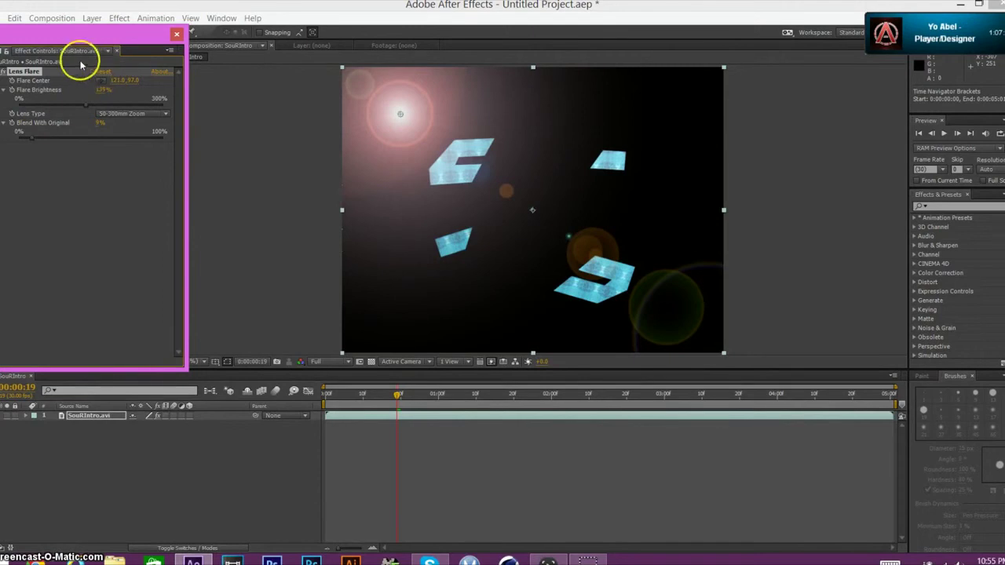
{"action": "left_click", "coordinate": [177, 34]}
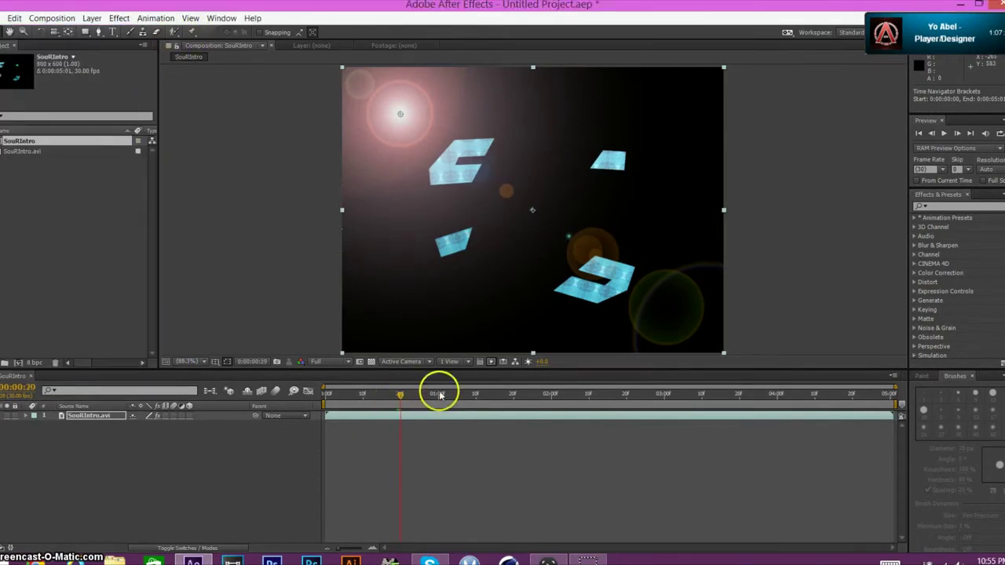
{"action": "mouse_move", "coordinate": [439, 395]}
{"action": "left_mouse_down"}
{"action": "mouse_move", "coordinate": [740, 399]}
{"action": "mouse_move", "coordinate": [523, 442]}
{"action": "mouse_move", "coordinate": [411, 433]}
{"action": "left_mouse_up"}
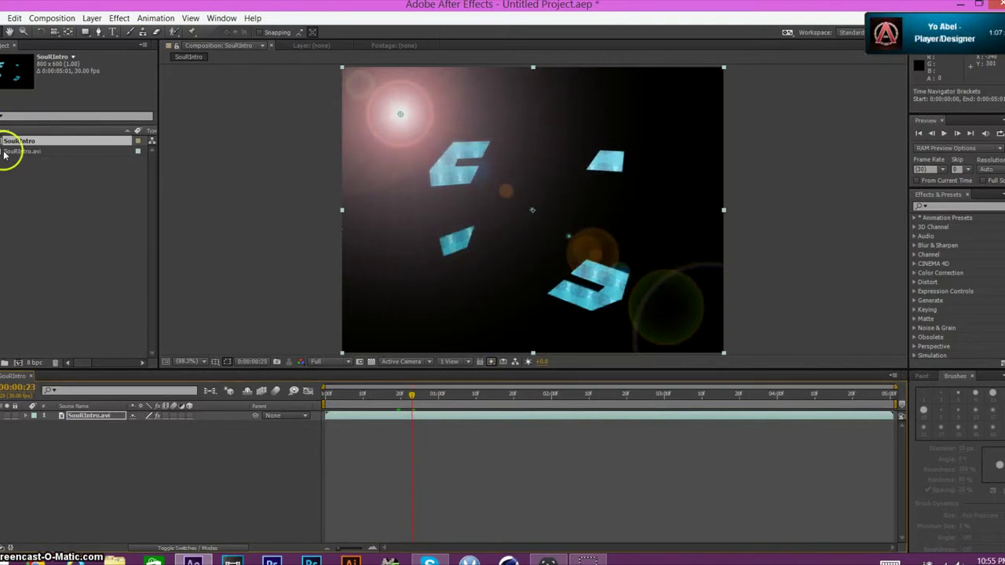
Add Effect > Generate > Advanced Lightning and lower the lens flare brightness.
{"action": "left_click", "coordinate": [119, 18]}
{"action": "mouse_move", "coordinate": [47, 179]}
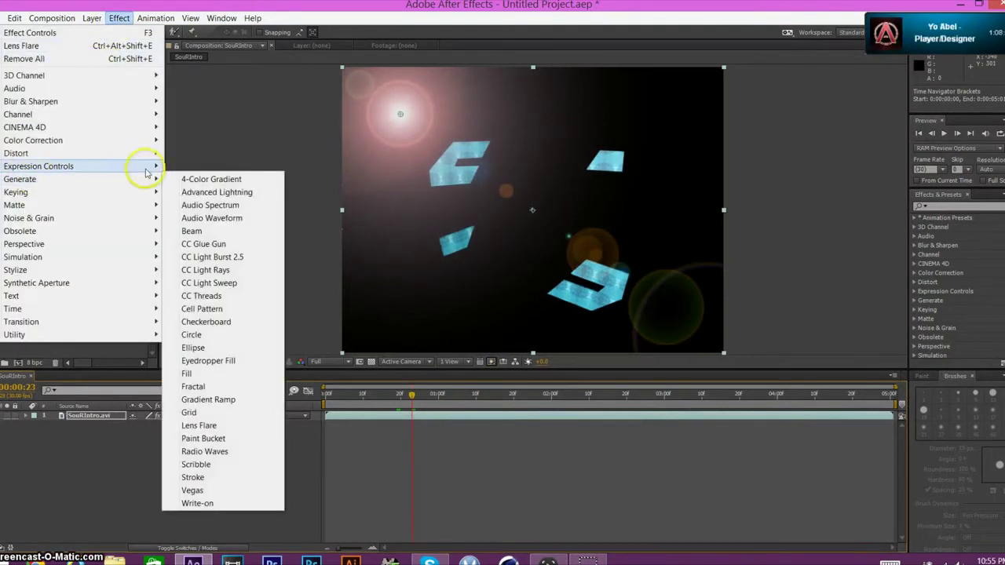
{"action": "left_click", "coordinate": [188, 192]}
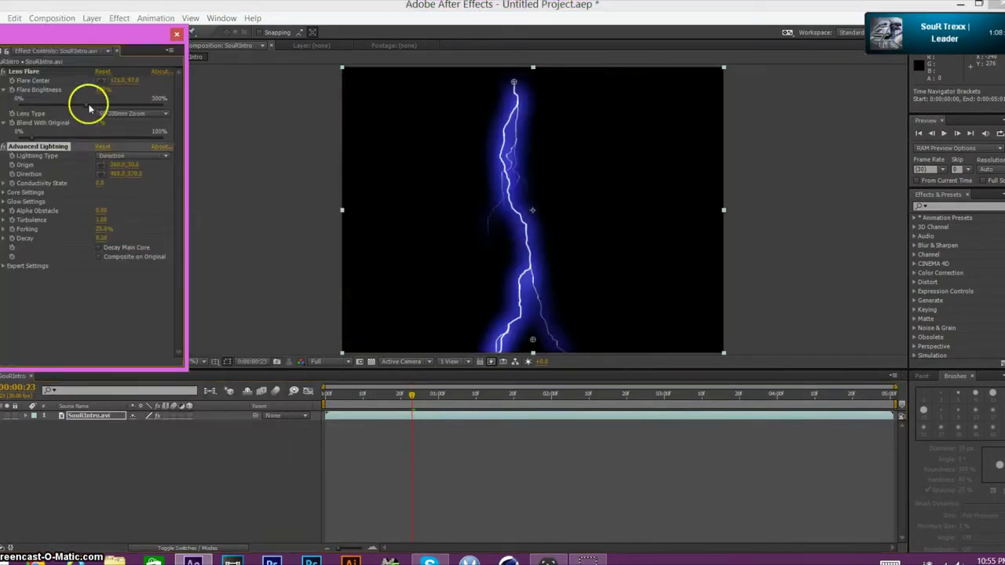
{"action": "left_click_drag", "start_coordinate": [89, 108], "coordinate": [34, 105]}
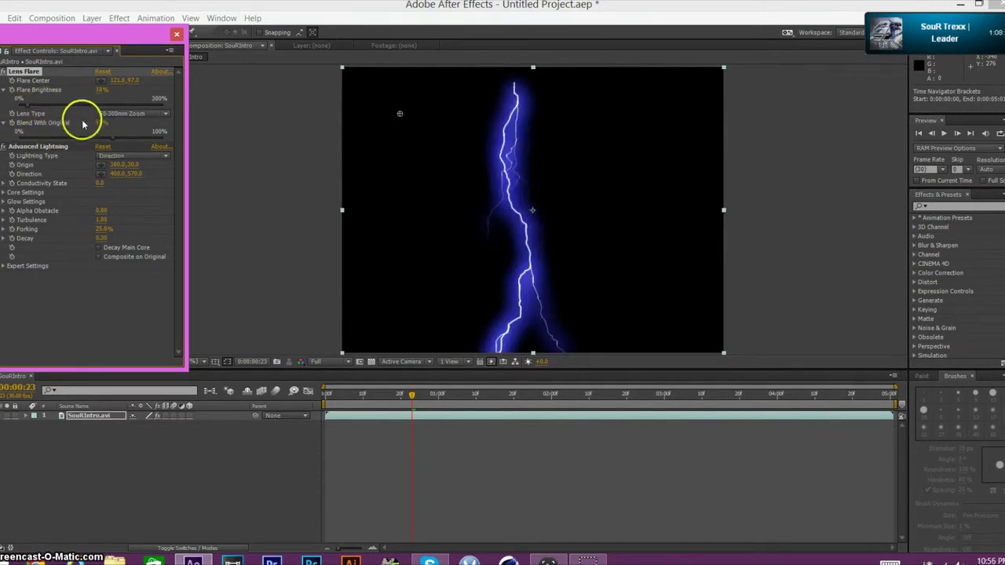
{"action": "left_click", "coordinate": [5, 123]}
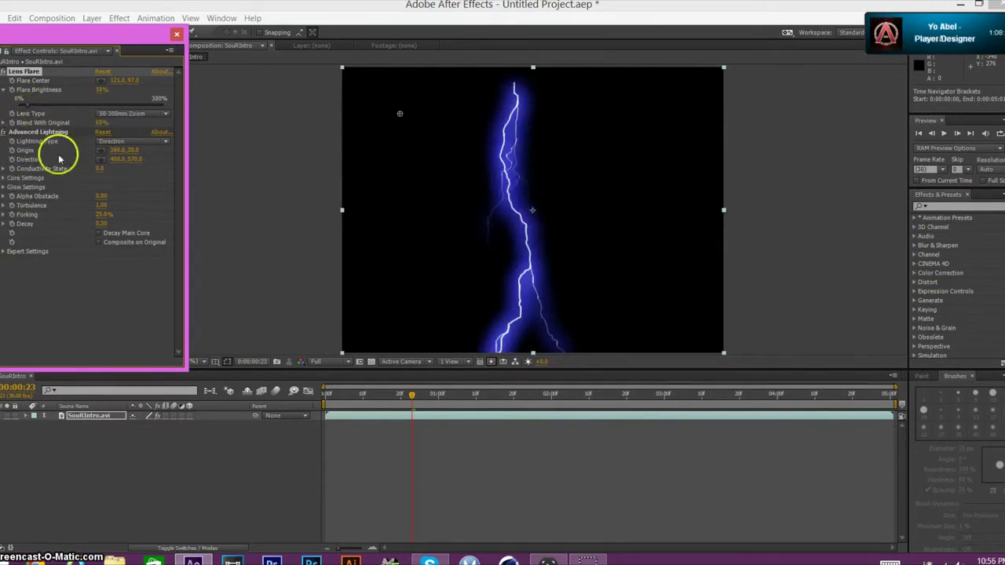
Move the lightning origin left and up to tilt the bolt diagonally.
{"action": "left_click_drag", "start_coordinate": [117, 155], "coordinate": [62, 162]}
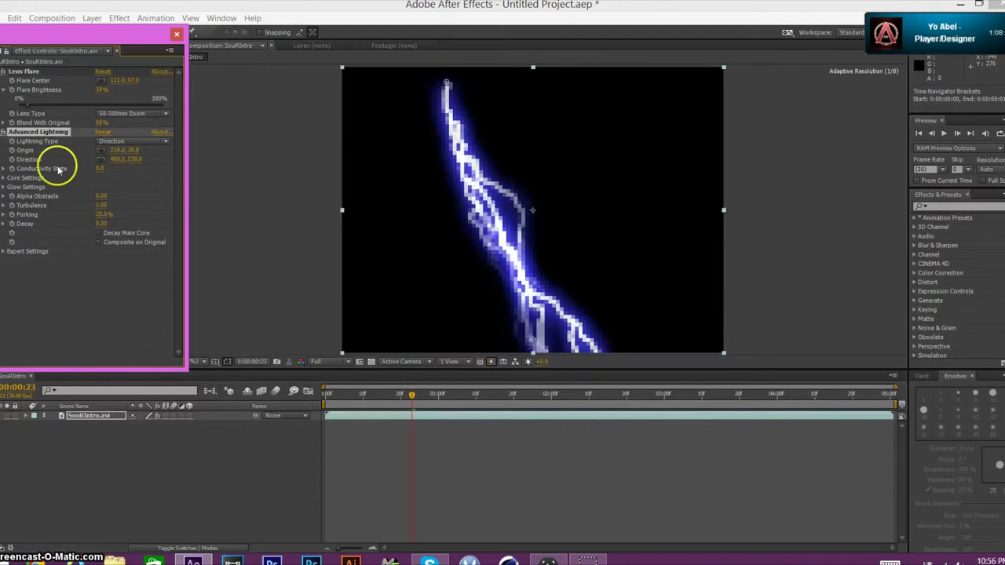
{"action": "left_click_drag", "start_coordinate": [130, 157], "coordinate": [98, 171]}
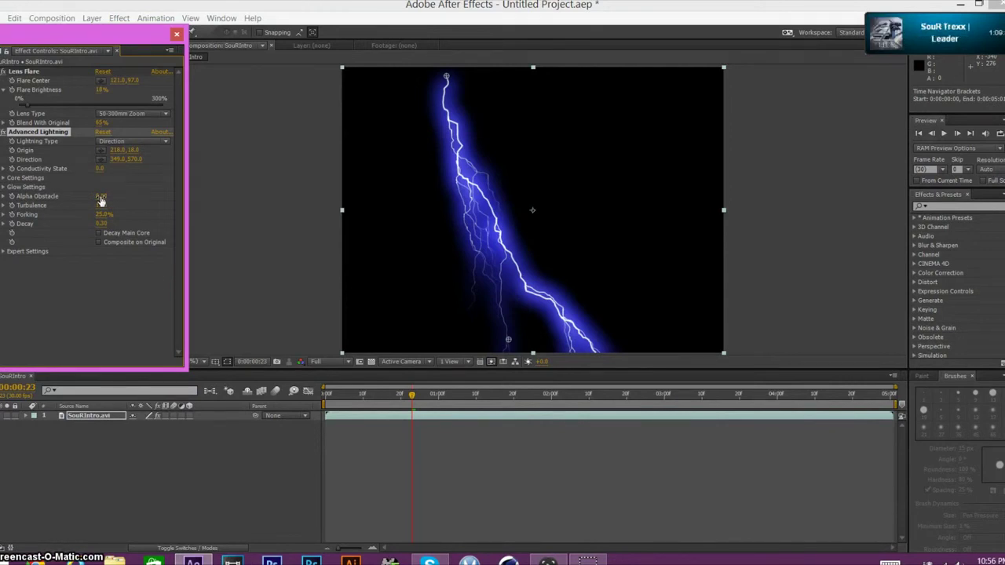
{"action": "left_click", "coordinate": [429, 559]}
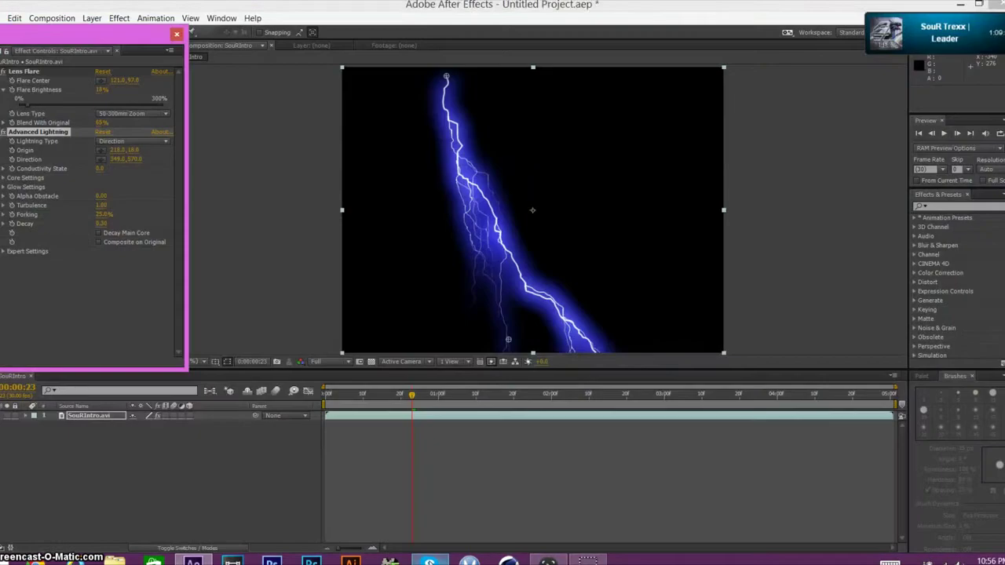
{"action": "left_click", "coordinate": [112, 255]}
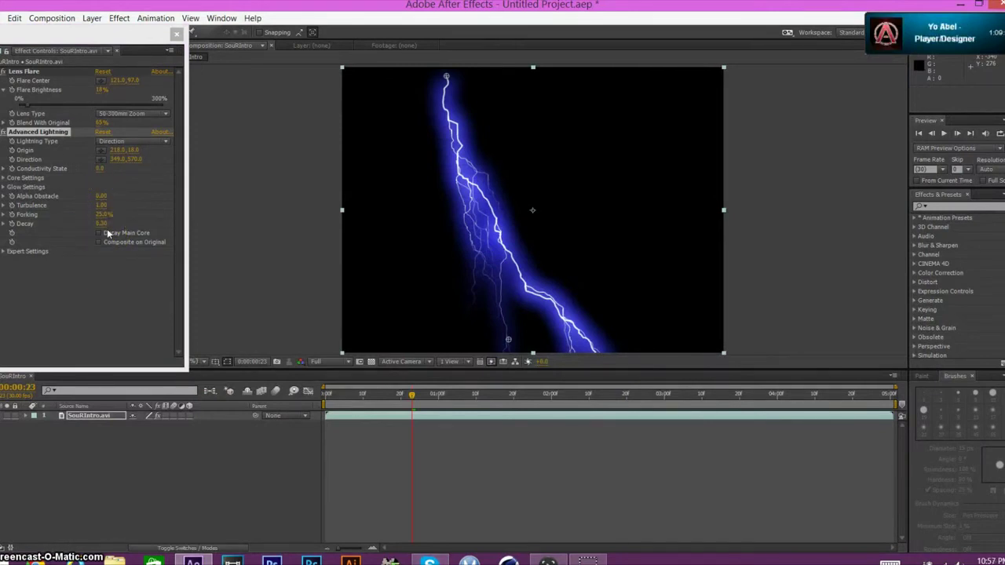
Collapse the effect groups and close the Effect Controls panel.
{"action": "left_click", "coordinate": [29, 149]}
{"action": "left_click", "coordinate": [4, 71]}
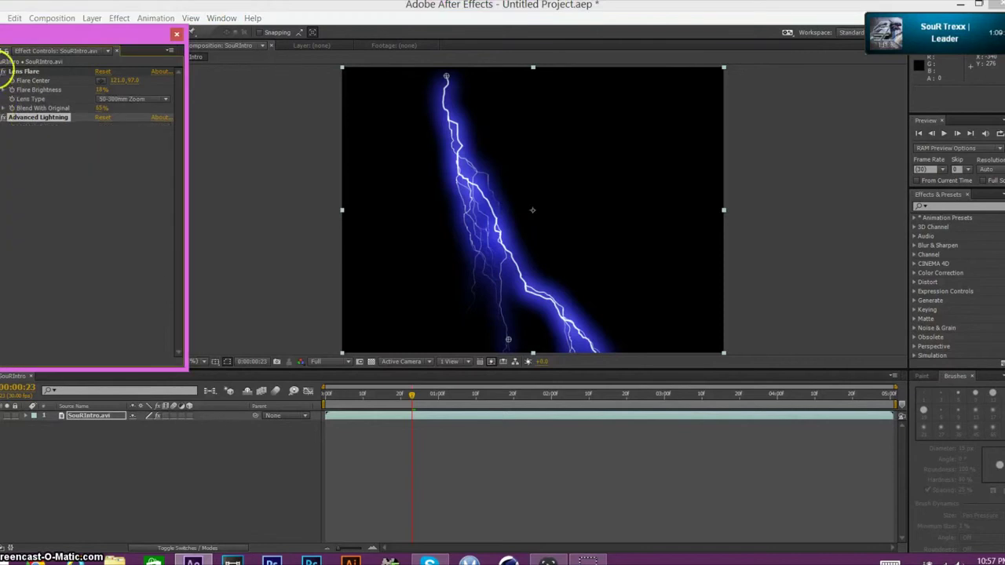
{"action": "left_click", "coordinate": [4, 81]}
{"action": "left_click", "coordinate": [177, 34]}
Set the lightning layer's blending mode to Add and nudge it slightly up and right.
{"action": "right_click", "coordinate": [416, 224]}
{"action": "mouse_move", "coordinate": [456, 215]}
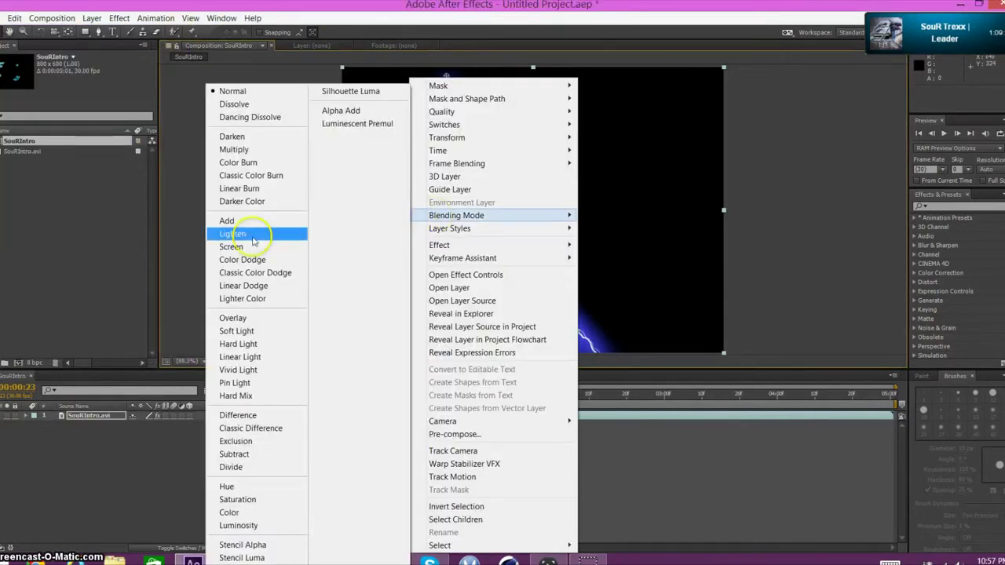
{"action": "left_click", "coordinate": [226, 248]}
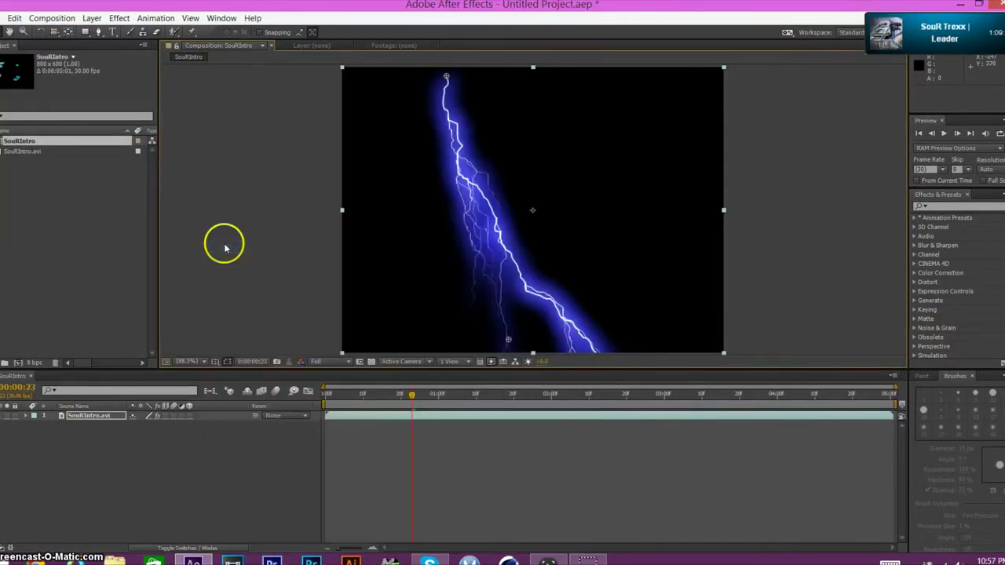
{"action": "right_click", "coordinate": [460, 234]}
{"action": "mouse_move", "coordinate": [505, 215]}
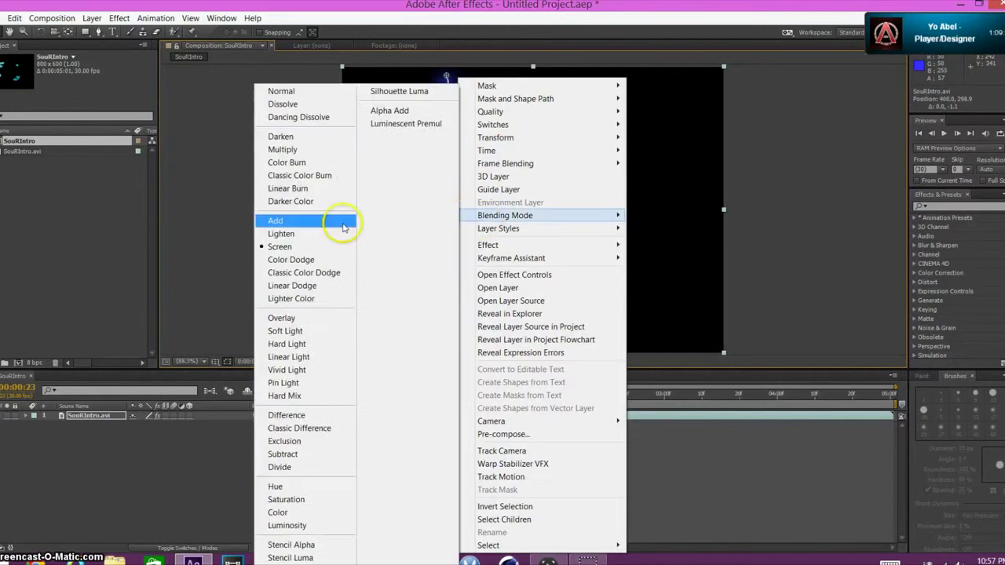
{"action": "left_click", "coordinate": [337, 217]}
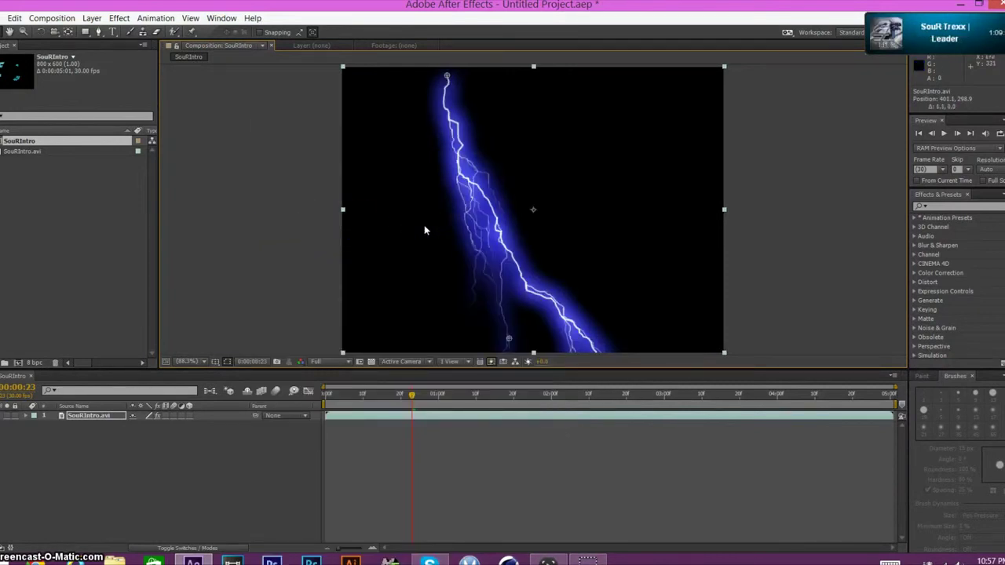
{"action": "left_click_drag", "start_coordinate": [425, 227], "coordinate": [427, 229]}
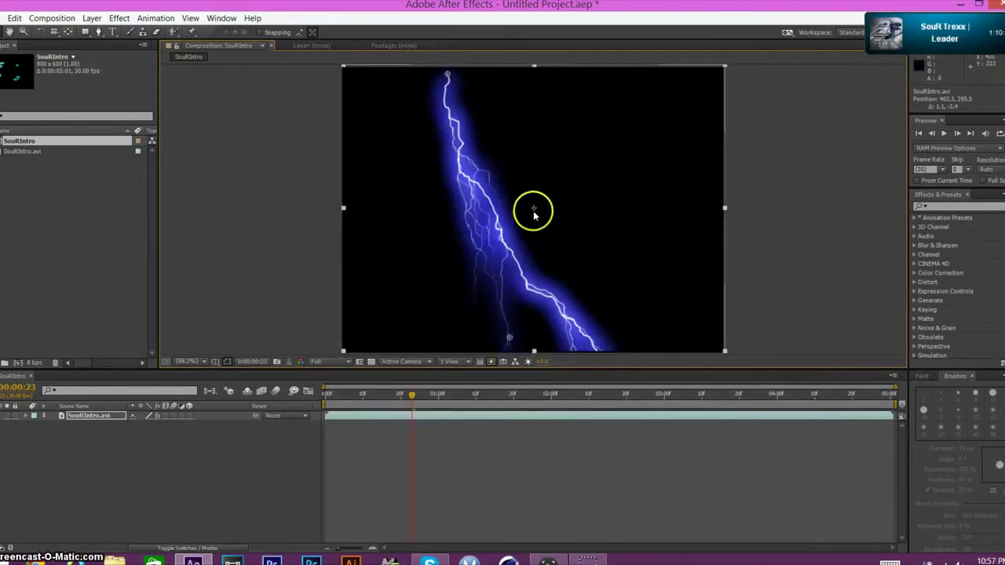
{"action": "right_click", "coordinate": [487, 205]}
{"action": "mouse_move", "coordinate": [554, 215]}
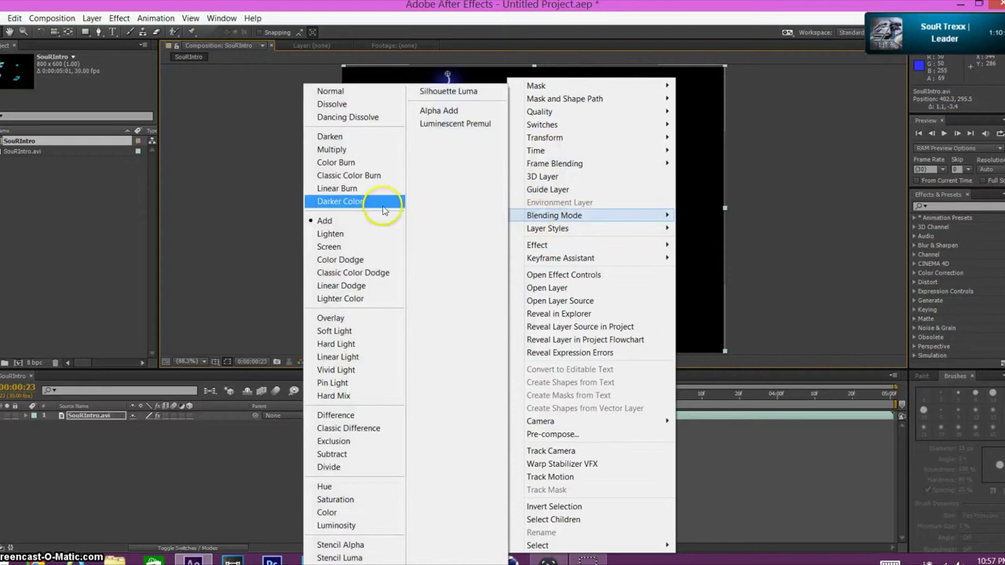
{"action": "left_click", "coordinate": [338, 319]}
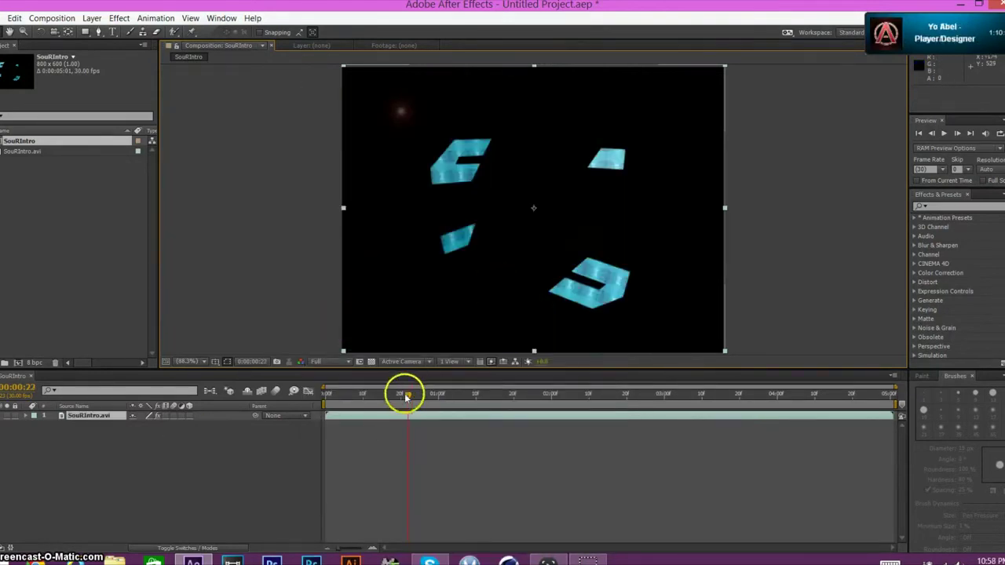
At 1:04, add a second Lens Flare centred at 92.0, 94.0 in the upper-left.
{"action": "mouse_move", "coordinate": [406, 397]}
{"action": "left_mouse_down"}
{"action": "mouse_move", "coordinate": [327, 399]}
{"action": "mouse_move", "coordinate": [513, 381]}
{"action": "mouse_move", "coordinate": [526, 414]}
{"action": "mouse_move", "coordinate": [453, 409]}
{"action": "left_mouse_up"}
{"action": "left_click", "coordinate": [126, 21]}
{"action": "mouse_move", "coordinate": [47, 179]}
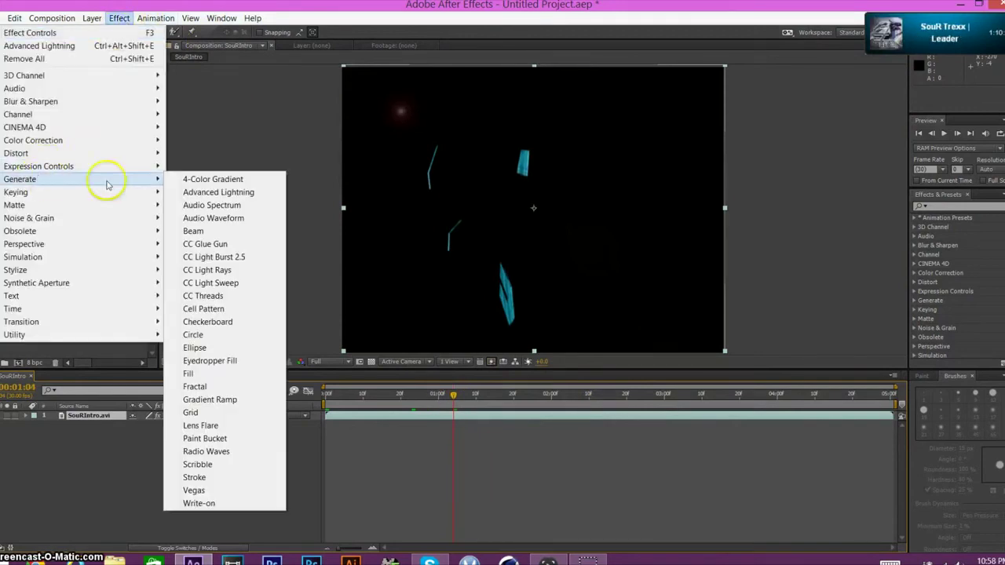
{"action": "left_click", "coordinate": [200, 424]}
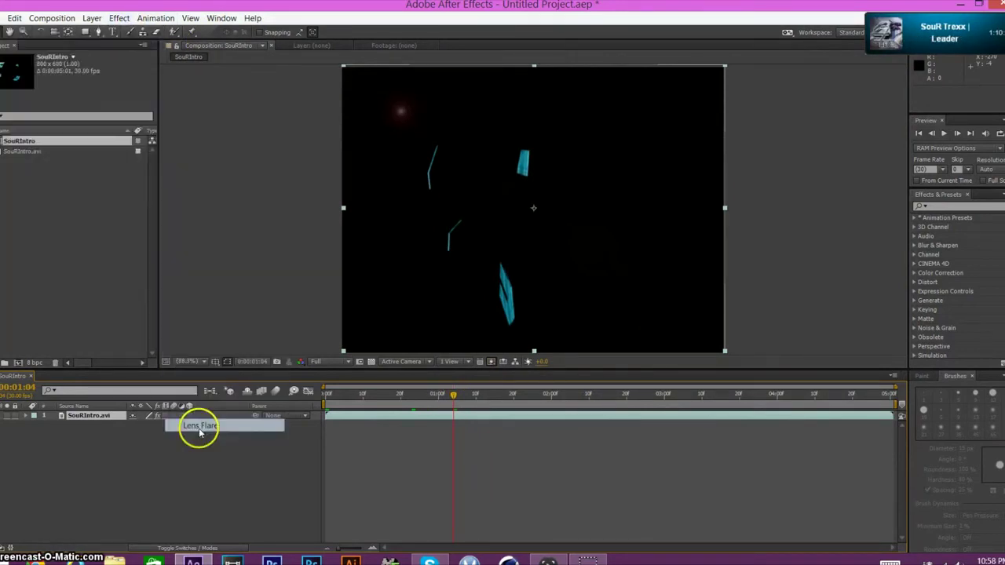
{"action": "mouse_move", "coordinate": [122, 100]}
{"action": "left_mouse_down"}
{"action": "mouse_move", "coordinate": [126, 90]}
{"action": "mouse_move", "coordinate": [49, 91]}
{"action": "left_mouse_up"}
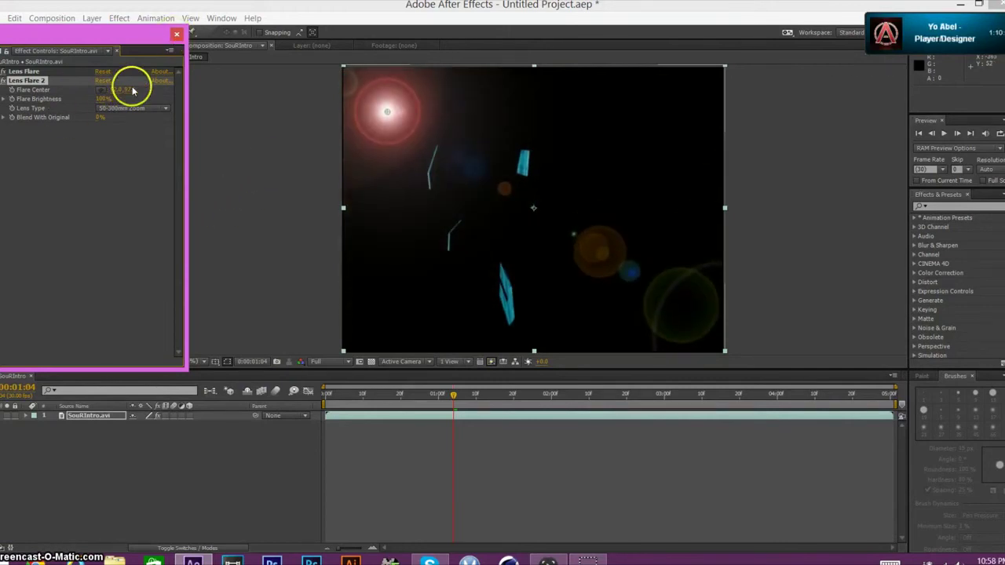
{"action": "left_click_drag", "start_coordinate": [132, 91], "coordinate": [132, 92]}
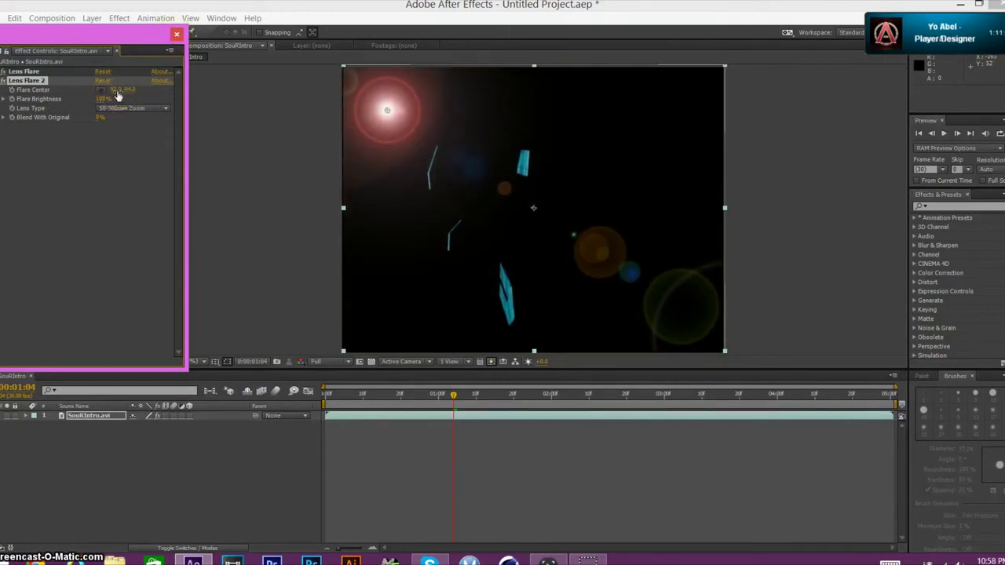
{"action": "left_click", "coordinate": [177, 34]}
Apply Cartoon with Detail Radius 29.0 and Detail Threshold 19.9.
{"action": "left_click", "coordinate": [119, 18]}
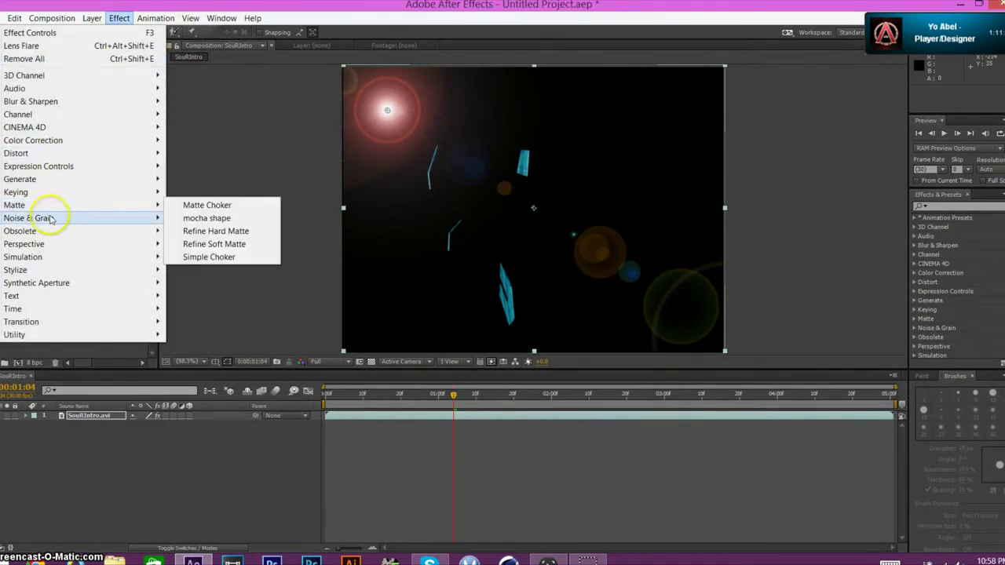
{"action": "mouse_move", "coordinate": [16, 269]}
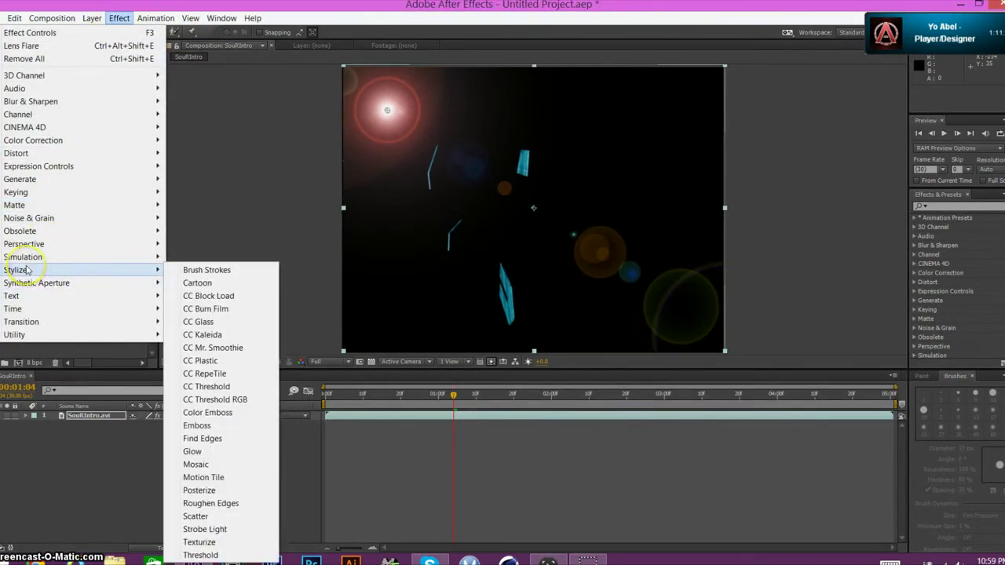
{"action": "left_click", "coordinate": [196, 283]}
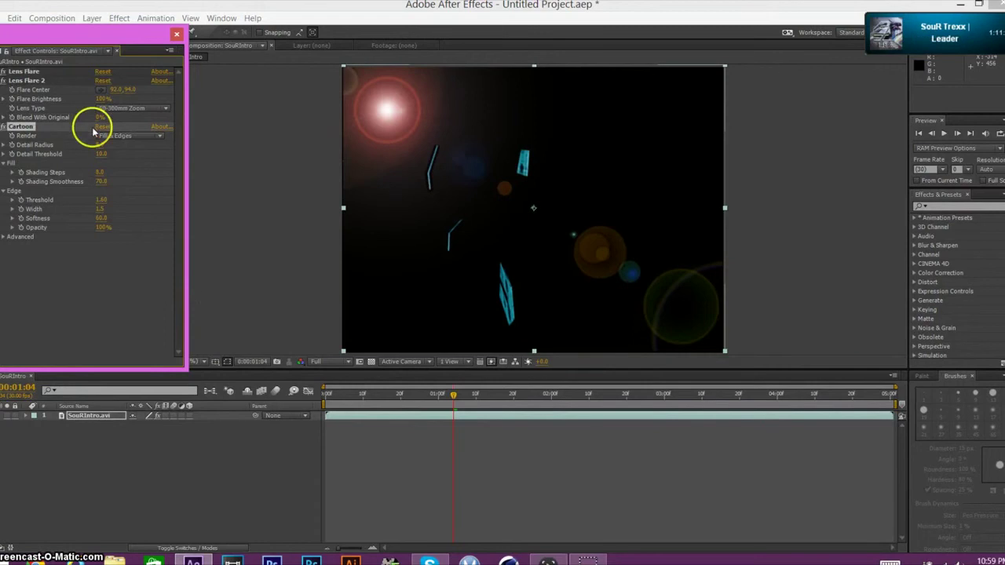
{"action": "left_click_drag", "start_coordinate": [114, 143], "coordinate": [100, 149]}
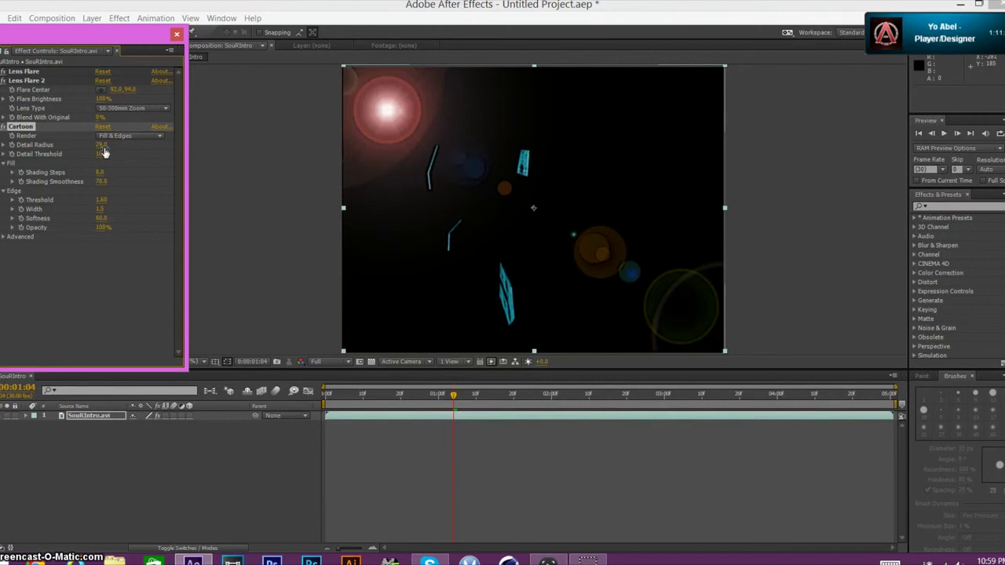
{"action": "left_click_drag", "start_coordinate": [94, 156], "coordinate": [101, 158]}
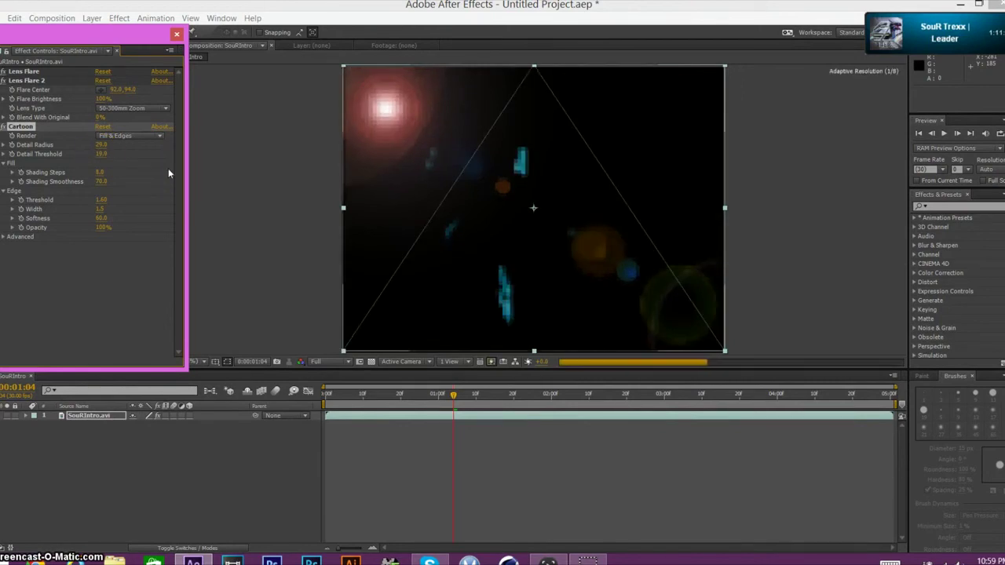
{"action": "left_click_drag", "start_coordinate": [168, 173], "coordinate": [96, 170]}
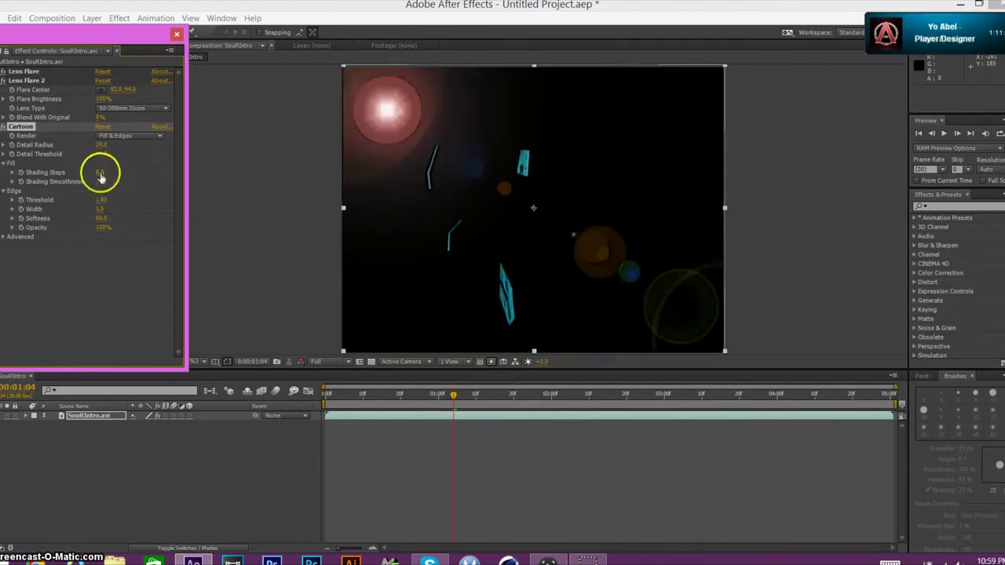
Adjust Cartoon Shading Steps, edge Threshold, and the advanced Edge Enhancement and Edge Contrast.
{"action": "mouse_move", "coordinate": [99, 178]}
{"action": "left_mouse_down"}
{"action": "mouse_move", "coordinate": [123, 179]}
{"action": "mouse_move", "coordinate": [101, 185]}
{"action": "left_mouse_up"}
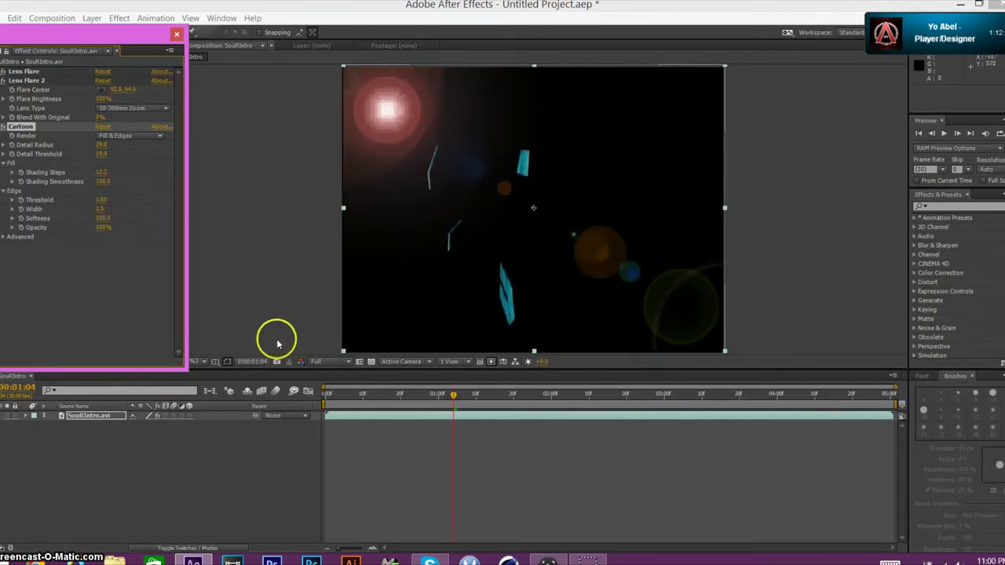
{"action": "left_click_drag", "start_coordinate": [101, 204], "coordinate": [108, 205]}
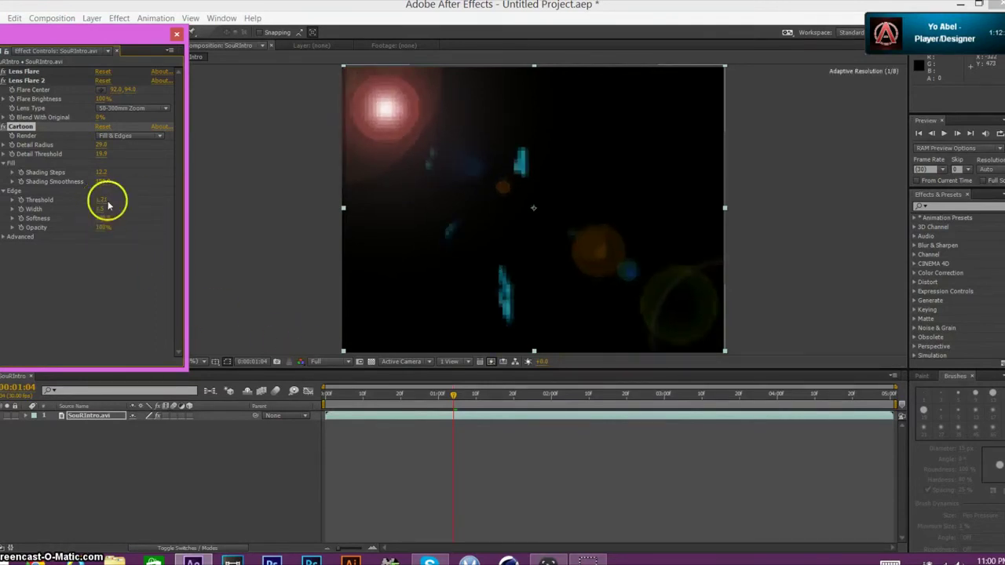
{"action": "left_click", "coordinate": [57, 249]}
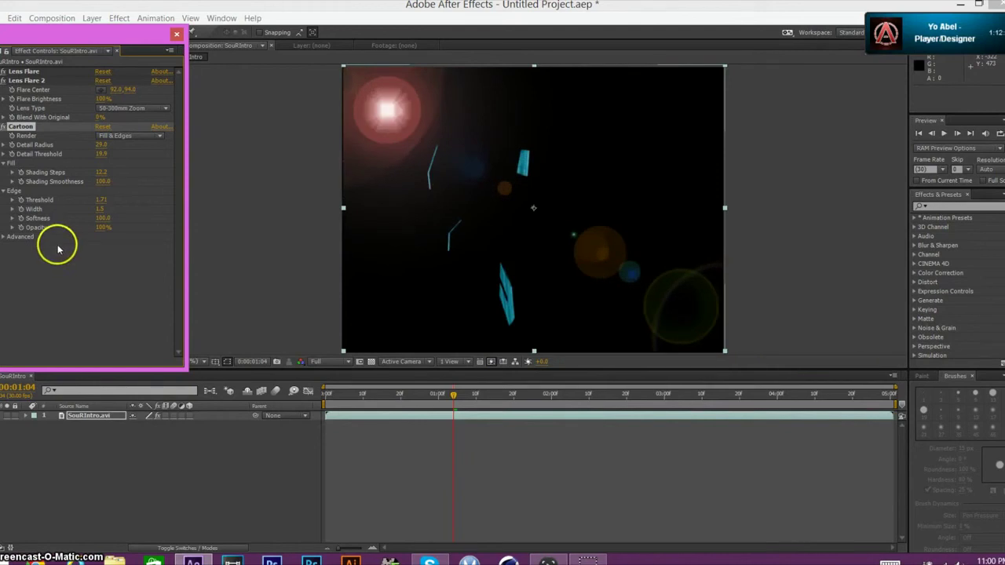
{"action": "left_click", "coordinate": [93, 245]}
{"action": "left_click", "coordinate": [6, 236]}
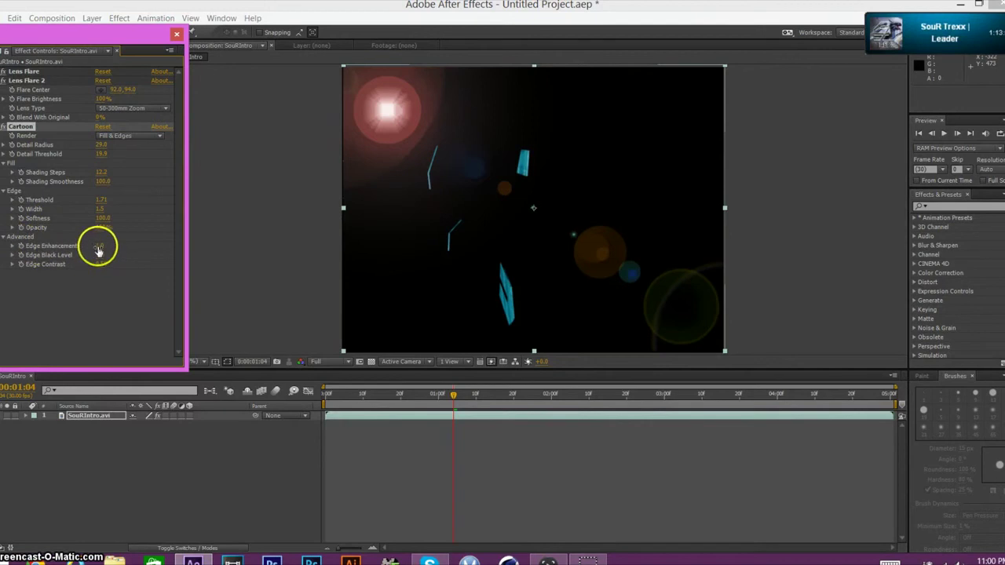
{"action": "left_click_drag", "start_coordinate": [99, 250], "coordinate": [96, 251]}
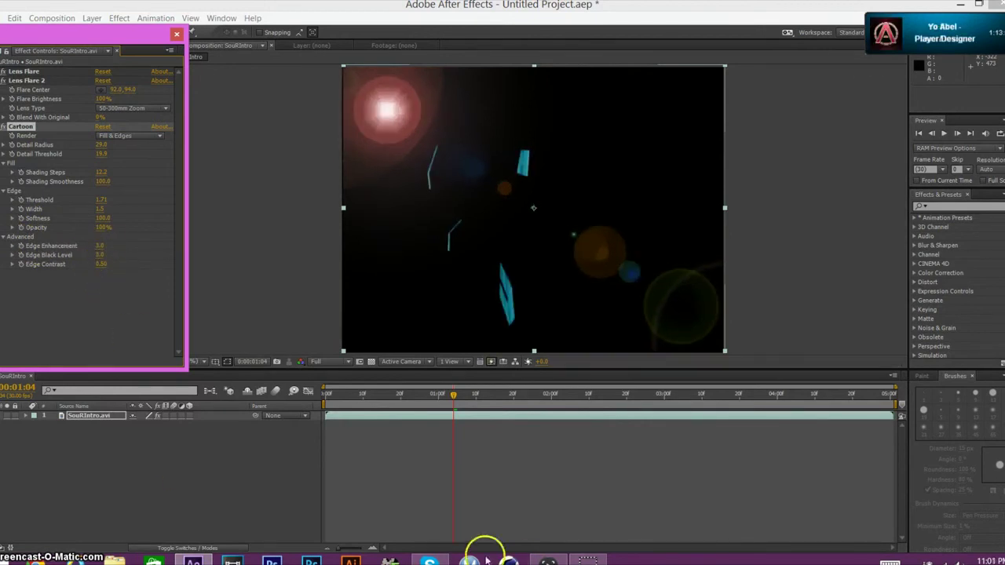
{"action": "left_click_drag", "start_coordinate": [99, 269], "coordinate": [100, 268]}
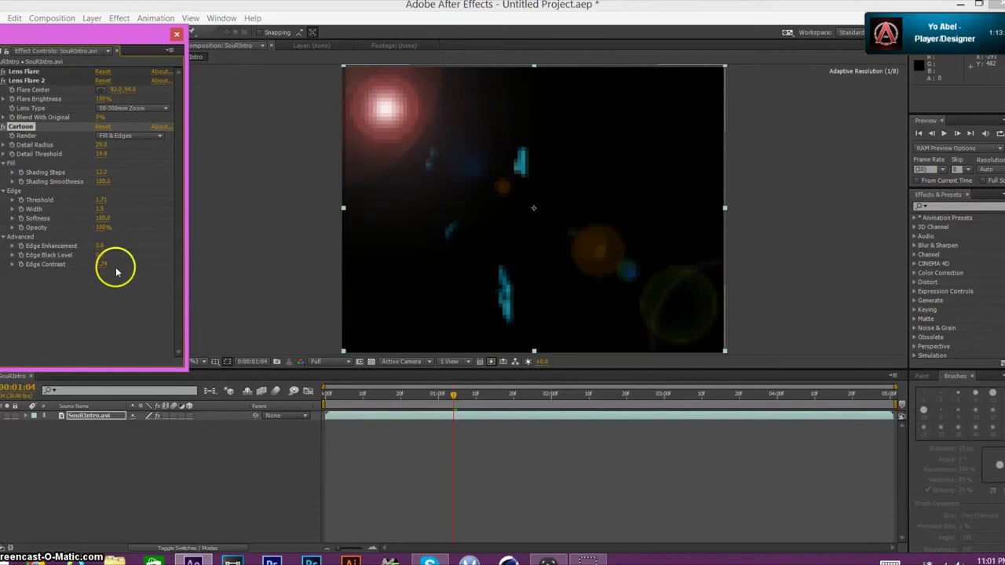
{"action": "left_click", "coordinate": [194, 46]}
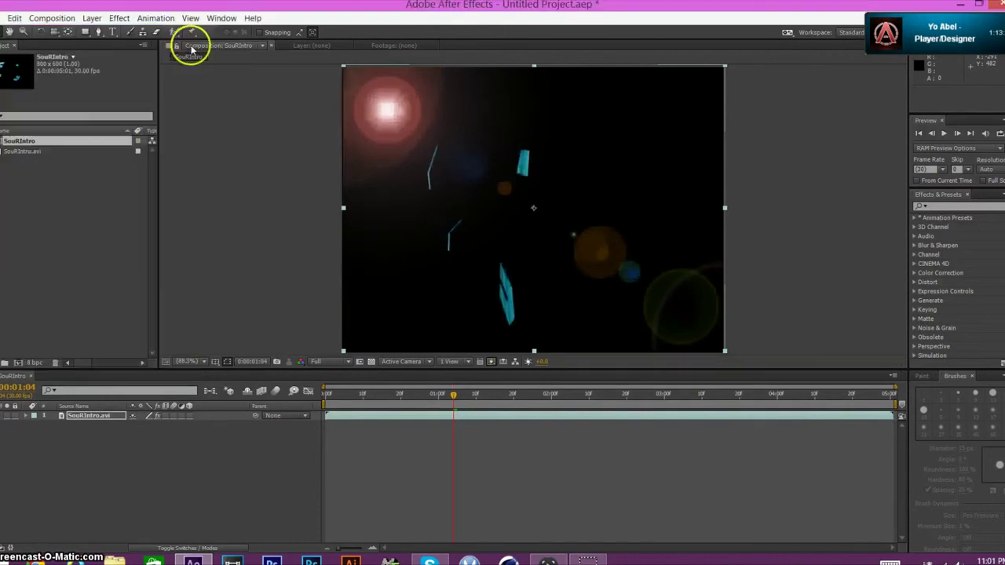
At 4:00, add a Glow effect with threshold 60% and radius 10.
{"action": "left_click_drag", "start_coordinate": [453, 394], "coordinate": [776, 402]}
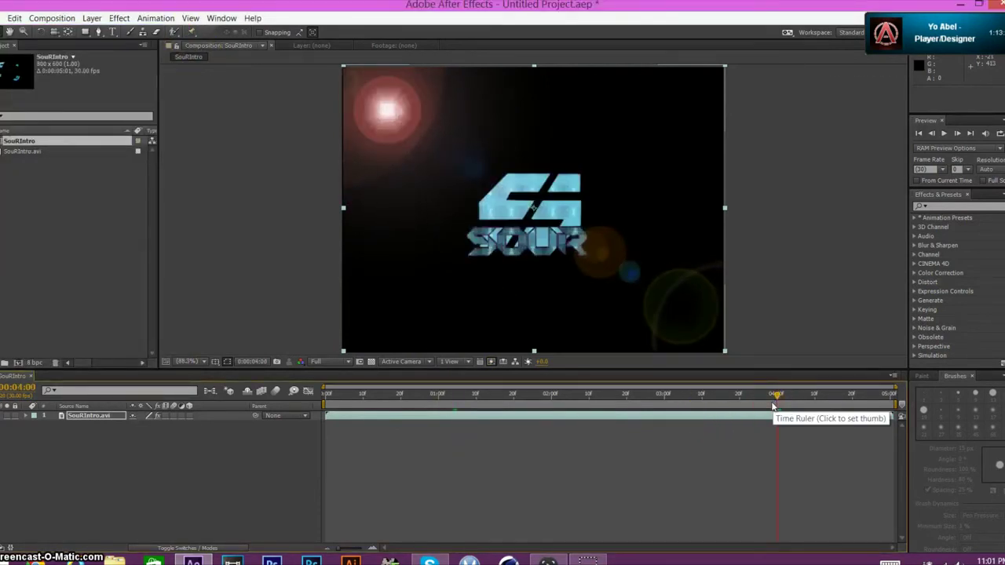
{"action": "left_click", "coordinate": [119, 17]}
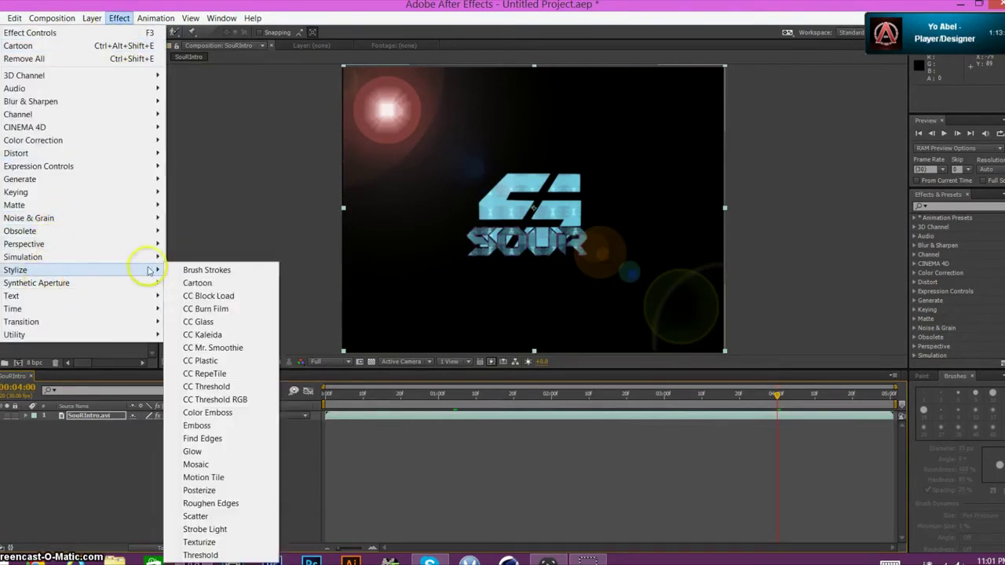
{"action": "mouse_move", "coordinate": [47, 269]}
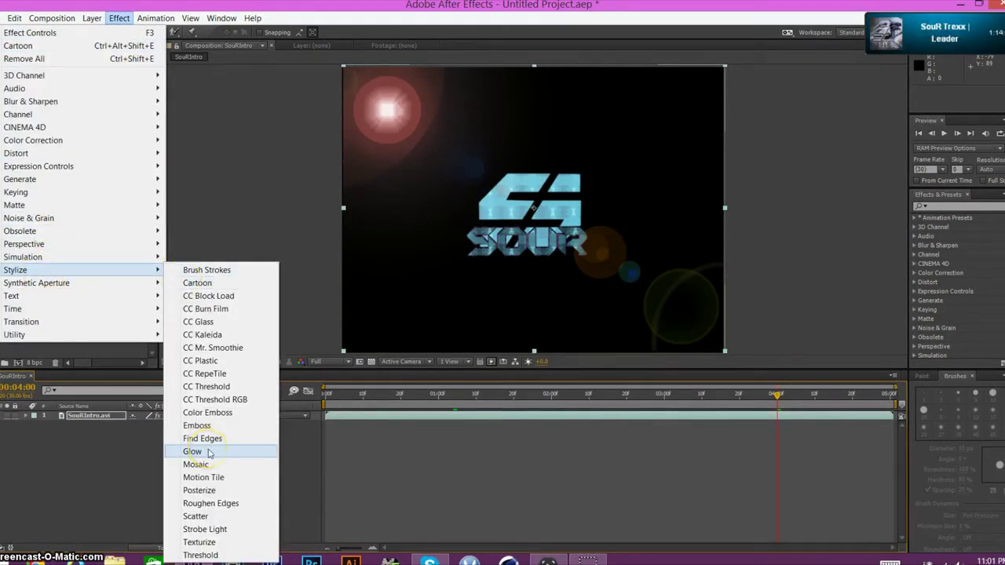
{"action": "left_click", "coordinate": [210, 454]}
{"action": "left_click", "coordinate": [176, 34]}
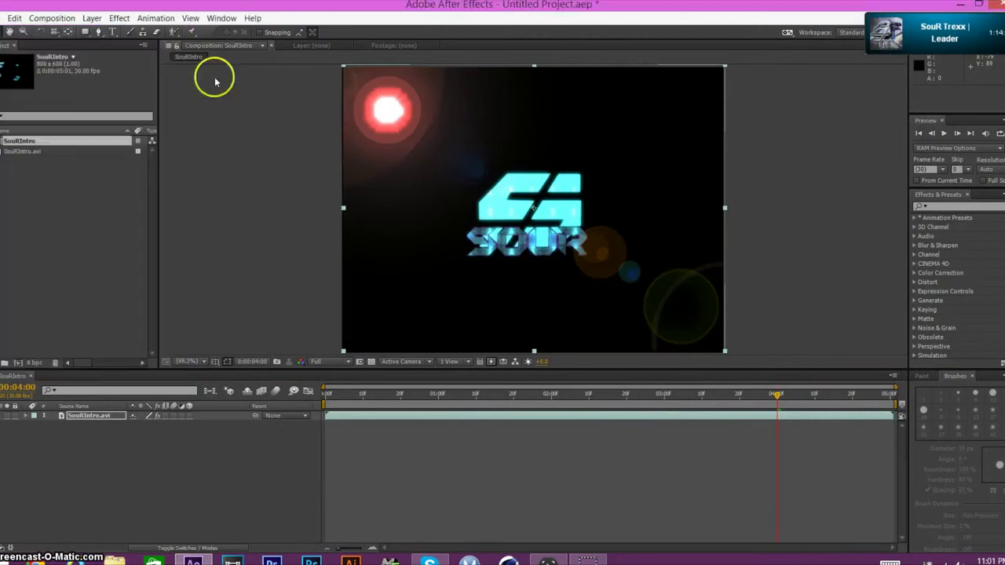
At 3:23, add the CC Glass effect for a glossy, bulging logo.
{"action": "left_click_drag", "start_coordinate": [775, 395], "coordinate": [750, 400]}
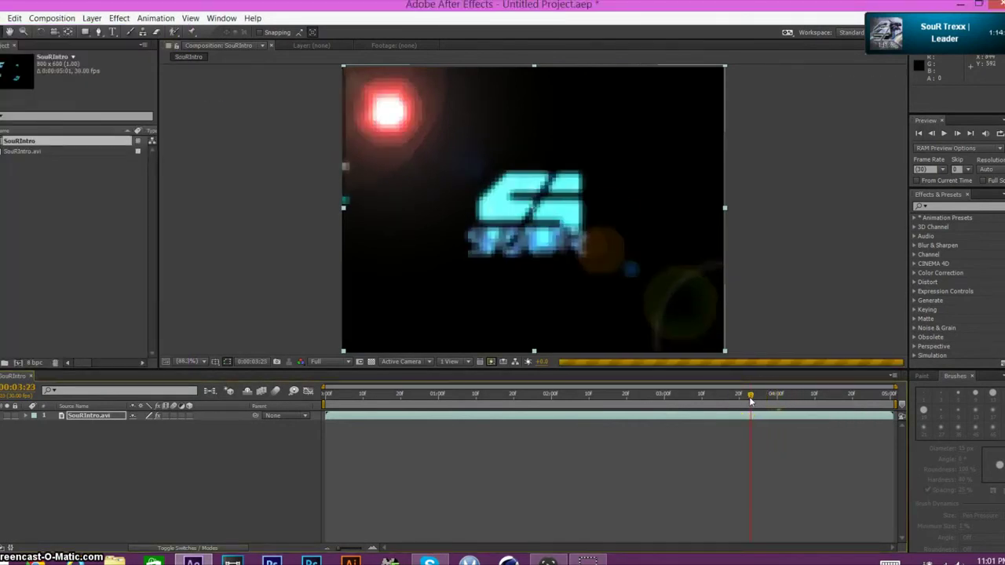
{"action": "left_click", "coordinate": [120, 18]}
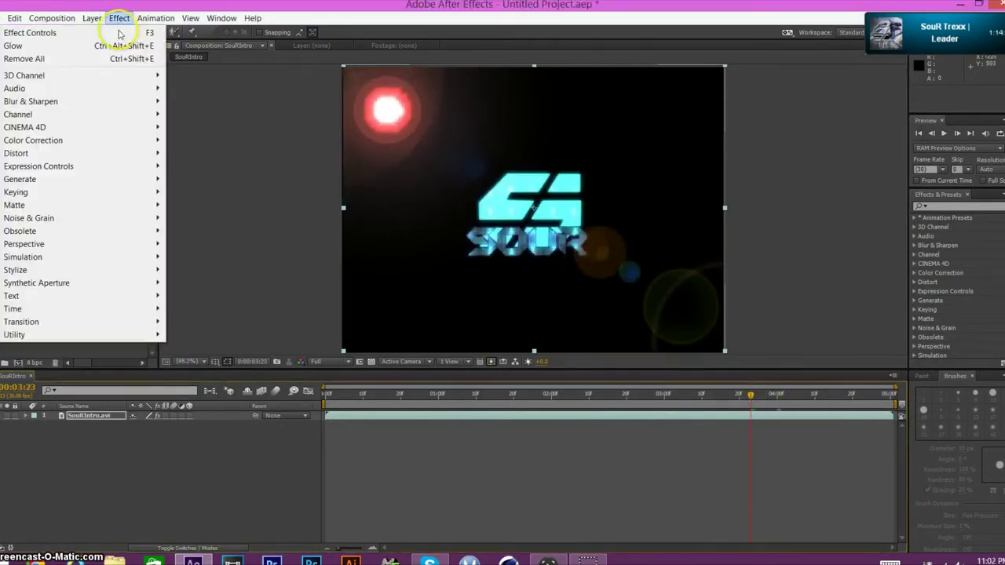
{"action": "mouse_move", "coordinate": [47, 270]}
{"action": "left_click", "coordinate": [228, 322]}
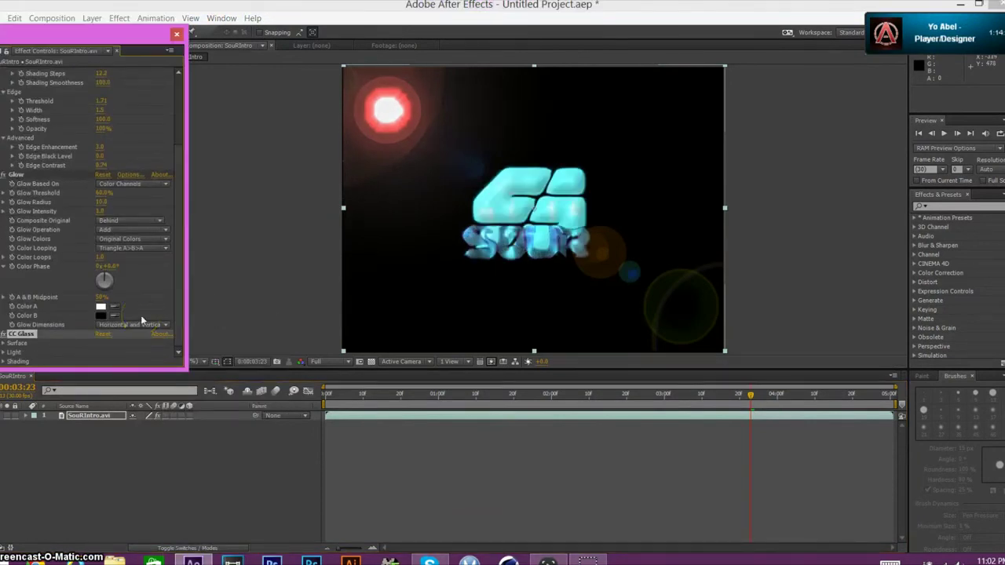
Lower the CC Glass surface Softness and expose its Height setting.
{"action": "left_click_drag", "start_coordinate": [117, 337], "coordinate": [141, 301]}
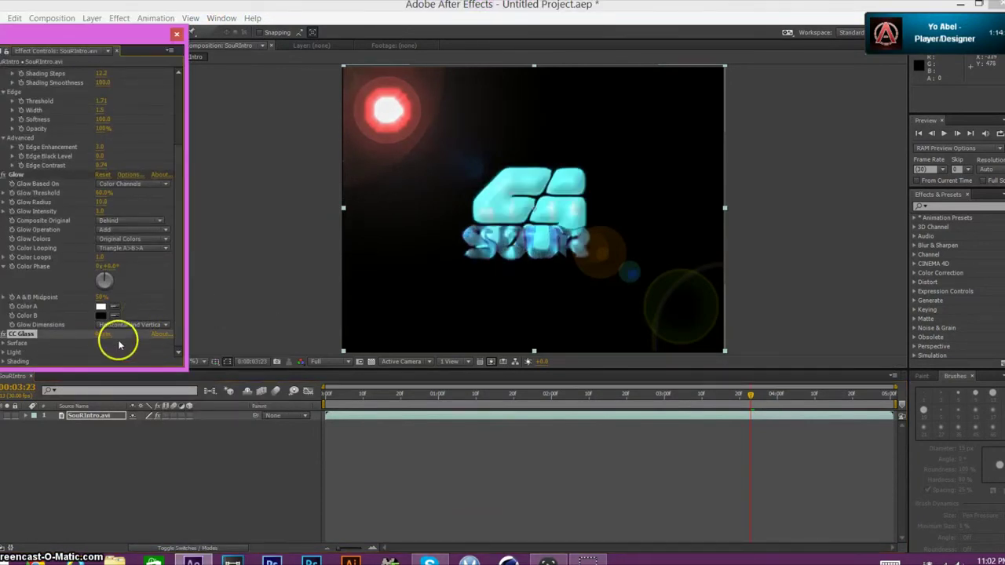
{"action": "left_click", "coordinate": [3, 344]}
{"action": "scroll", "coordinate": [6, 345], "scroll_direction": "down", "scroll_amount": 1}
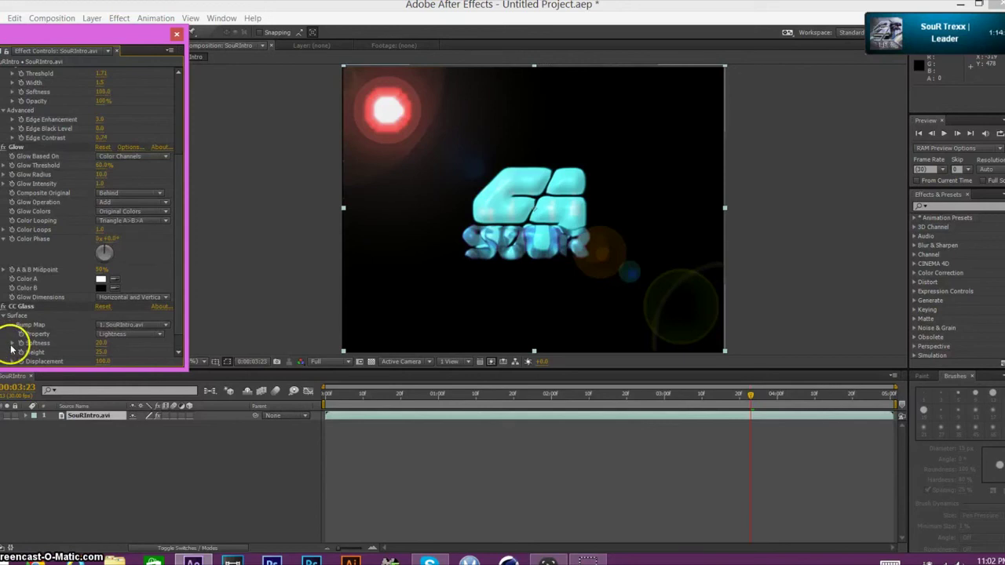
{"action": "left_click", "coordinate": [12, 343]}
{"action": "scroll", "coordinate": [11, 349], "scroll_direction": "down", "scroll_amount": 1}
{"action": "left_click_drag", "start_coordinate": [67, 325], "coordinate": [38, 325]}
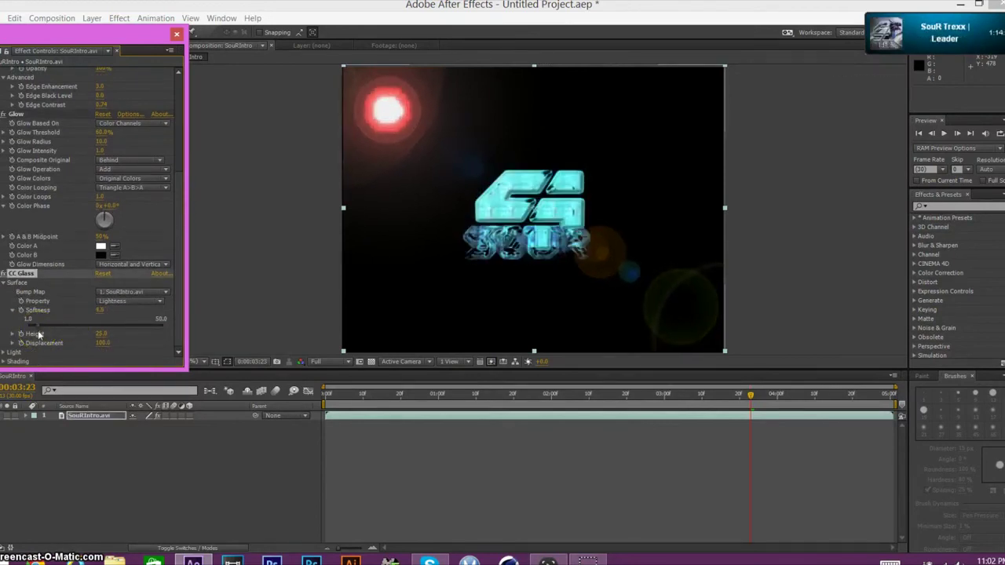
{"action": "left_click", "coordinate": [11, 336]}
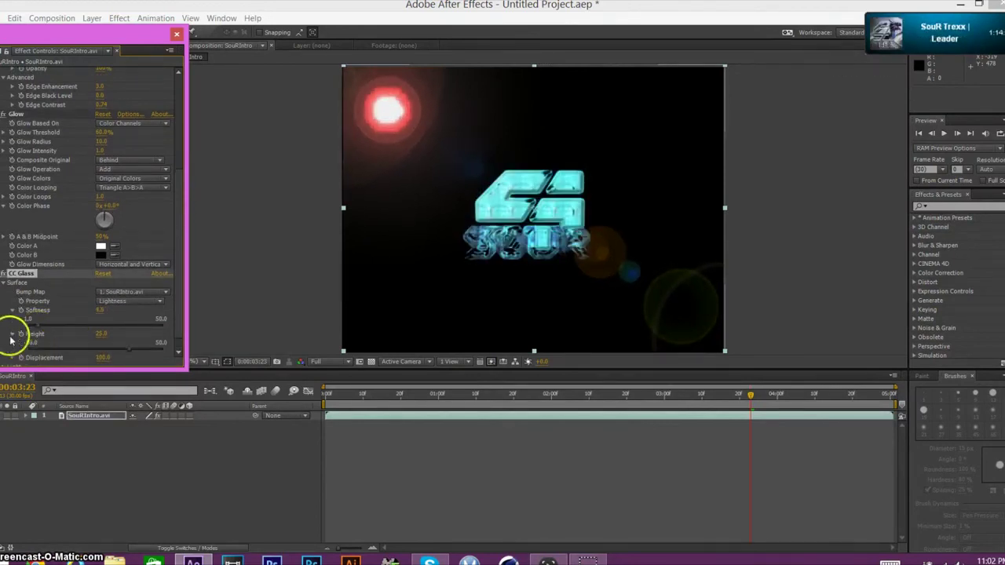
Remove the CC Glass effect so only Glow stays on the flat cyan logo.
{"action": "left_click", "coordinate": [18, 273]}
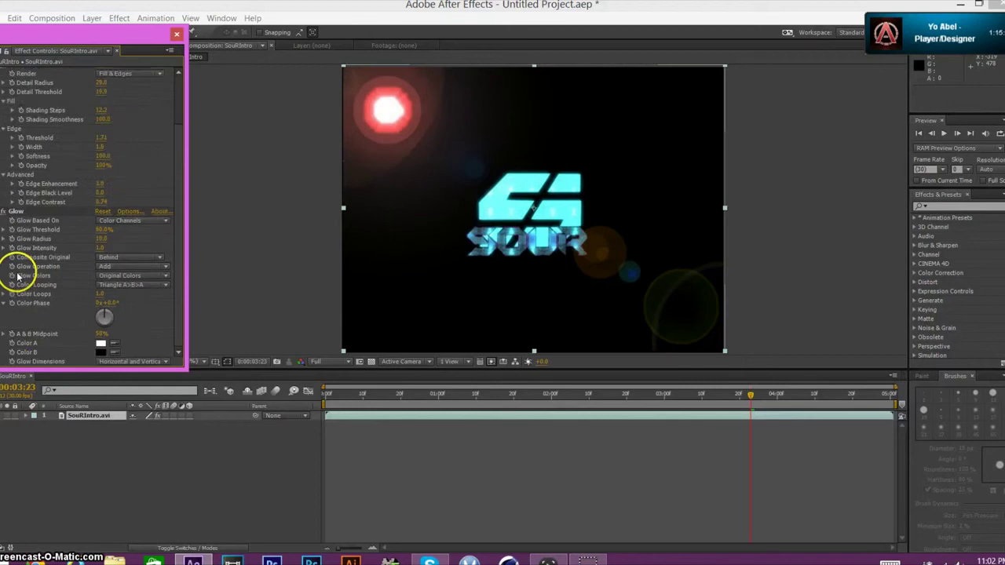
{"action": "left_click", "coordinate": [162, 48]}
{"action": "left_click", "coordinate": [119, 18]}
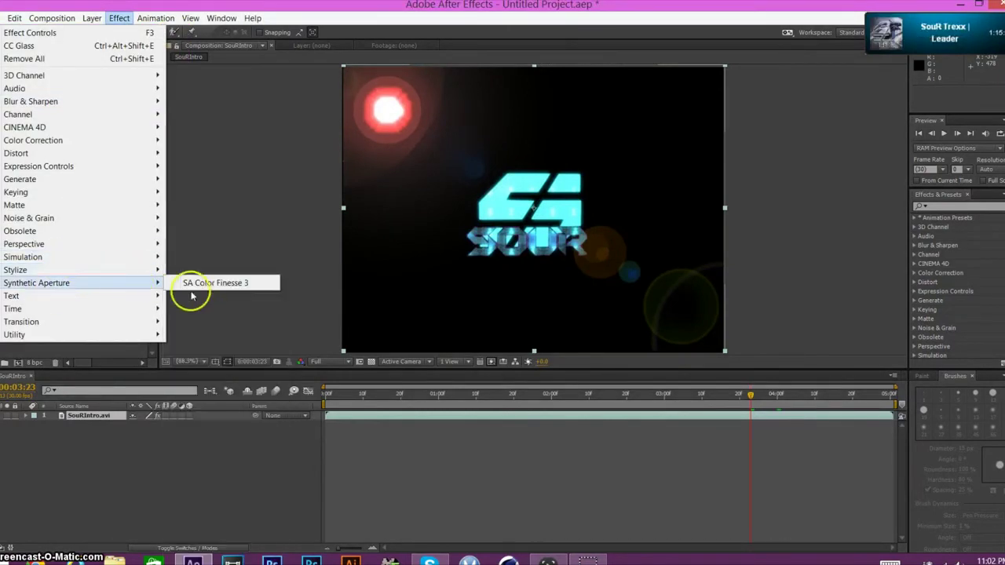
Add Strobe Light to the logo with a bright blue strobe colour.
{"action": "mouse_move", "coordinate": [15, 269]}
{"action": "left_click", "coordinate": [223, 531]}
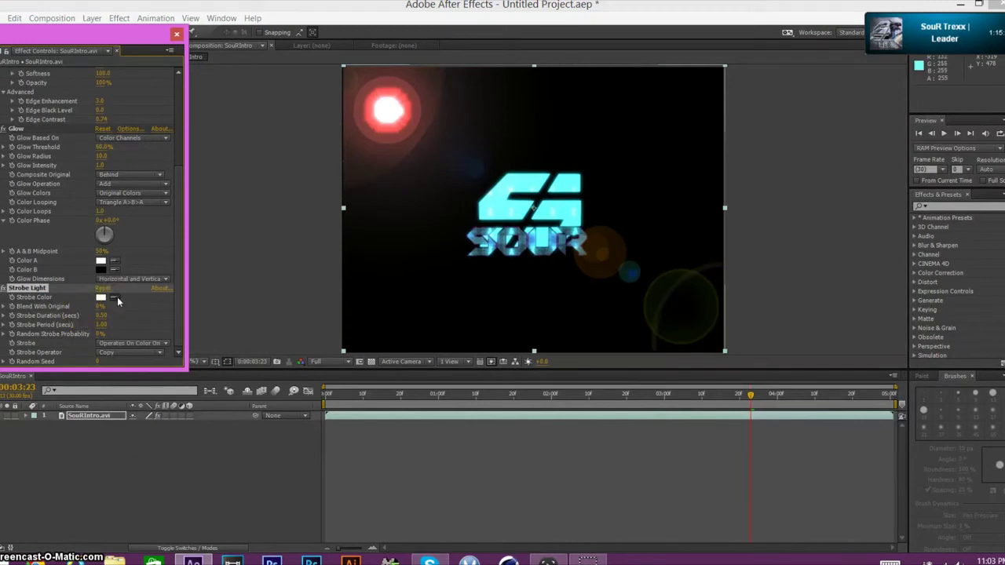
{"action": "left_click", "coordinate": [100, 297]}
{"action": "left_click", "coordinate": [431, 258]}
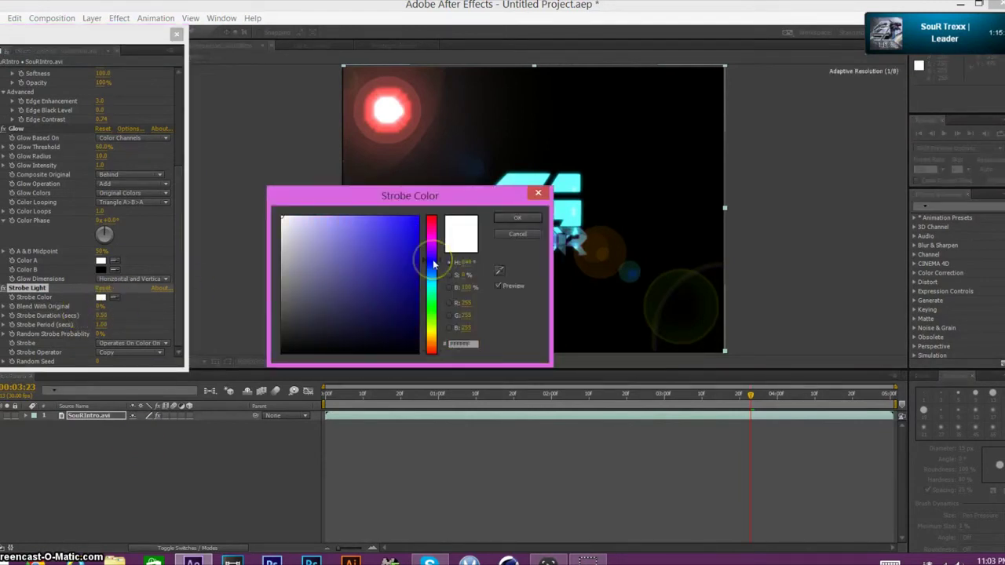
{"action": "left_click", "coordinate": [411, 227]}
{"action": "left_click", "coordinate": [517, 217]}
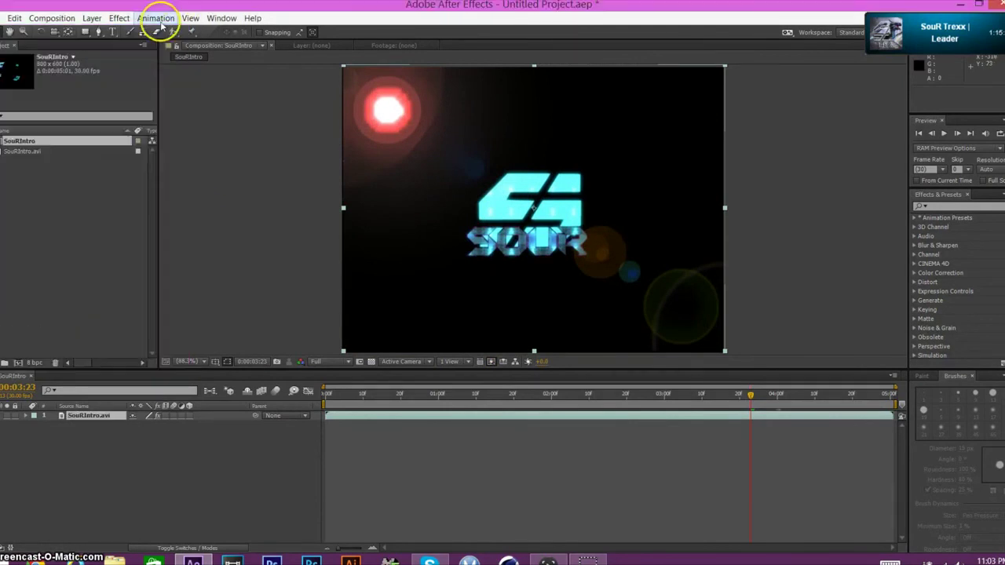
{"action": "left_click", "coordinate": [119, 18]}
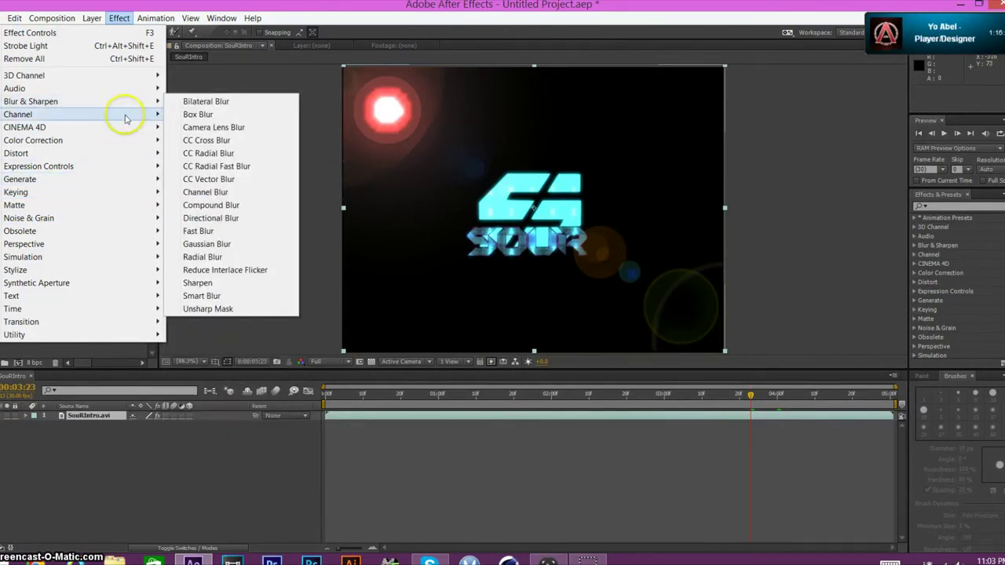
{"action": "mouse_move", "coordinate": [78, 179]}
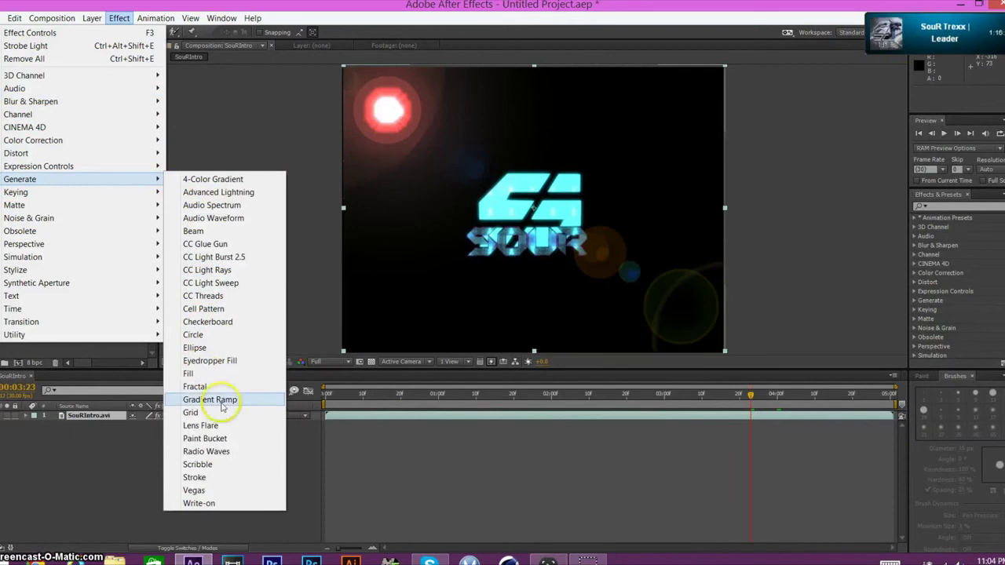
Add Radio Waves at frequency 0.70 and set the layer blending mode to Lighten.
{"action": "left_click", "coordinate": [205, 451]}
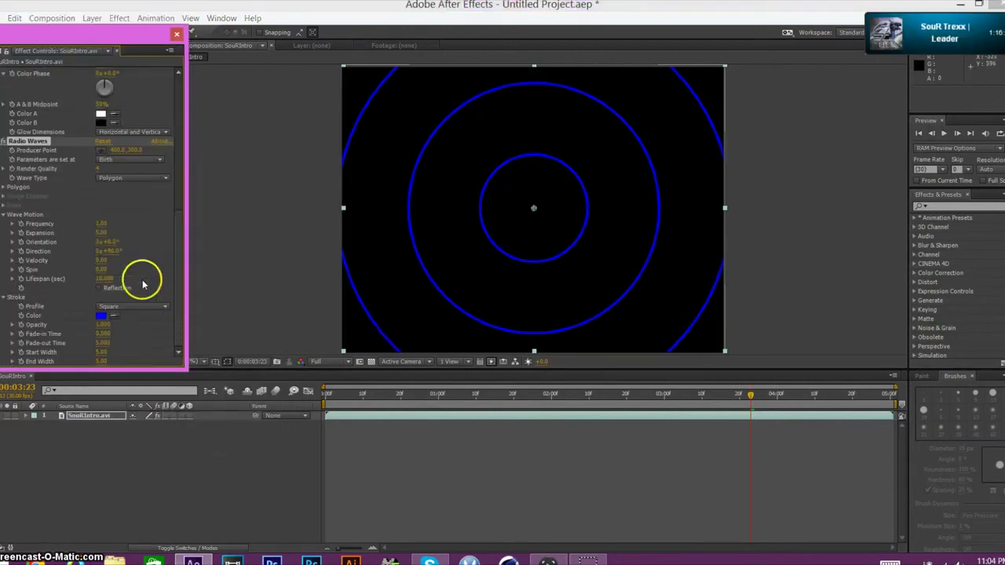
{"action": "left_click_drag", "start_coordinate": [99, 224], "coordinate": [101, 227]}
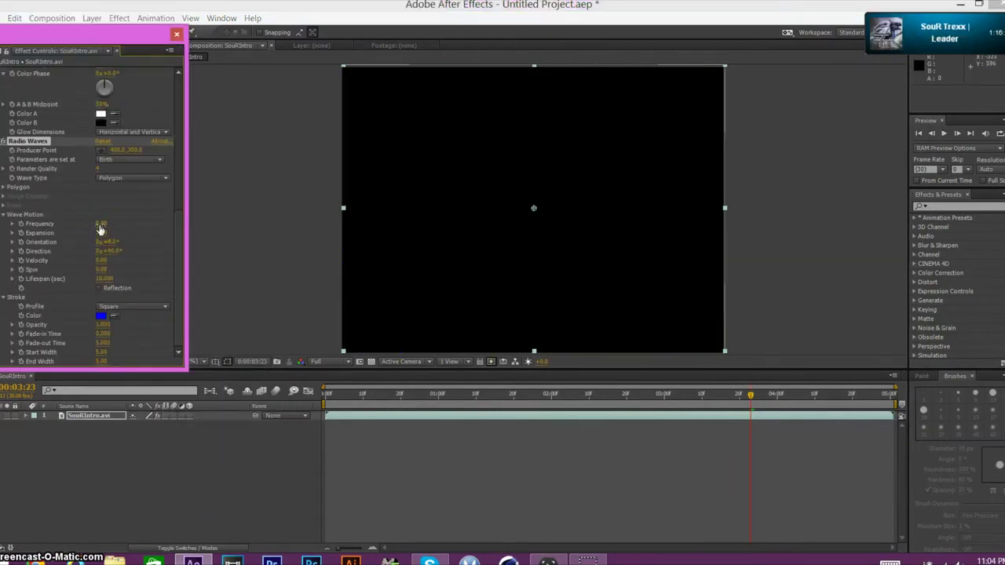
{"action": "right_click", "coordinate": [359, 224]}
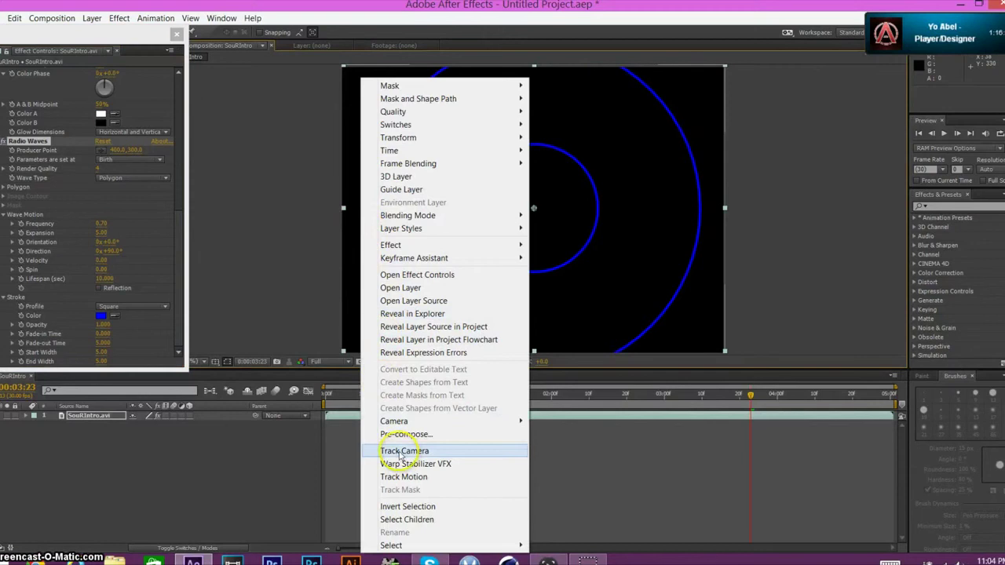
{"action": "mouse_move", "coordinate": [407, 215]}
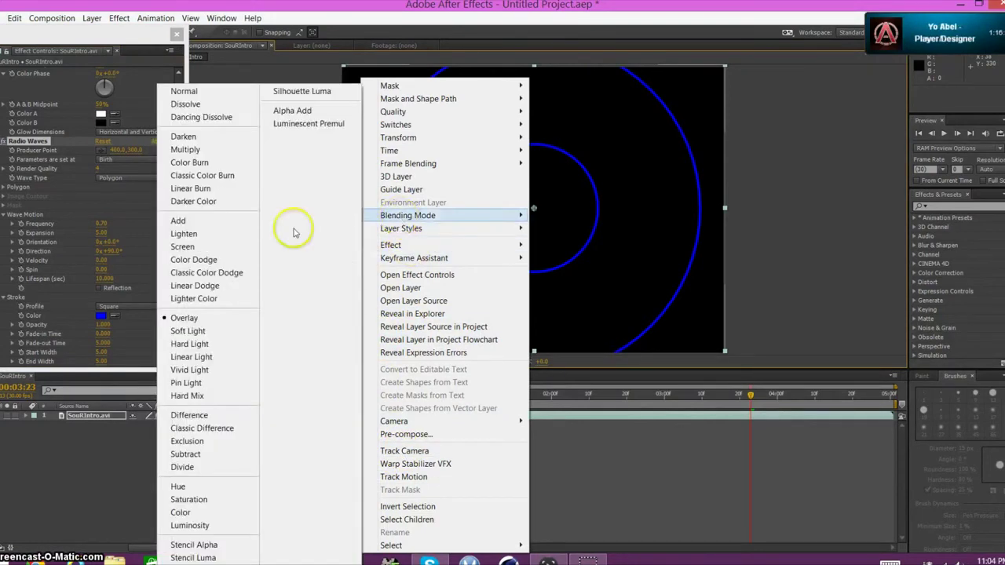
{"action": "left_click", "coordinate": [192, 221]}
{"action": "right_click", "coordinate": [391, 227]}
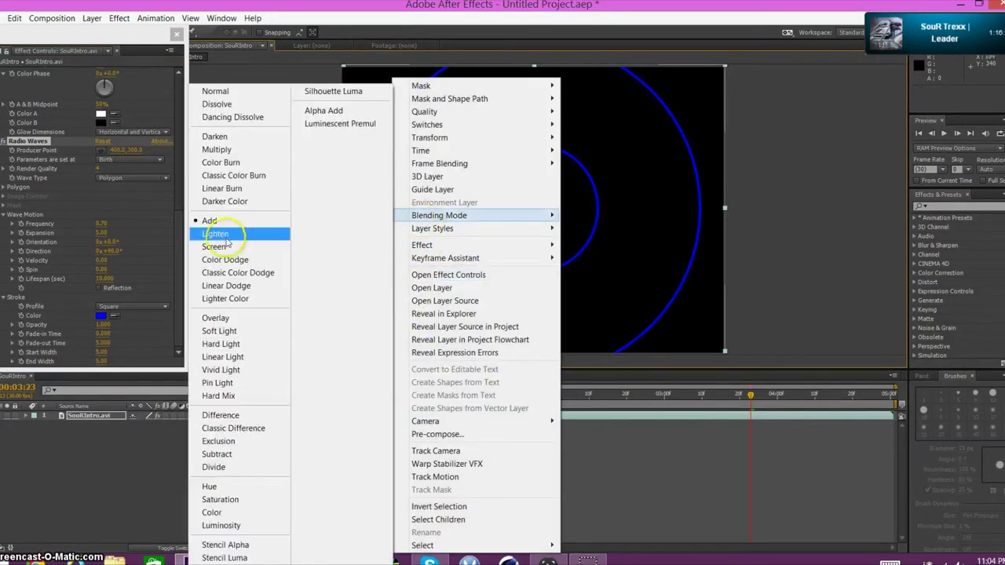
{"action": "left_click", "coordinate": [216, 234]}
{"action": "scroll", "coordinate": [27, 134], "scroll_direction": "up", "scroll_amount": 10}
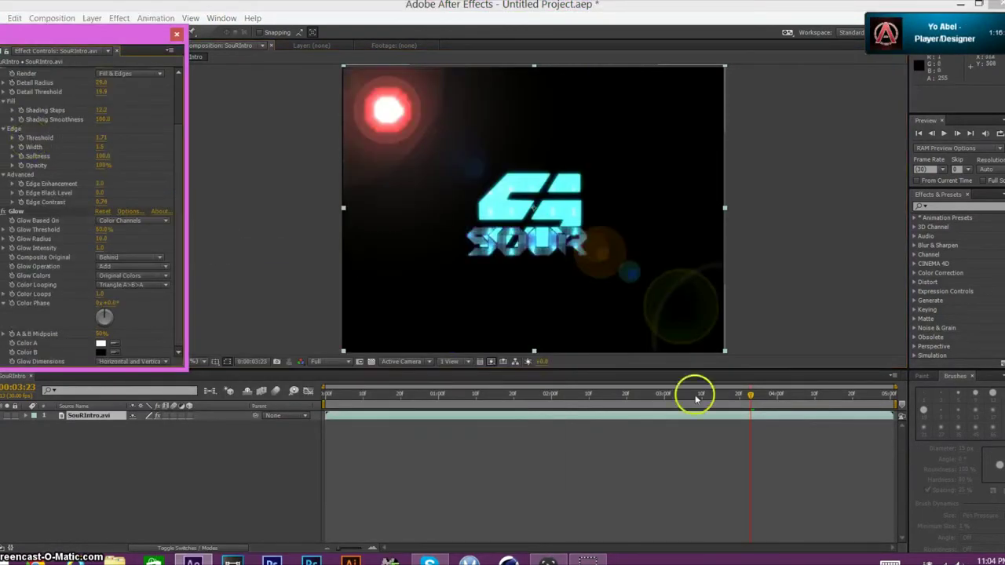
{"action": "left_click", "coordinate": [177, 33]}
{"action": "left_click", "coordinate": [119, 18]}
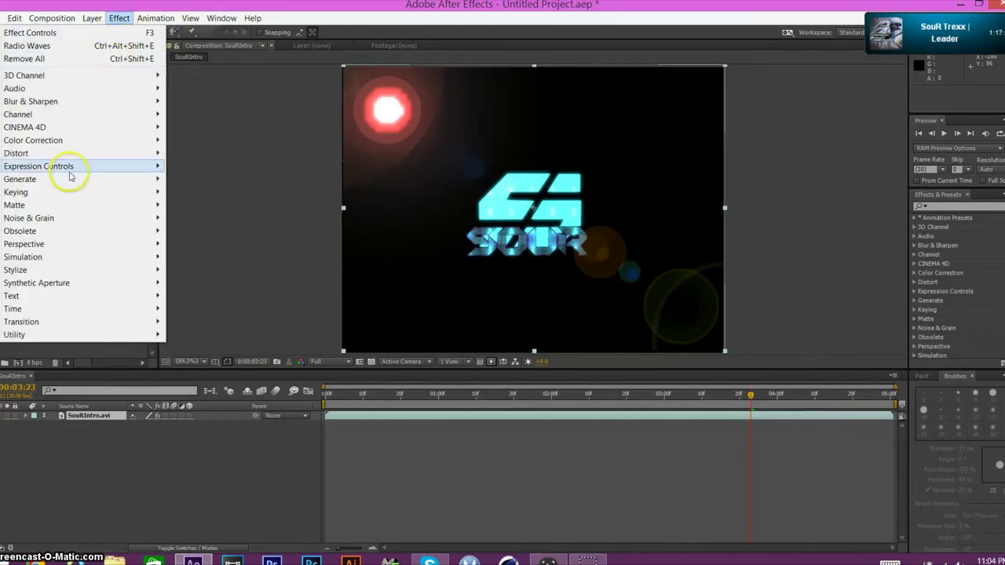
{"action": "mouse_move", "coordinate": [20, 179]}
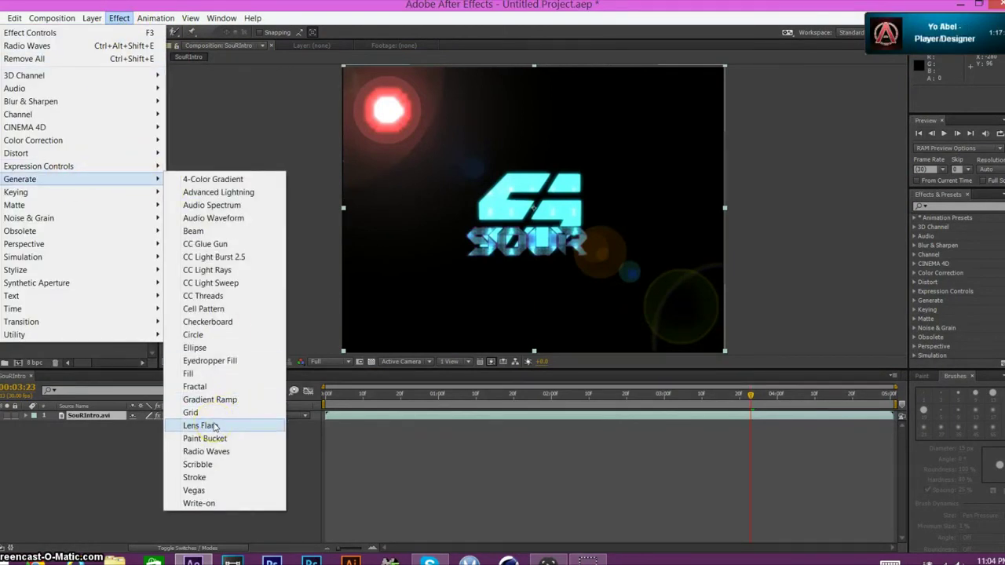
Delete the newly added Lens Flare 3 and the original Lens Flare, keeping Lens Flare 2.
{"action": "left_click", "coordinate": [214, 427]}
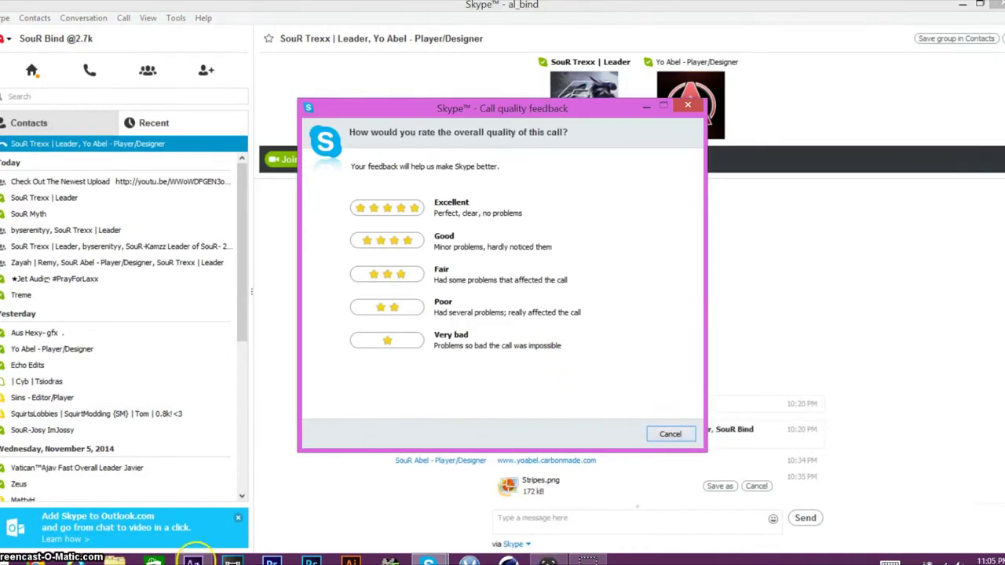
{"action": "left_click", "coordinate": [192, 559]}
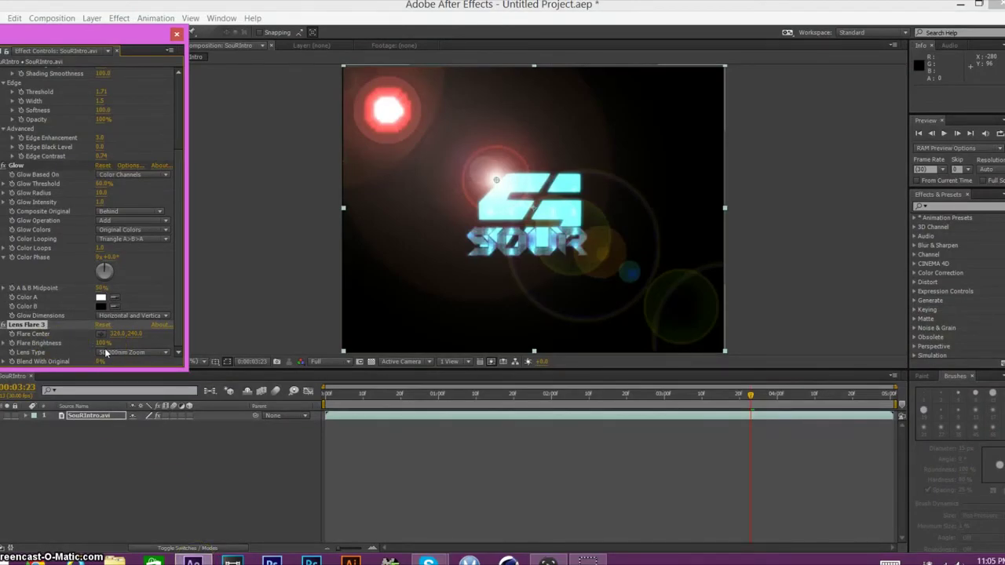
{"action": "key", "text": "Delete"}
{"action": "scroll", "coordinate": [31, 330], "scroll_direction": "up", "scroll_amount": 3}
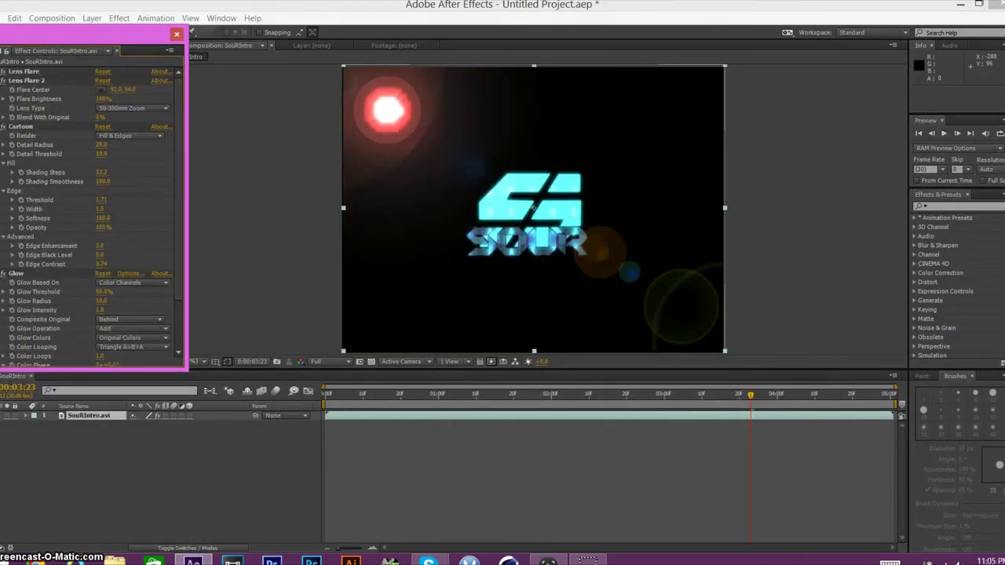
{"action": "left_click", "coordinate": [24, 72]}
{"action": "key", "text": "Delete"}
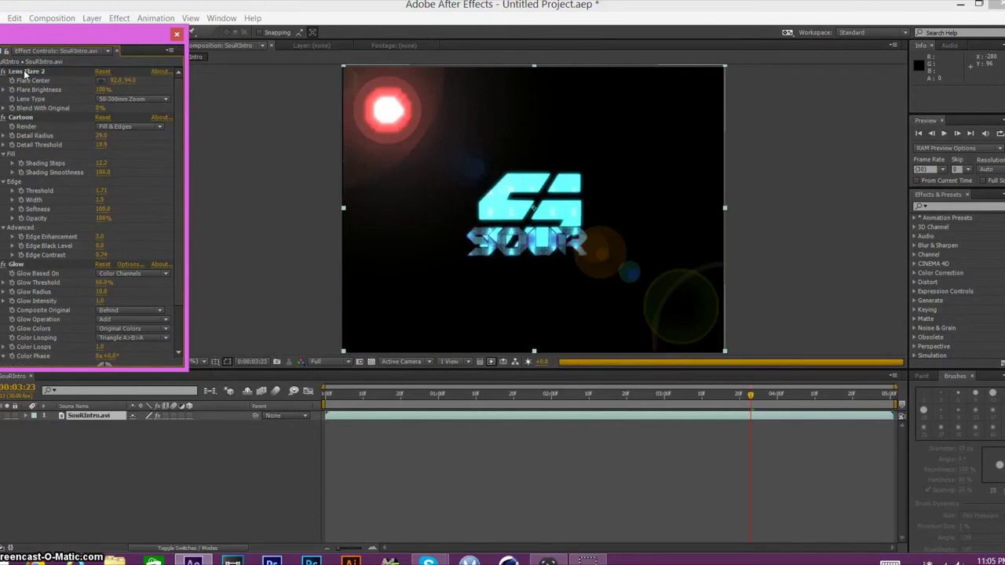
Try moving the Lens Flare 2 centre left, then undo that change.
{"action": "left_click", "coordinate": [102, 81]}
{"action": "left_click", "coordinate": [273, 160]}
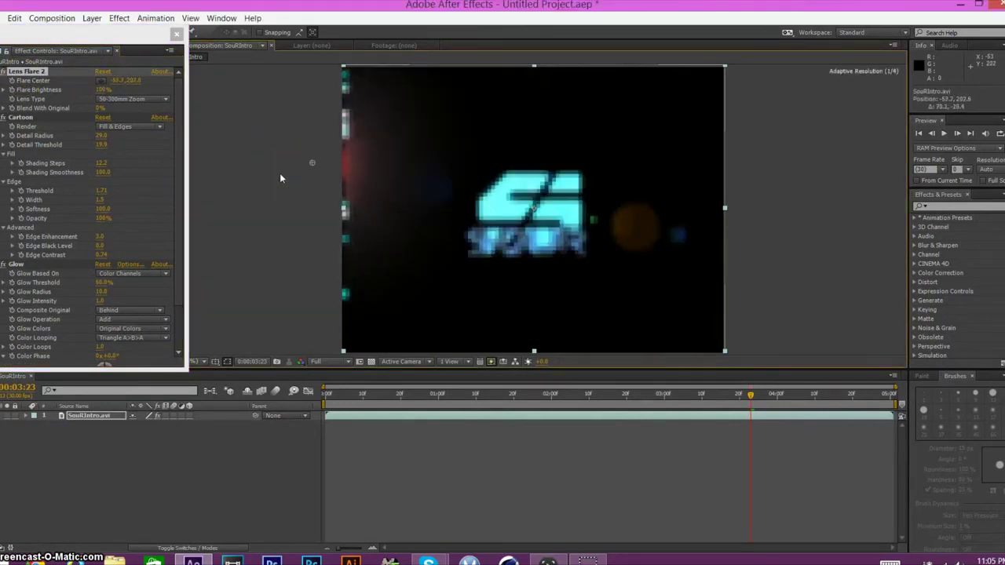
{"action": "left_click", "coordinate": [280, 90]}
{"action": "left_click", "coordinate": [175, 34]}
{"action": "left_click", "coordinate": [14, 18]}
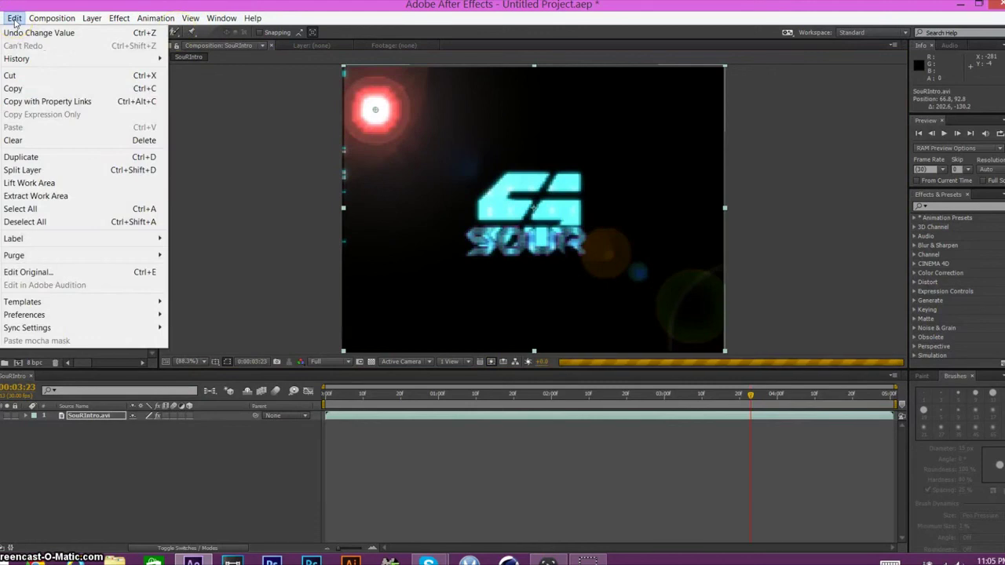
{"action": "left_click", "coordinate": [14, 18]}
{"action": "left_click", "coordinate": [14, 18]}
{"action": "left_click", "coordinate": [40, 27]}
Rewind to 0:00:00 and play a RAM preview of the intro from the start.
{"action": "left_click", "coordinate": [304, 180]}
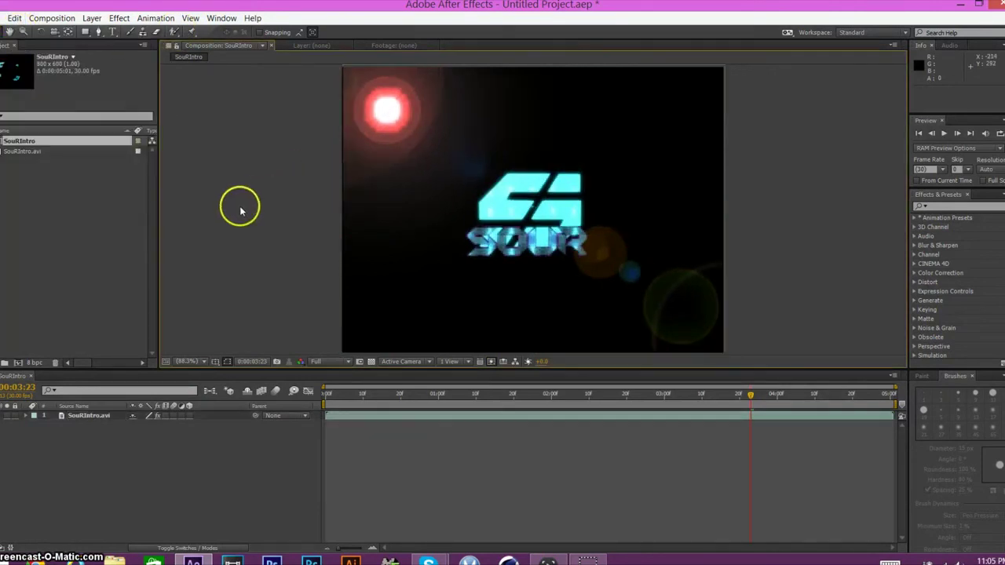
{"action": "left_click_drag", "start_coordinate": [750, 394], "coordinate": [310, 401]}
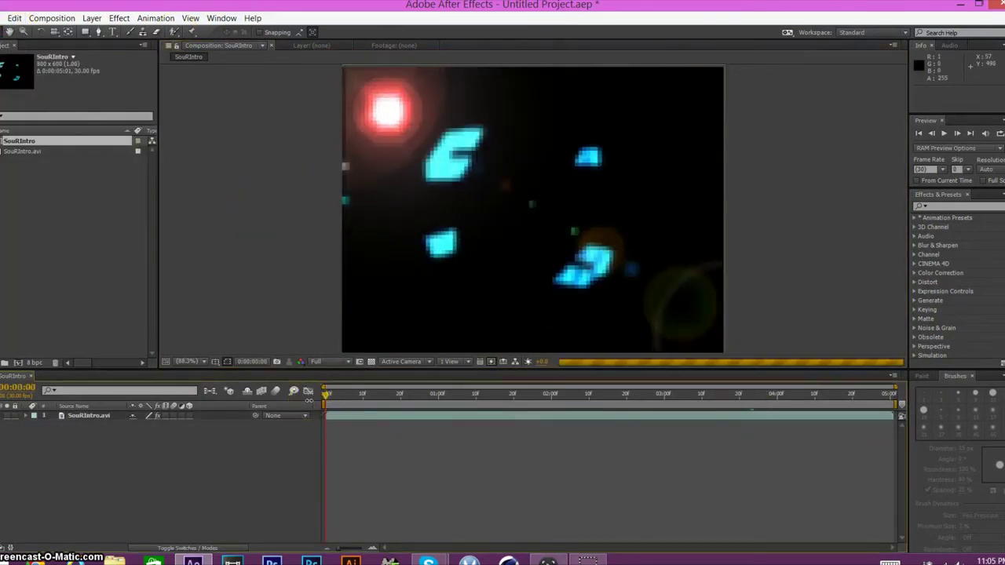
{"action": "key", "text": "KP_0"}
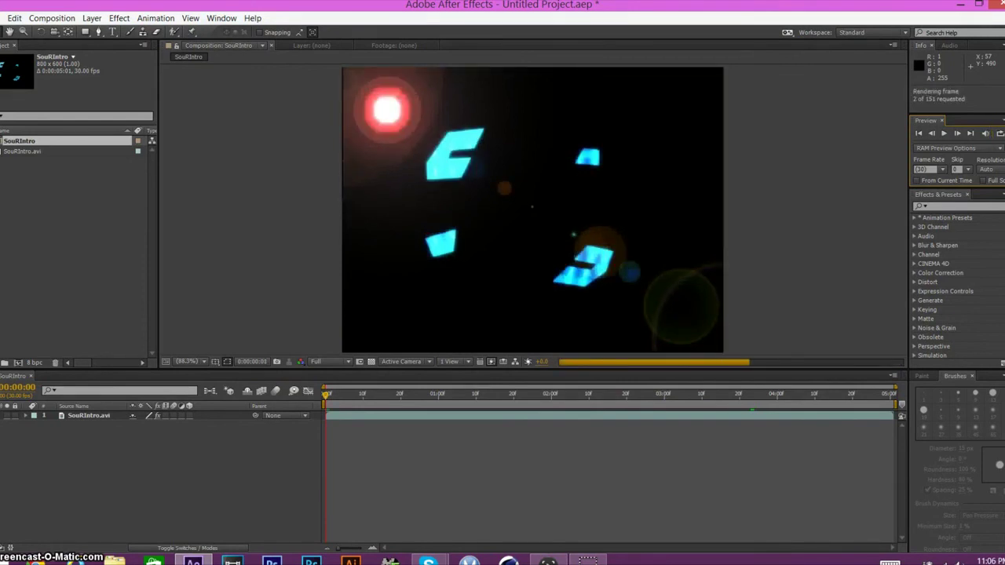
{"action": "left_click", "coordinate": [673, 302]}
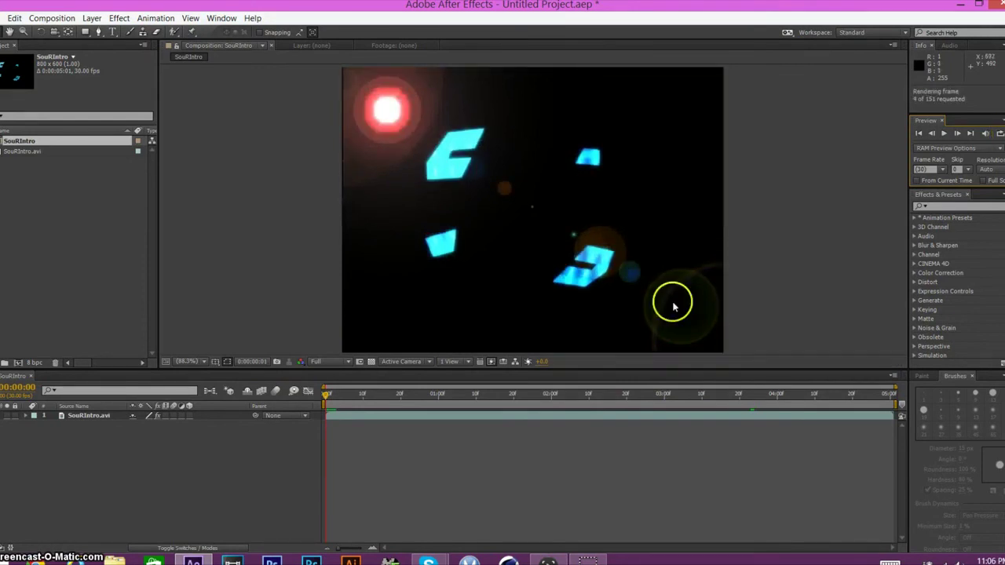
{"action": "left_click", "coordinate": [666, 327]}
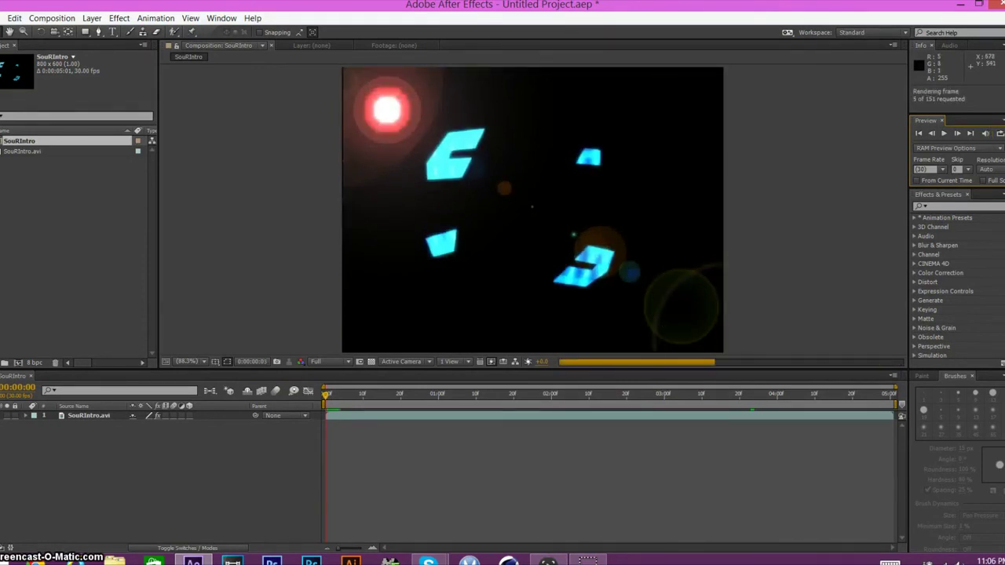